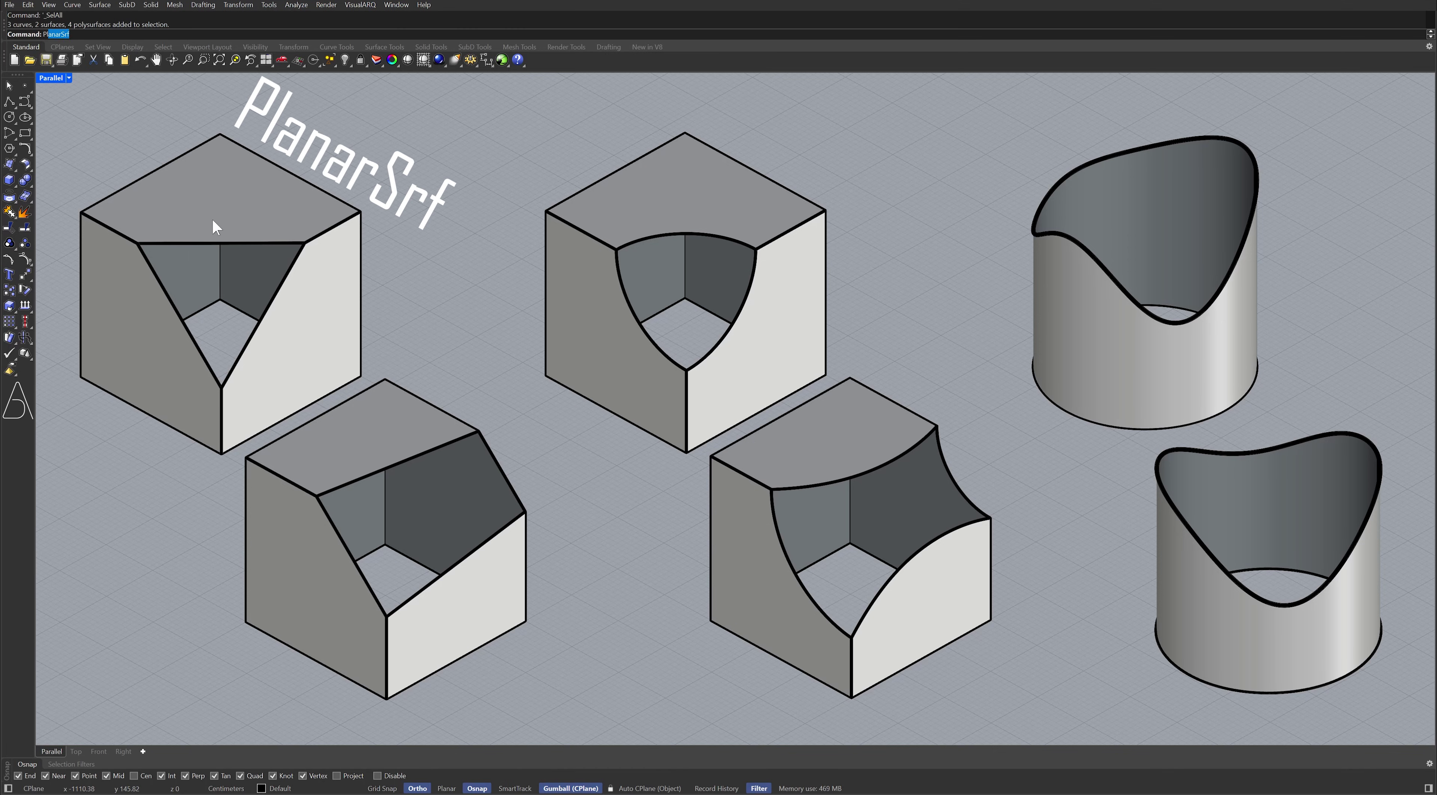
# - Cap the triangular cube opening with a flat PlanarSrf surface
pyautogui.write('PlanarSrf')
pyautogui.press('Return')
pyautogui.click(162, 288)
pyautogui.press('Return')
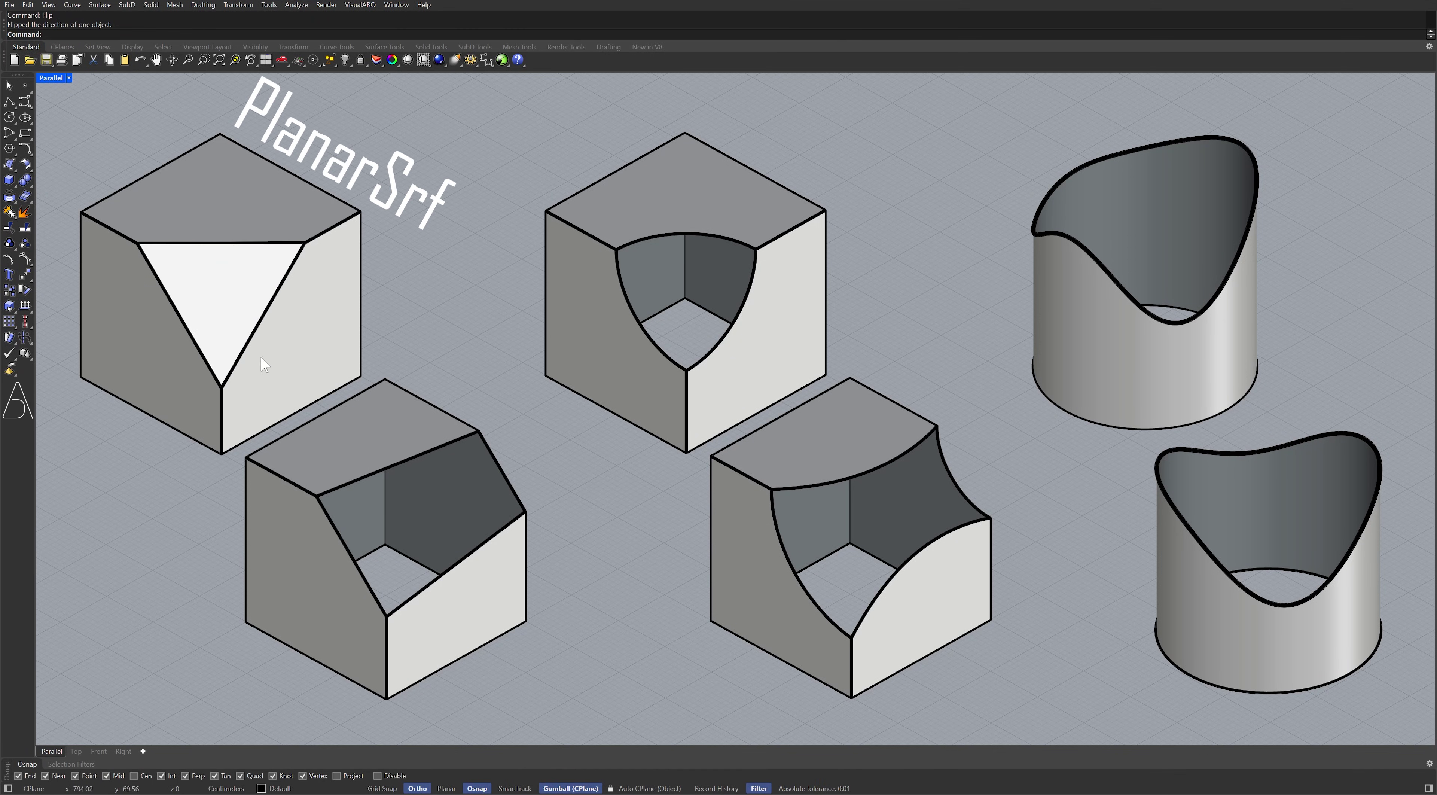
# - Cap the lower cube's four-edged opening with a flat planar surface
pyautogui.press('Return')
pyautogui.click(352, 481)
pyautogui.click(335, 528)
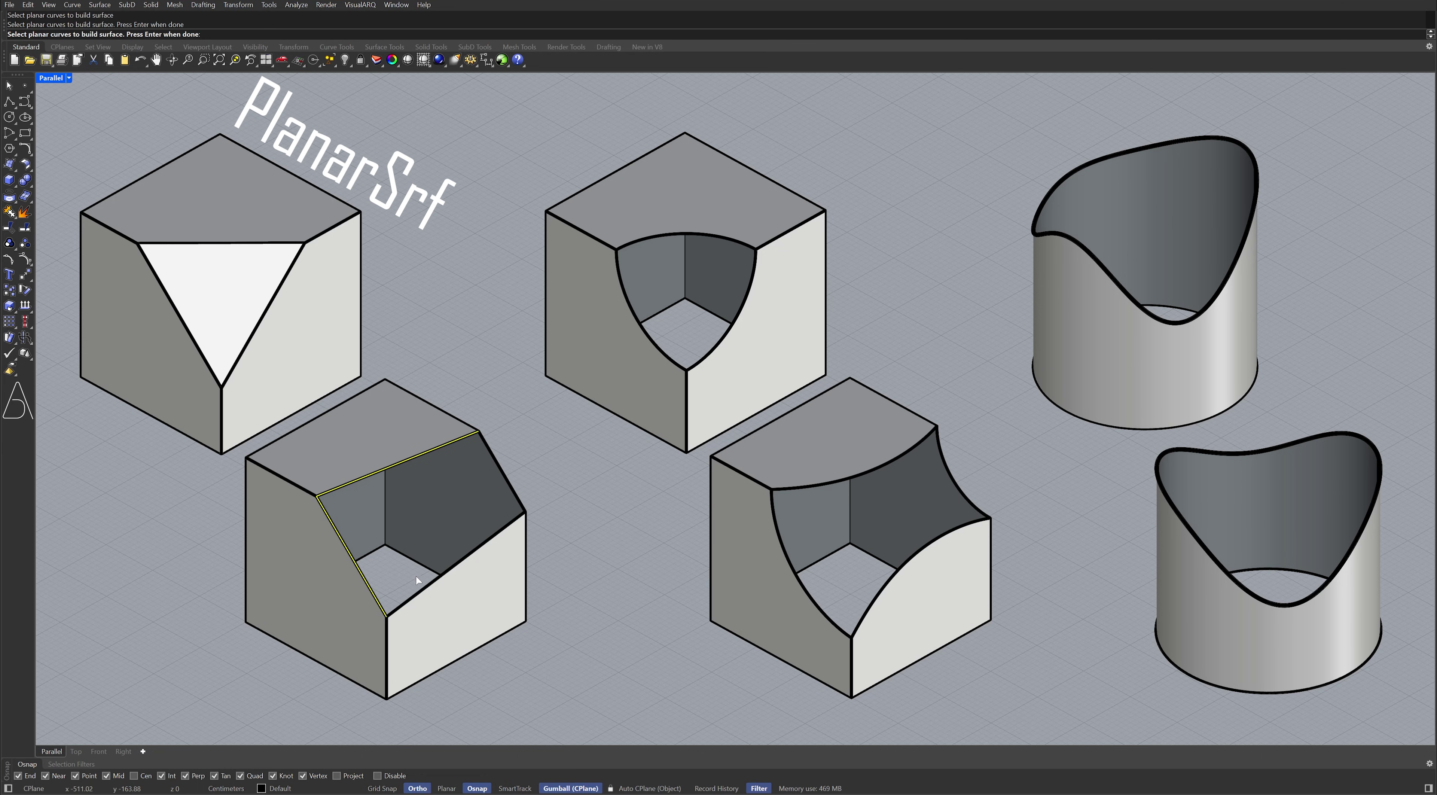
pyautogui.click(422, 588)
pyautogui.click(496, 468)
pyautogui.press('Return')
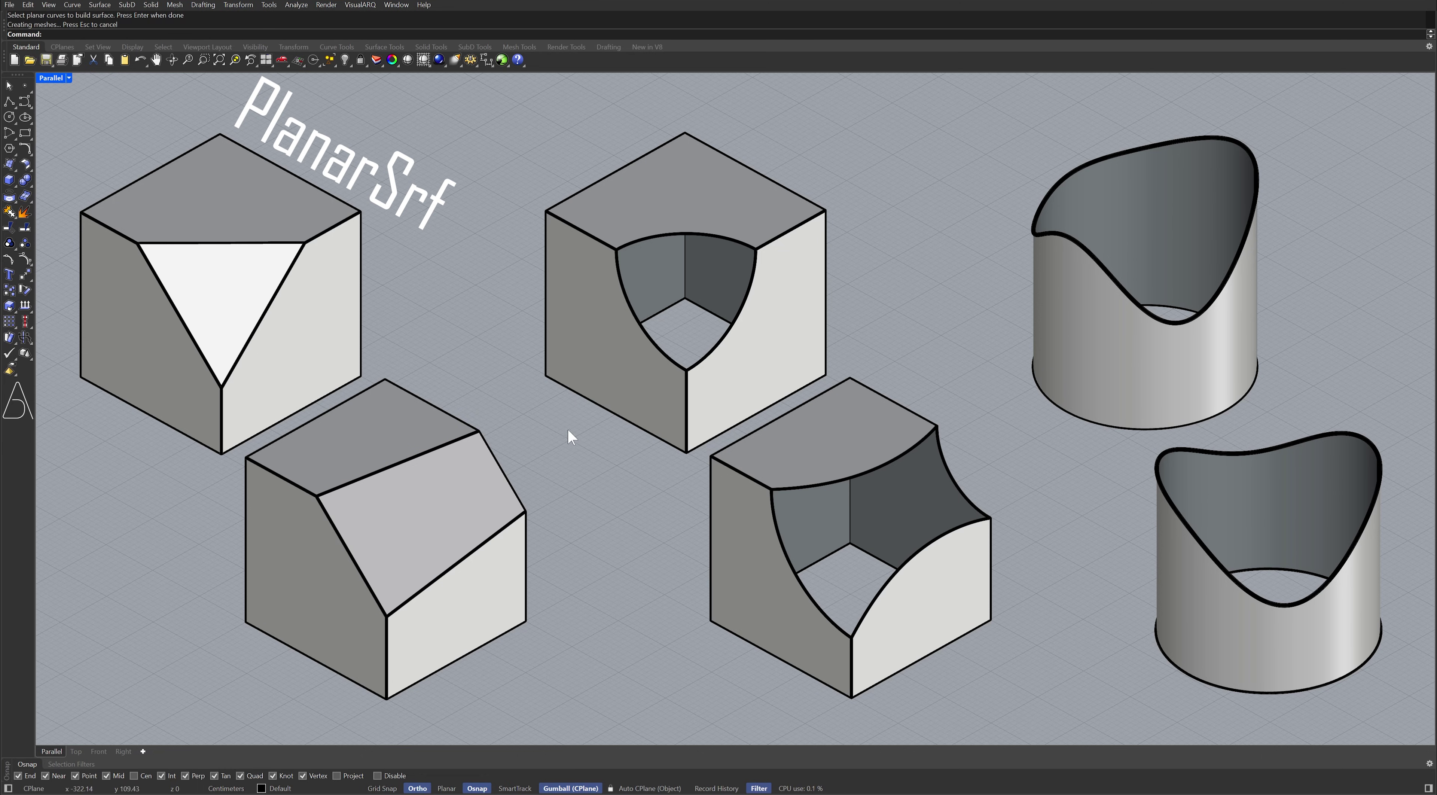
pyautogui.write('EdgeSrf')
pyautogui.press('Return')
# - Fill the upper middle cube's curved opening with an edge surface from its three arcs
pyautogui.click(631, 243)
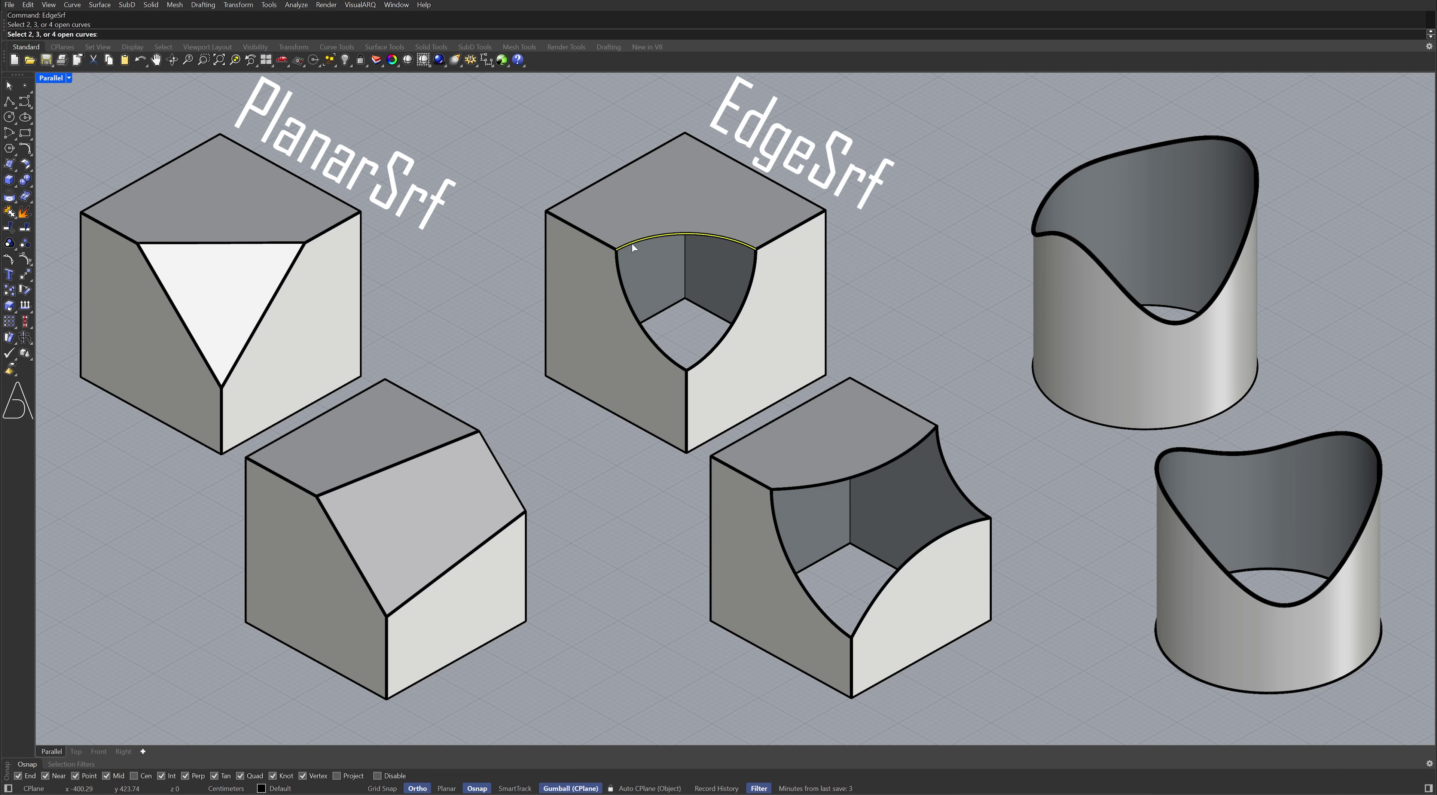
pyautogui.click(621, 279)
pyautogui.click(706, 356)
pyautogui.press('Return')
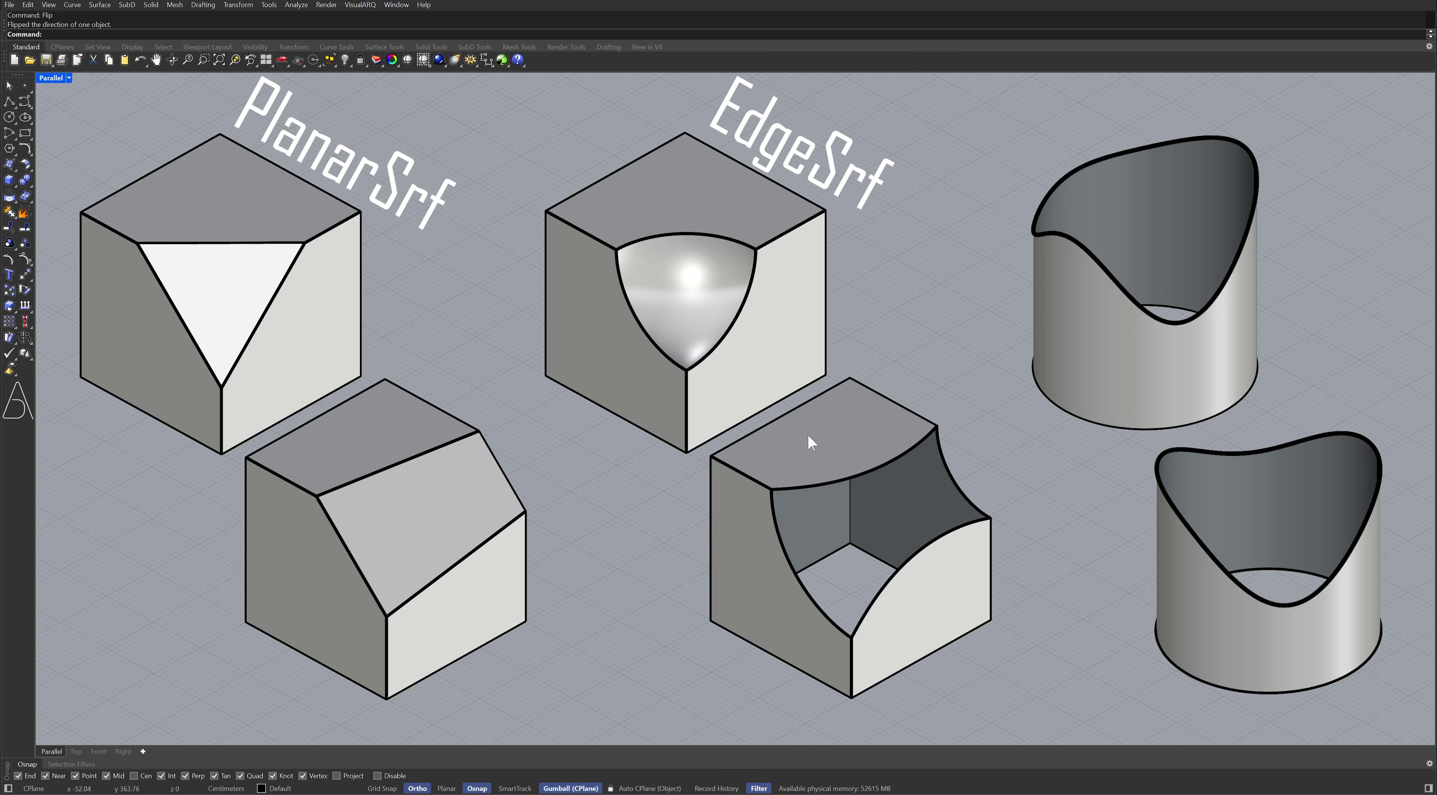
# - Fill the lower middle cube's opening with an edge surface from its four arcs
pyautogui.press('Return')
pyautogui.click(811, 487)
pyautogui.click(777, 524)
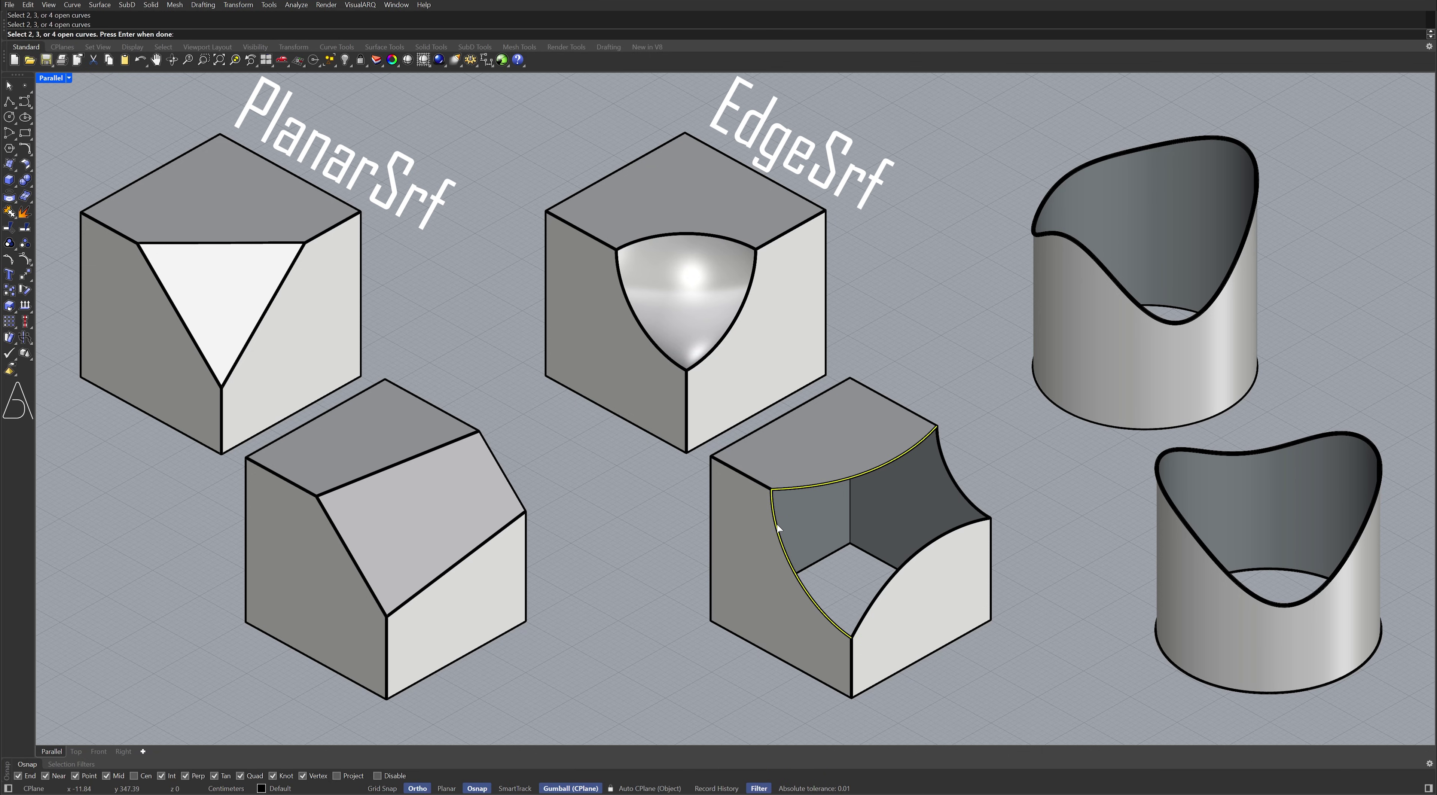
pyautogui.click(872, 605)
pyautogui.click(960, 499)
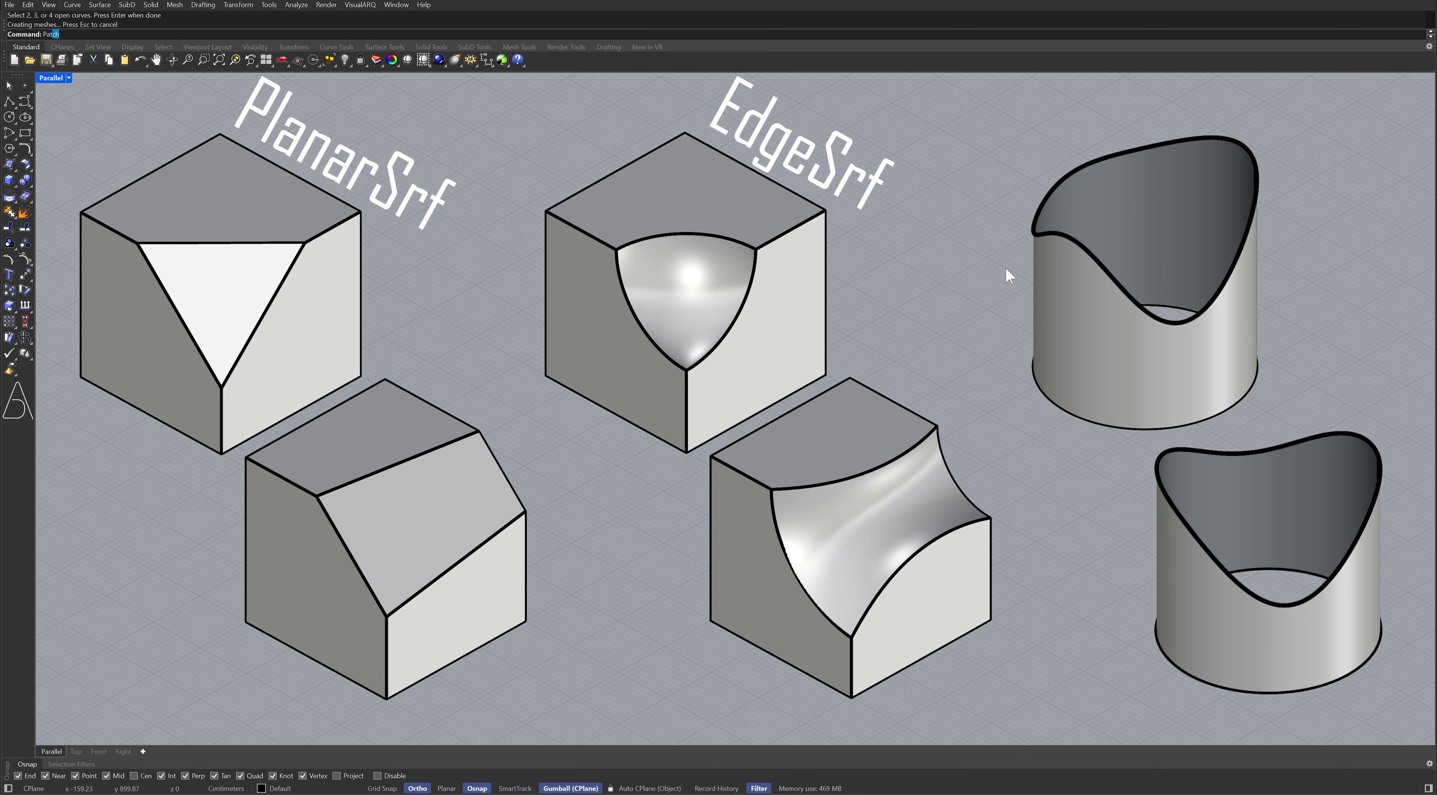
# - Cap the upper and lower cups with Patch surfaces from their rim curves
pyautogui.press('Return')
pyautogui.click(1040, 199)
pyautogui.press('Return')
pyautogui.press('Return')
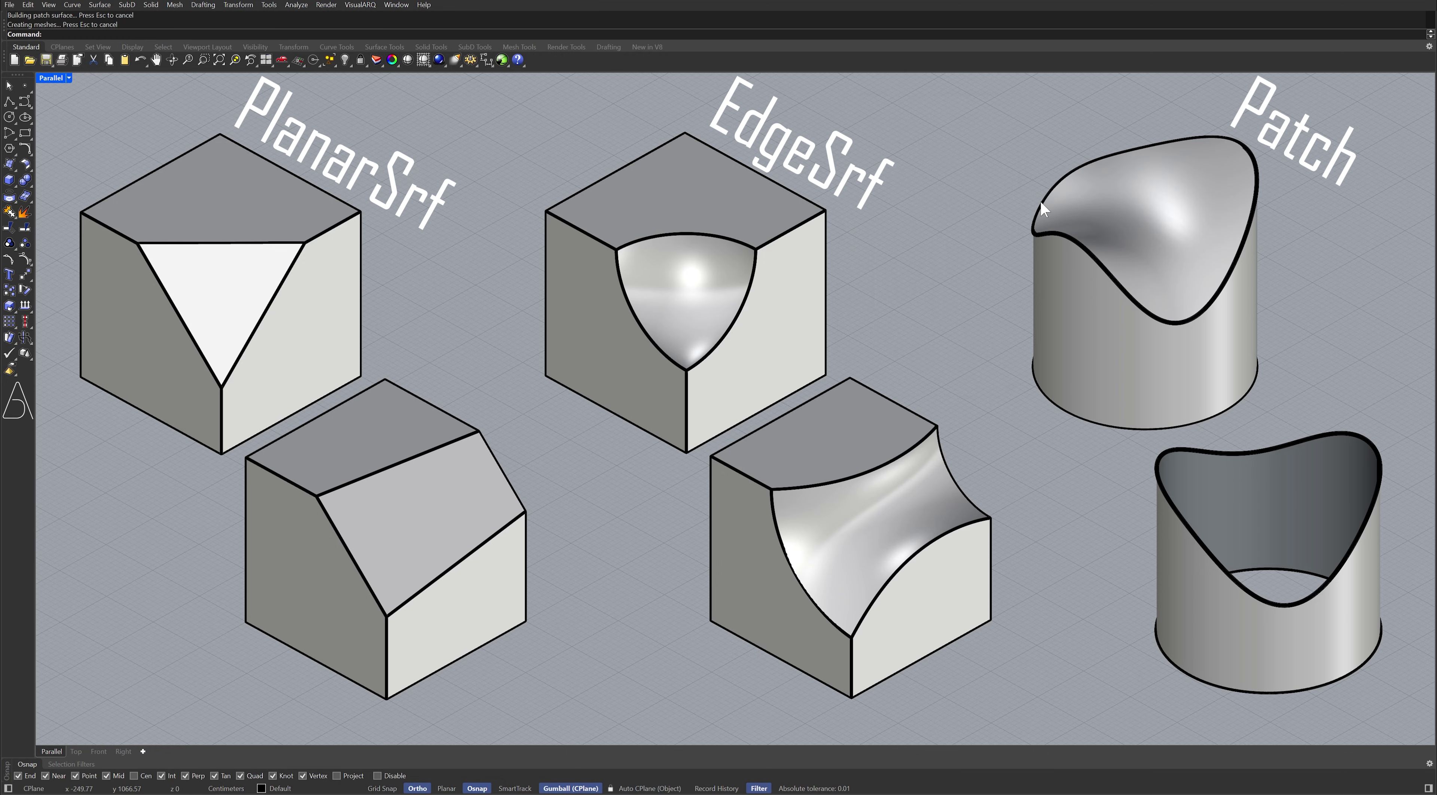
pyautogui.press('Return')
pyautogui.click(1157, 462)
pyautogui.press('Return')
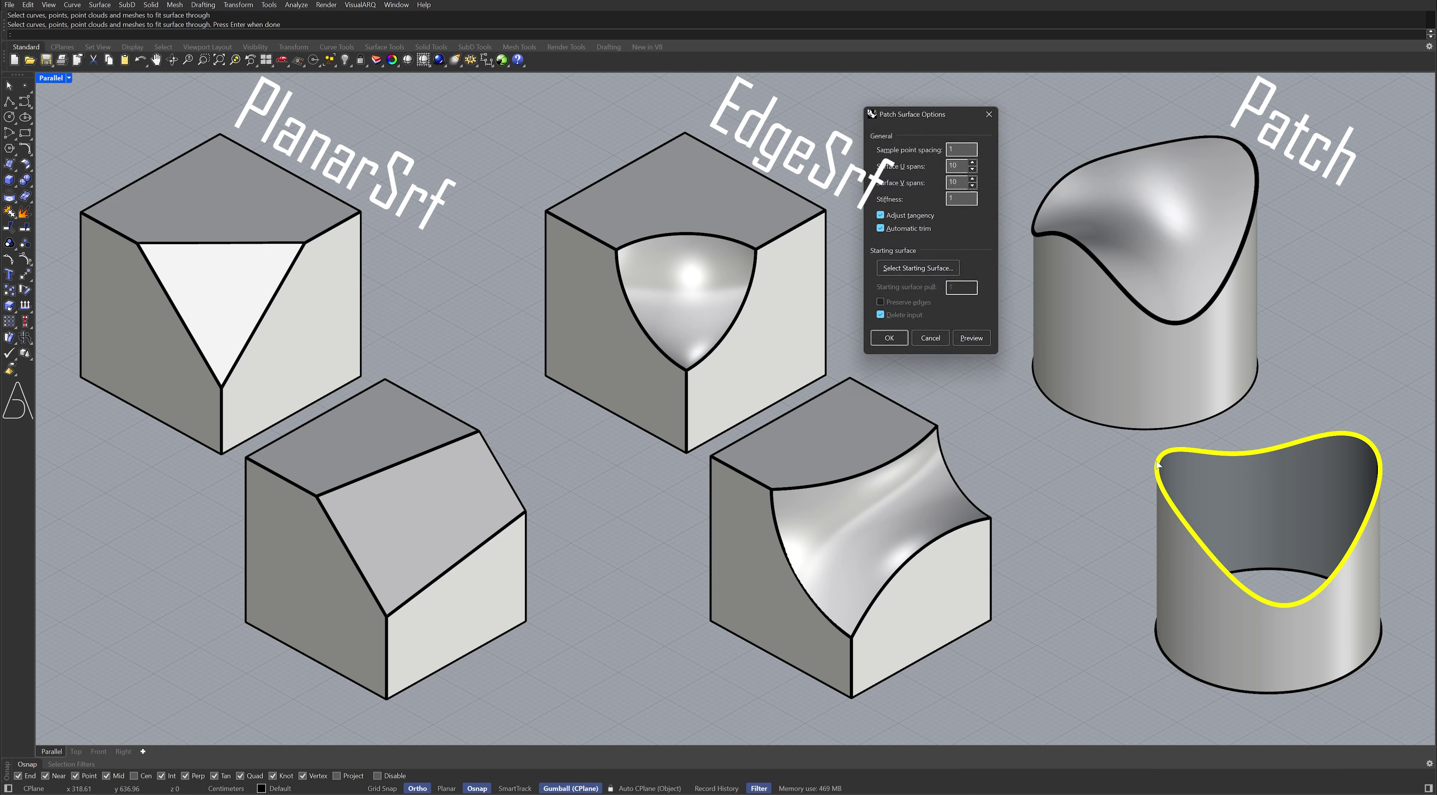
pyautogui.press('Return')
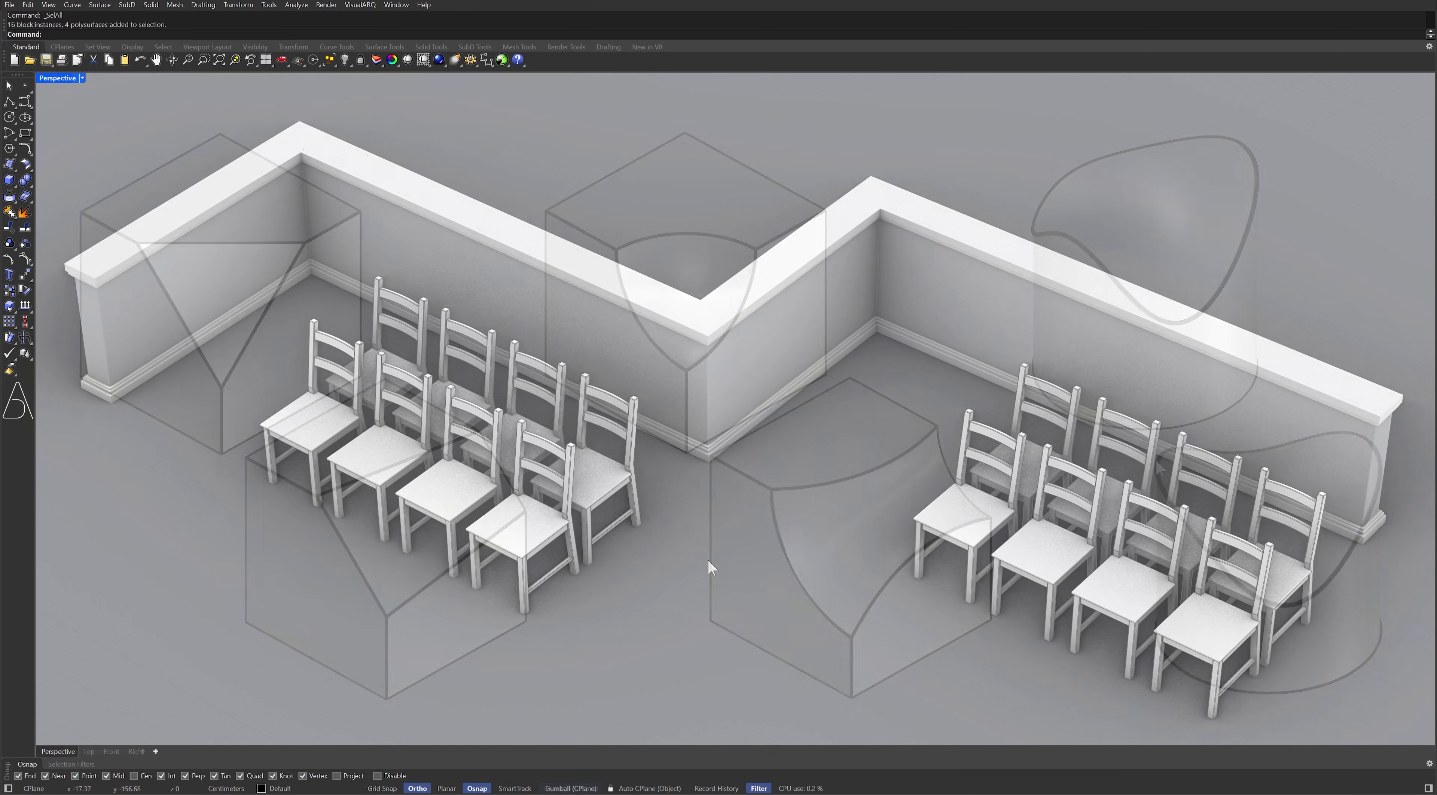
# - Scale up the left group of chairs from a base point at a chair leg
pyautogui.write('Sc')
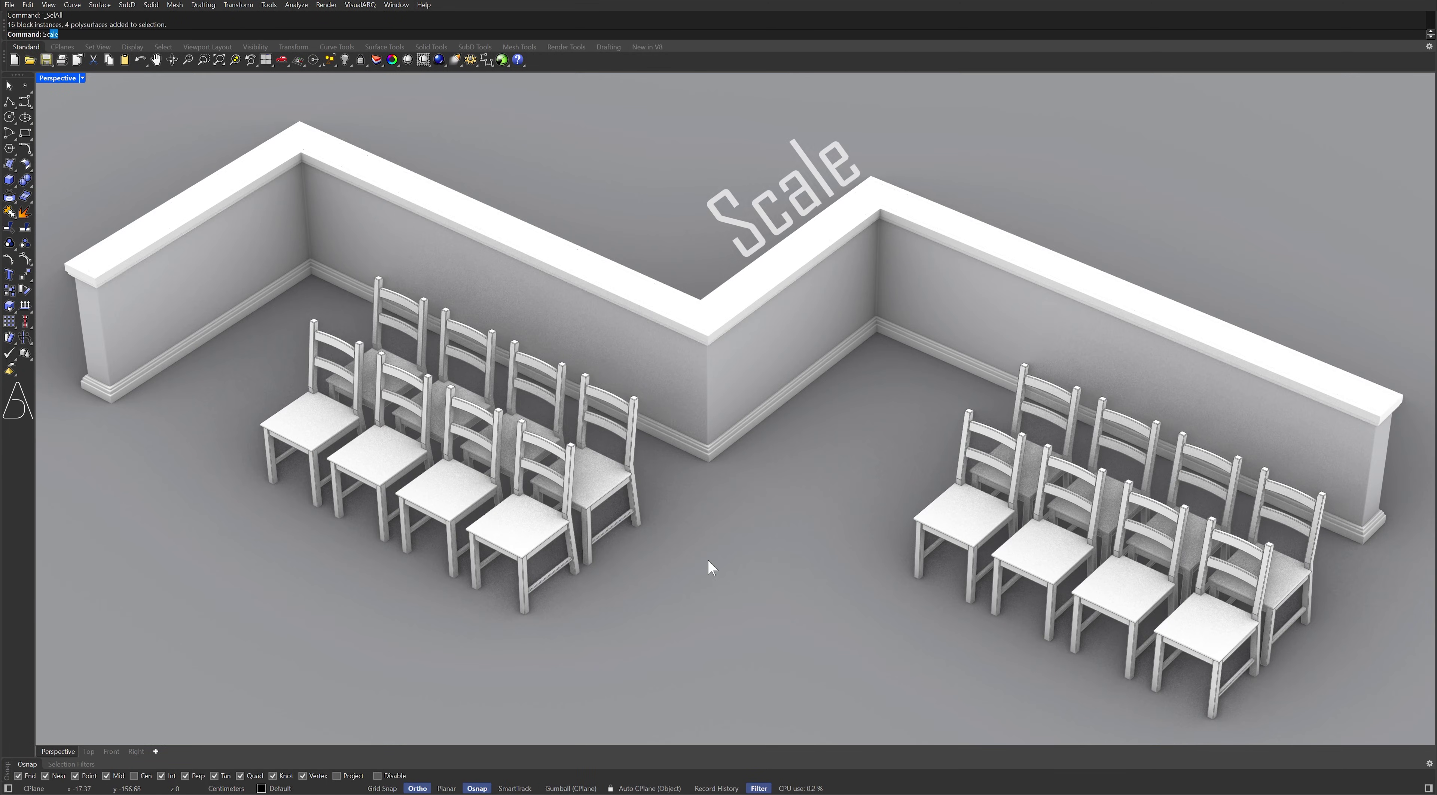
pyautogui.press('Return')
pyautogui.moveTo(634, 577); pyautogui.dragTo(310, 427)
pyautogui.press('Return')
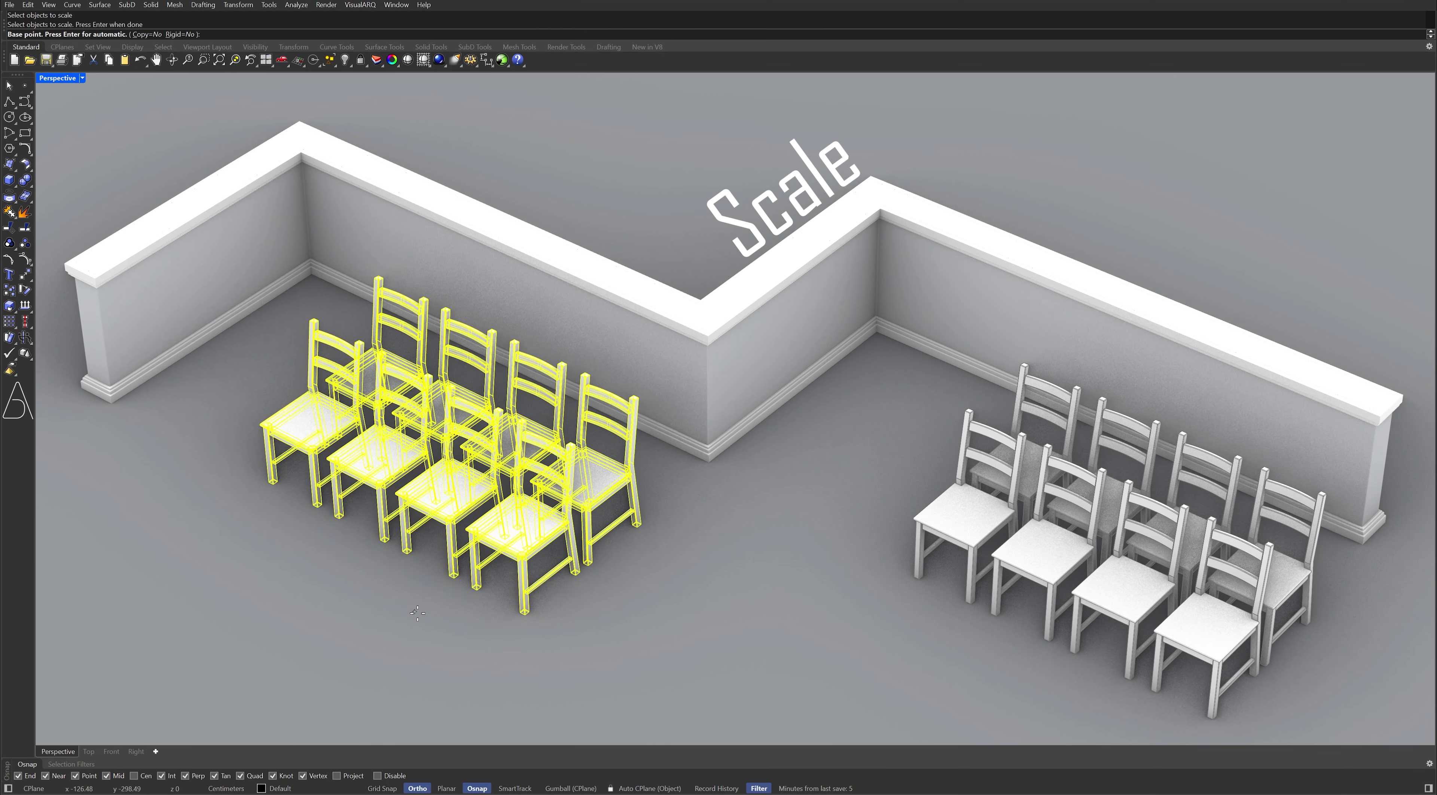
pyautogui.click(523, 616)
pyautogui.click(341, 519)
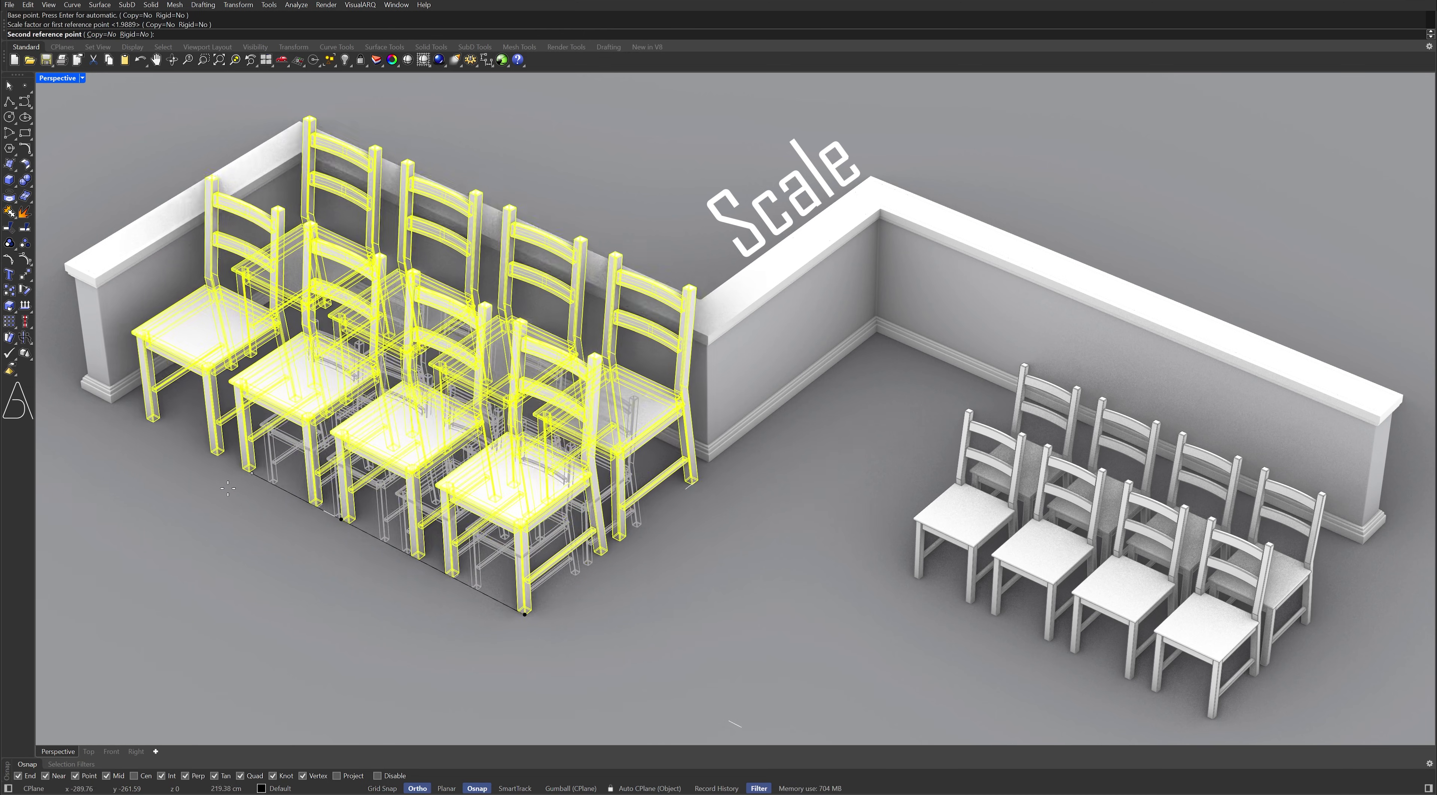
pyautogui.click(228, 488)
# - Spread the eight smaller chairs apart with a Rigid=Yes scale, keeping chair sizes
pyautogui.press('Return')
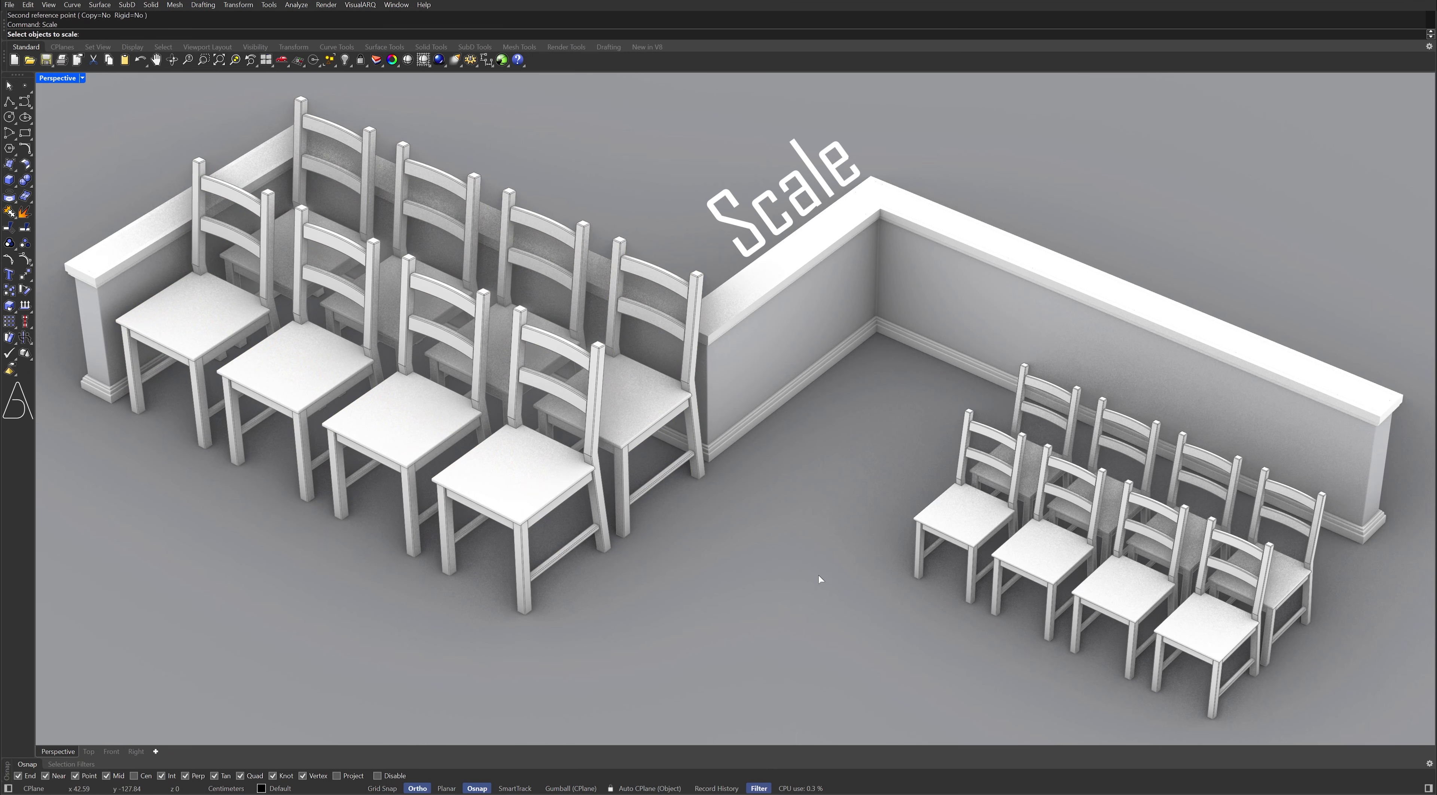
pyautogui.moveTo(1286, 684); pyautogui.dragTo(952, 526)
pyautogui.press('Return')
pyautogui.write('r')
pyautogui.press('Return')
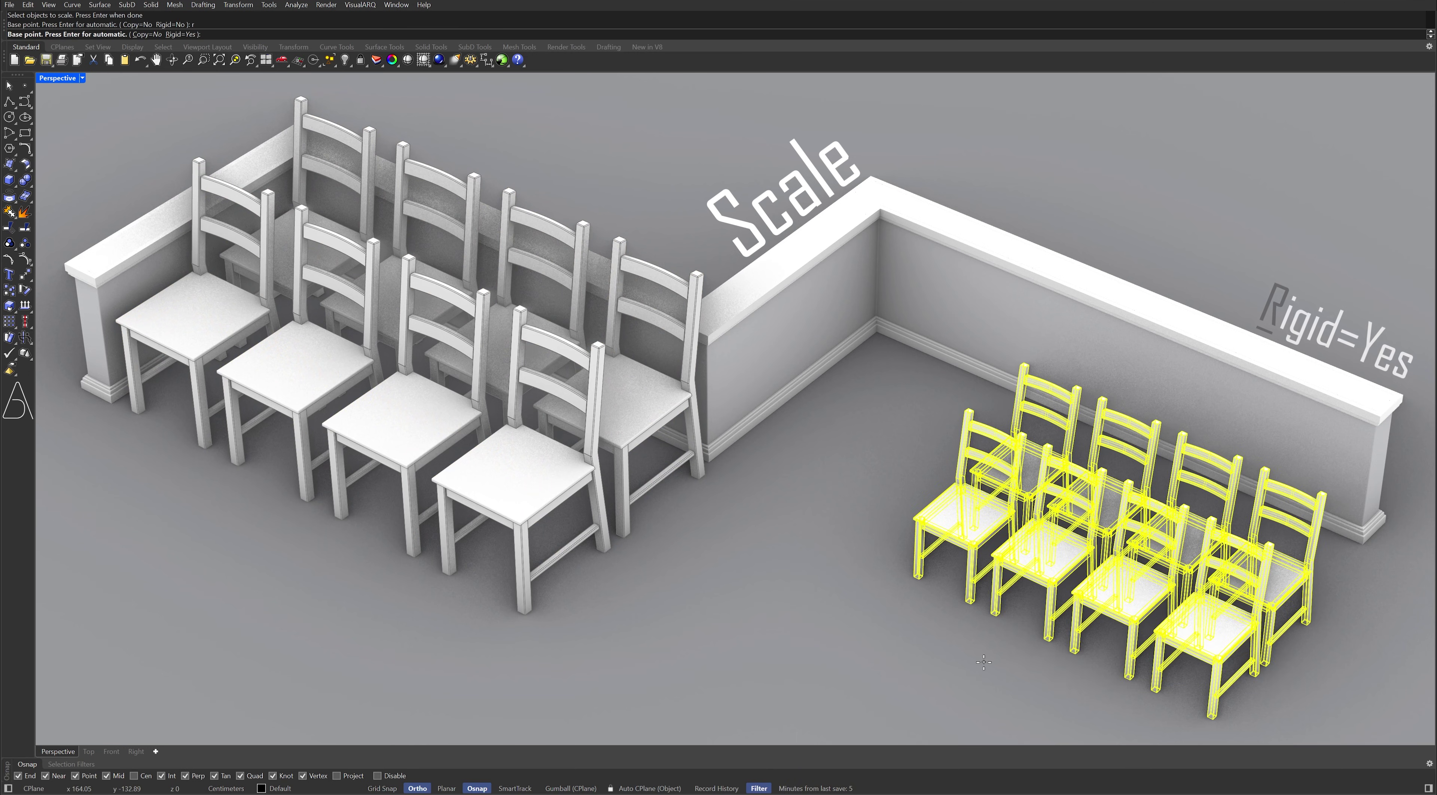
pyautogui.click(1199, 661)
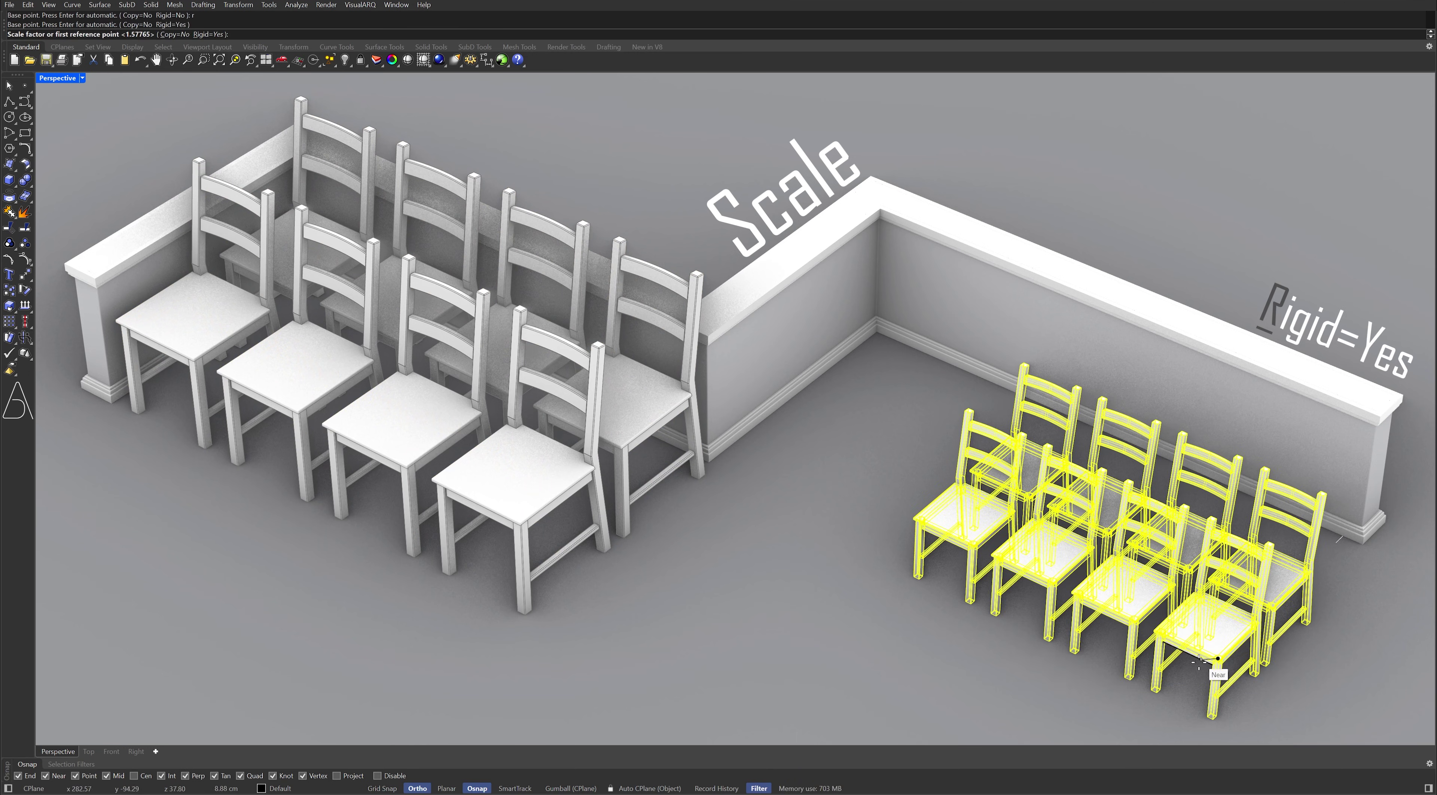
pyautogui.click(932, 632)
pyautogui.click(711, 607)
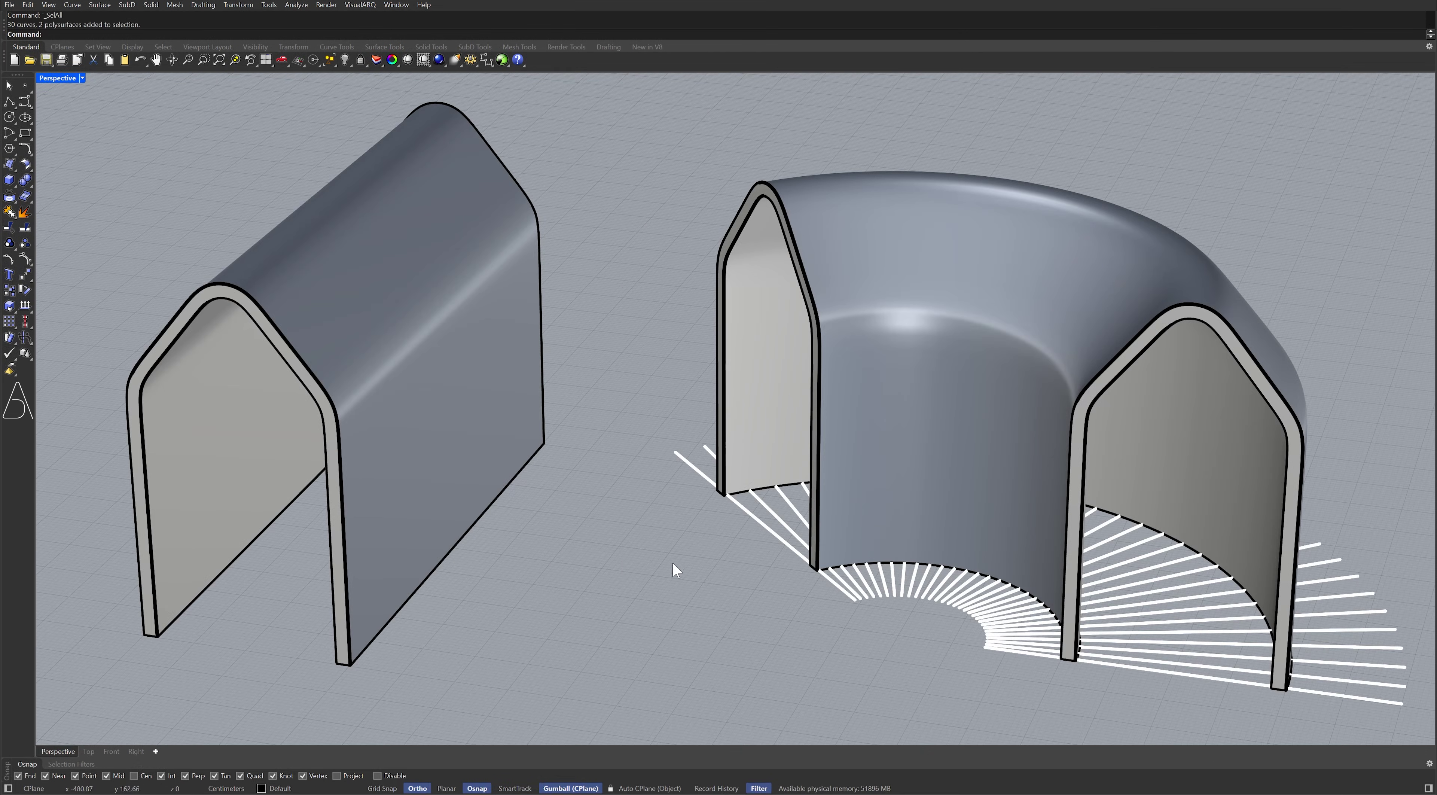
# - Slice the straight arch into contour curves spaced 50 apart
pyautogui.write('Contour')
pyautogui.press('Return')
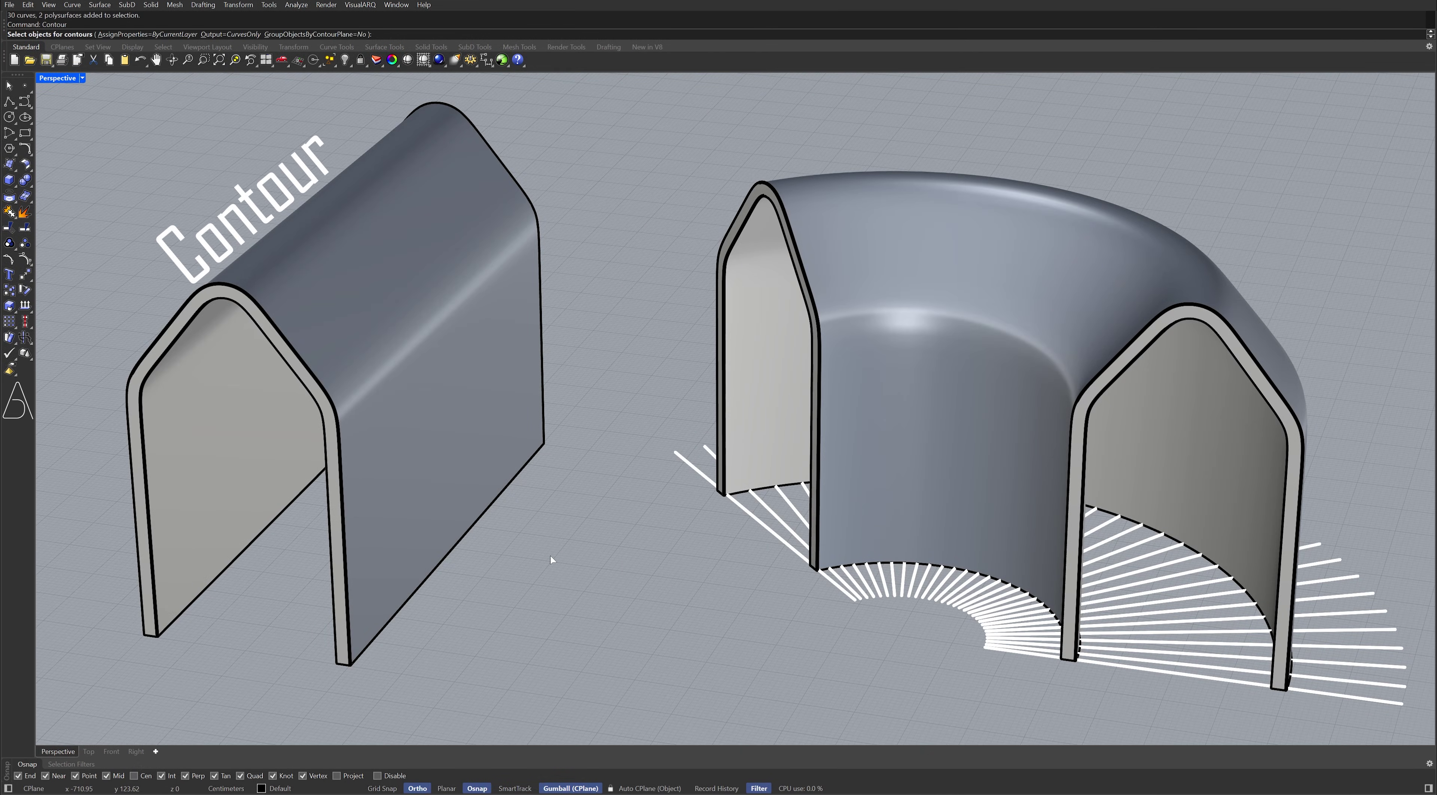
pyautogui.click(432, 394)
pyautogui.press('Return')
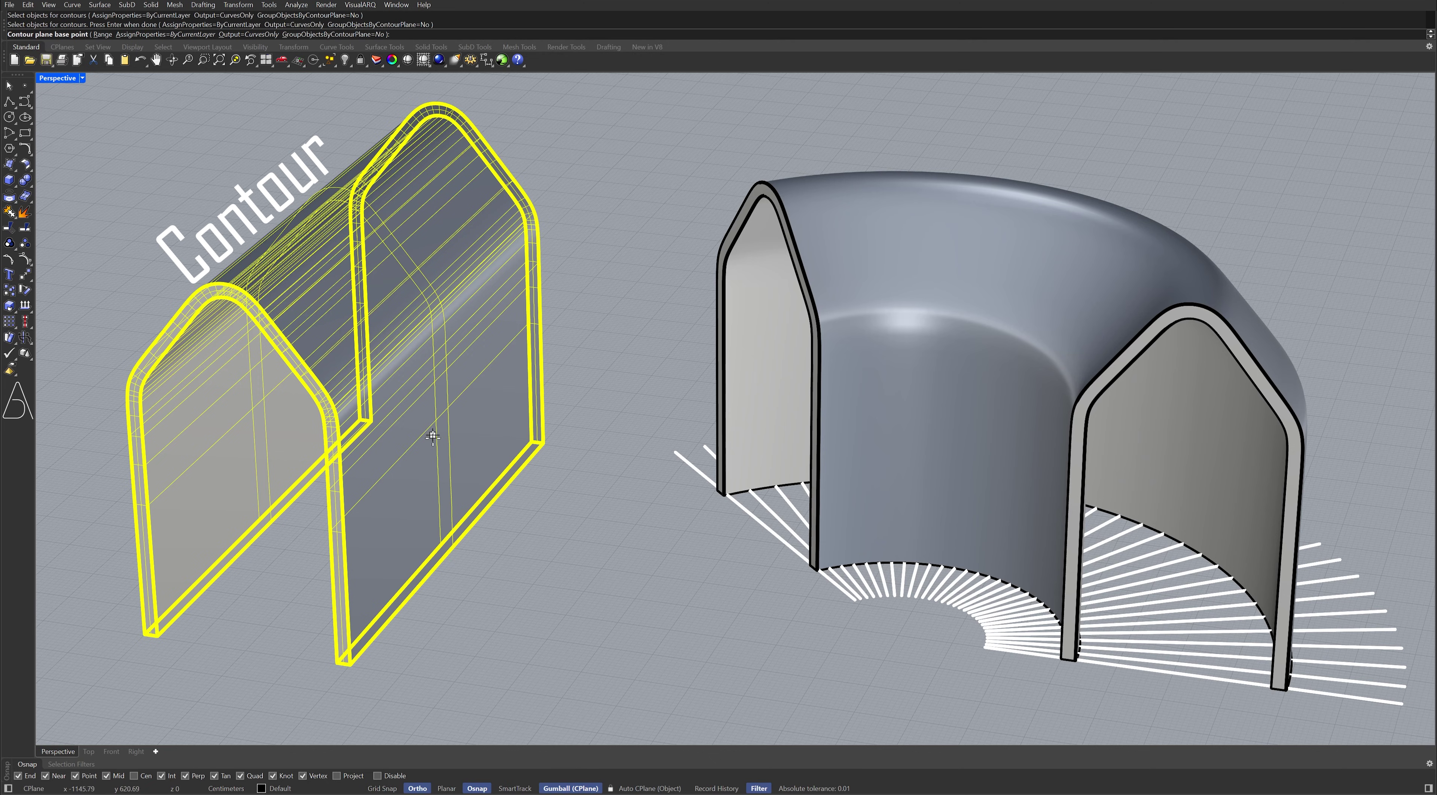
pyautogui.click(345, 663)
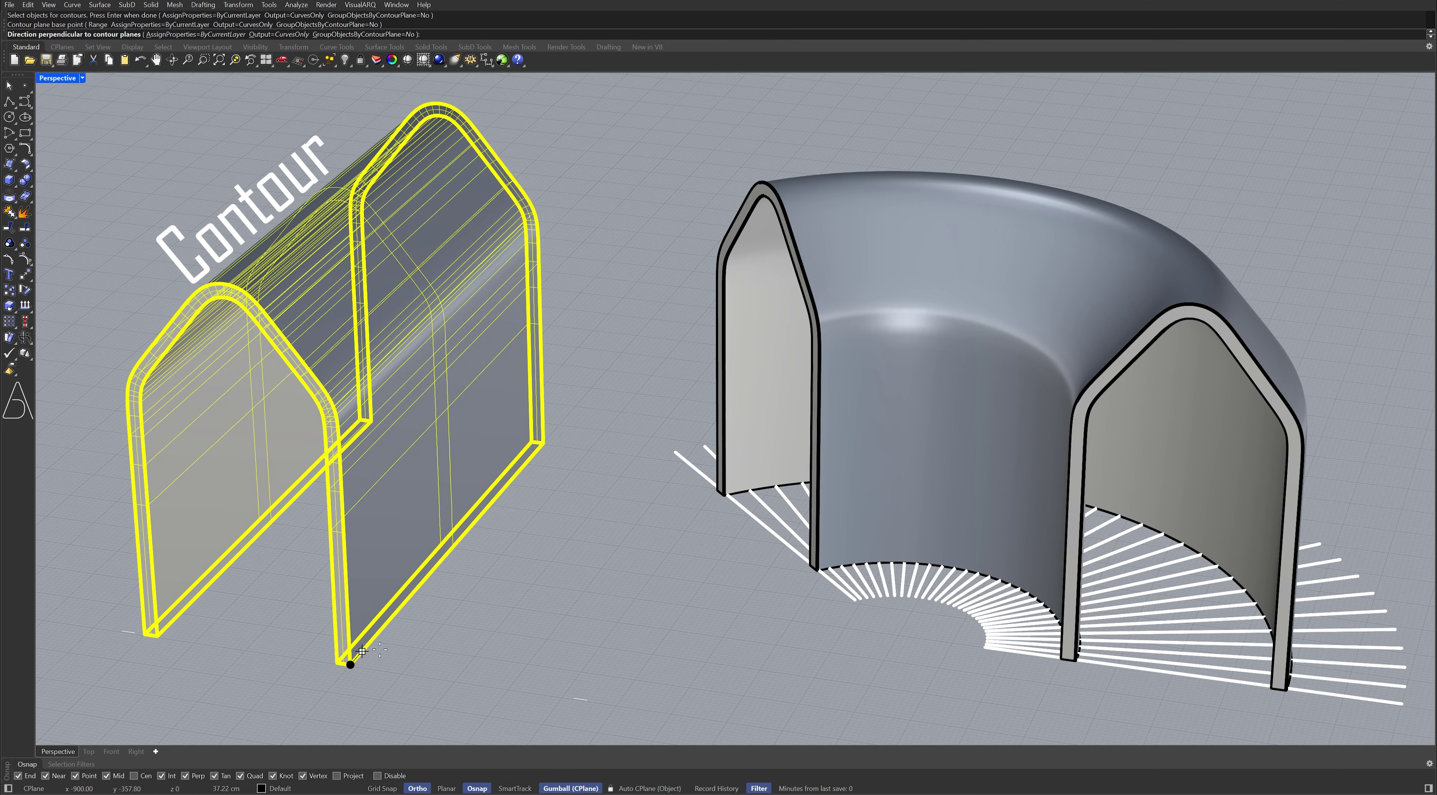
pyautogui.click(452, 572)
pyautogui.press('Return')
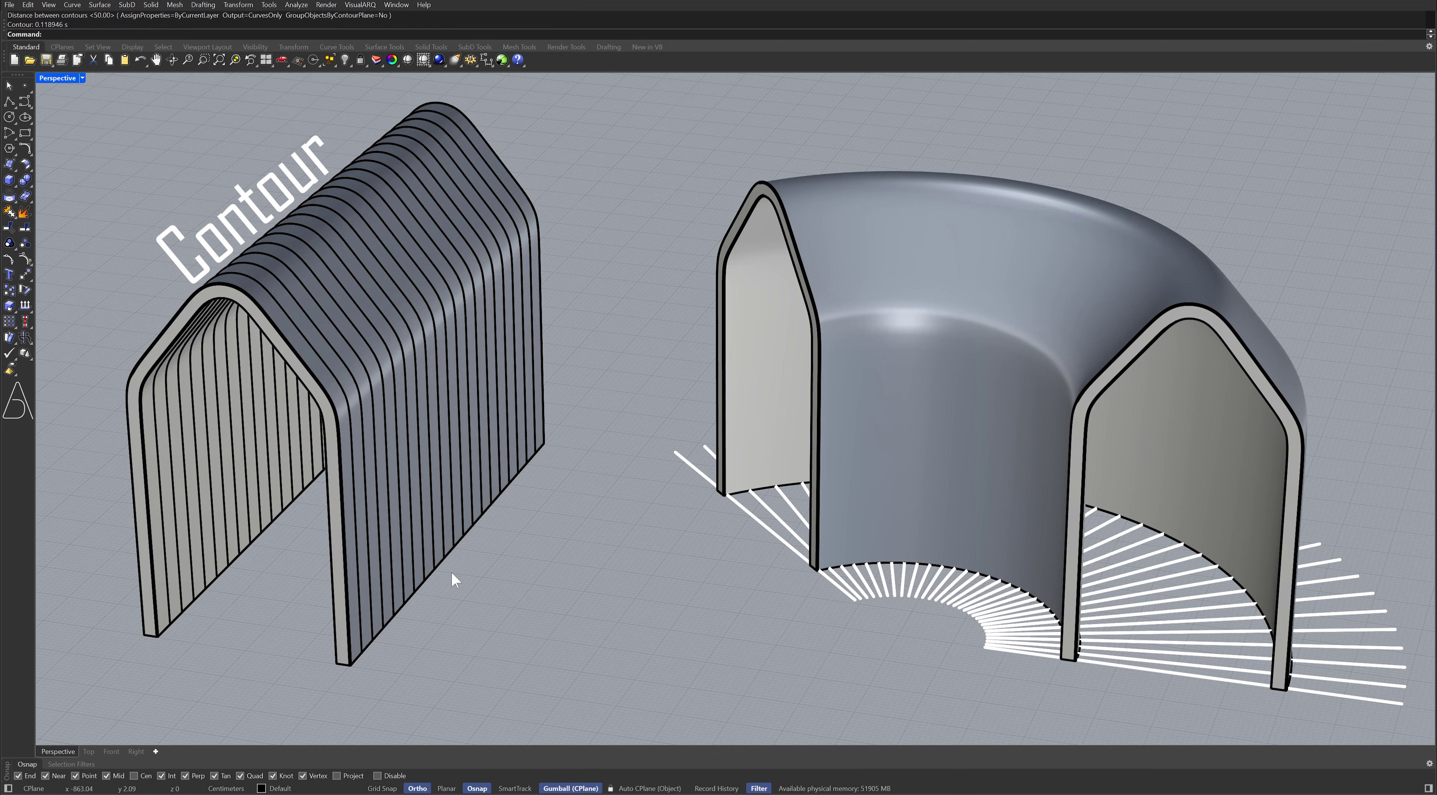
# - Project the white radial lines onto the curved arch surface
pyautogui.write('Project')
pyautogui.press('Return')
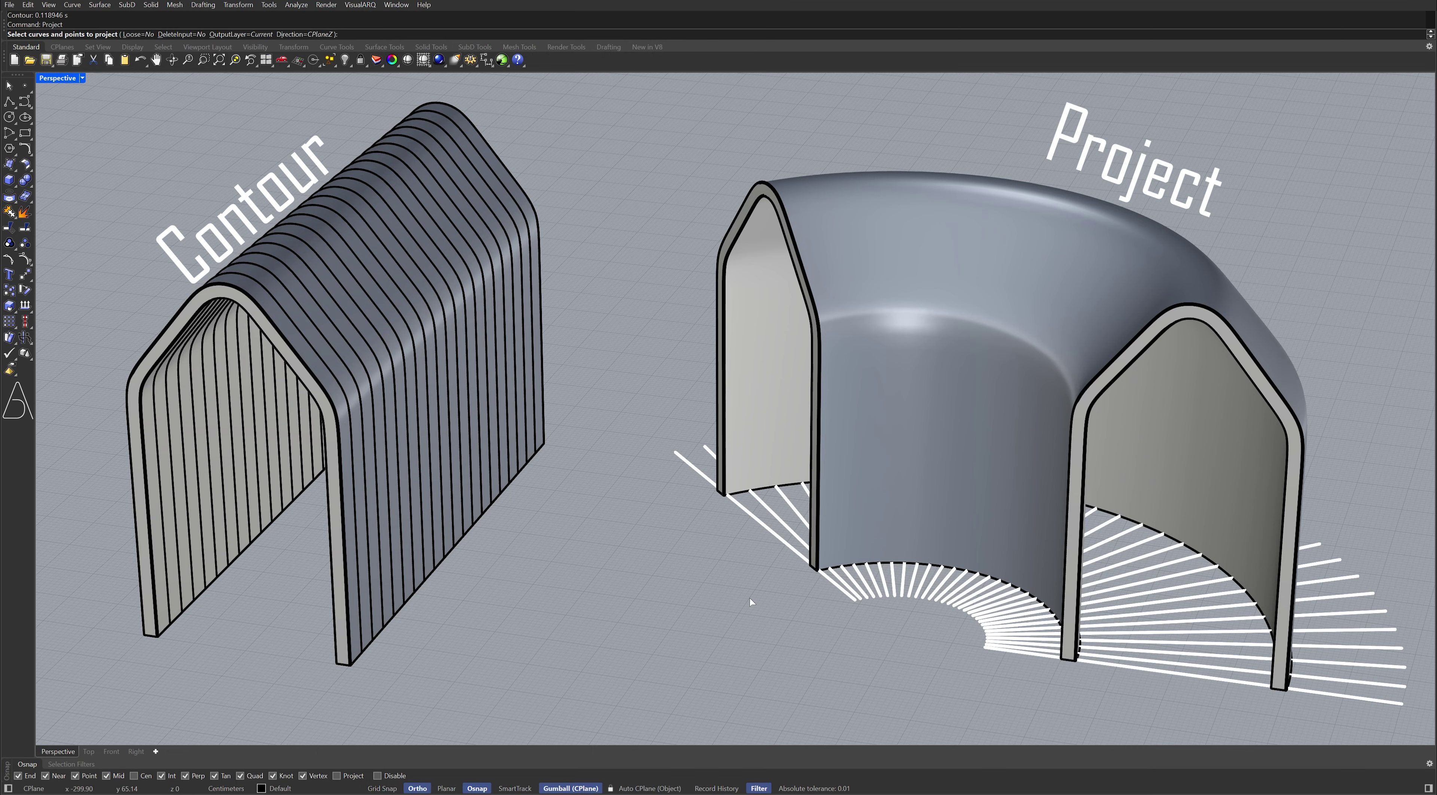
pyautogui.click(887, 592)
pyautogui.press('Return')
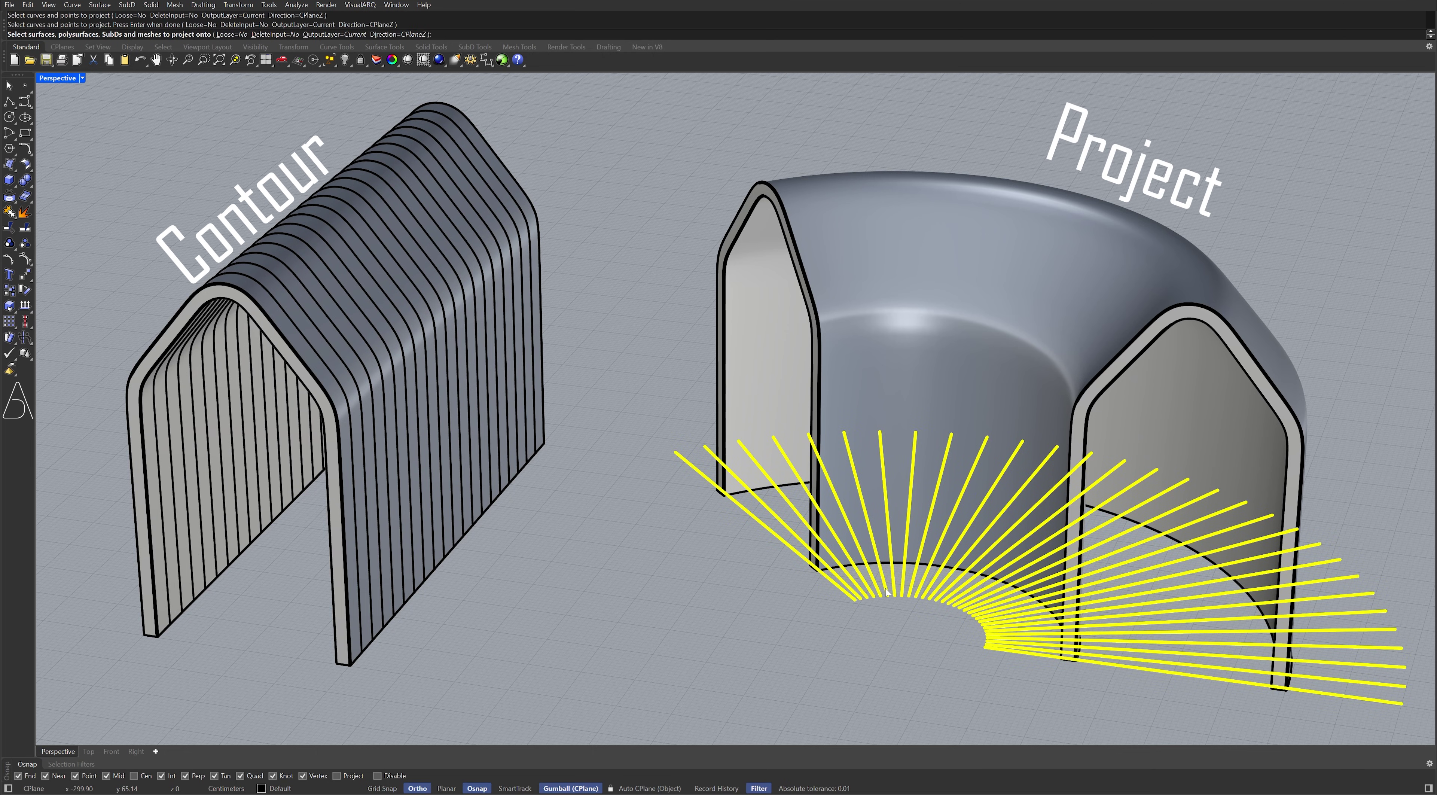
pyautogui.click(946, 341)
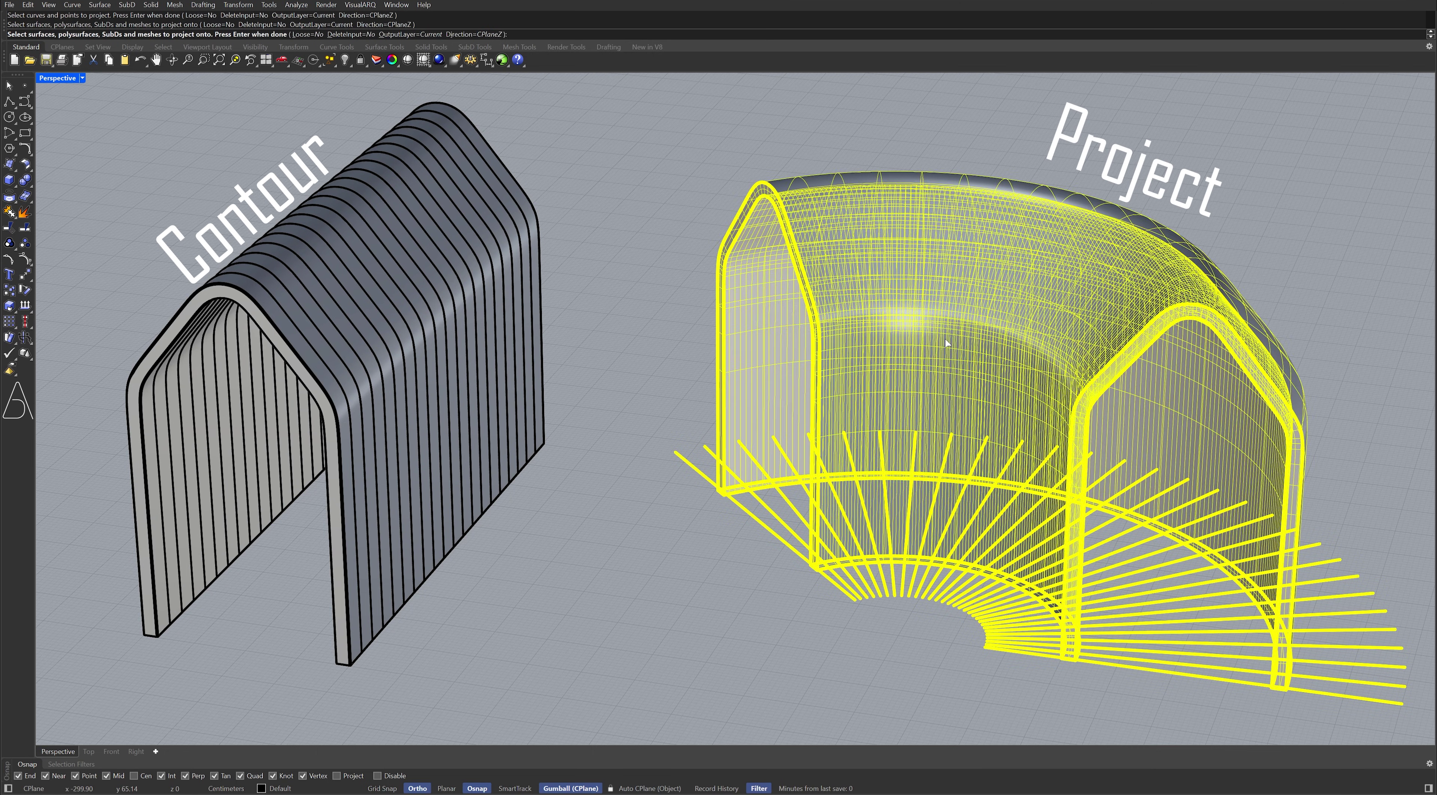
pyautogui.press('Return')
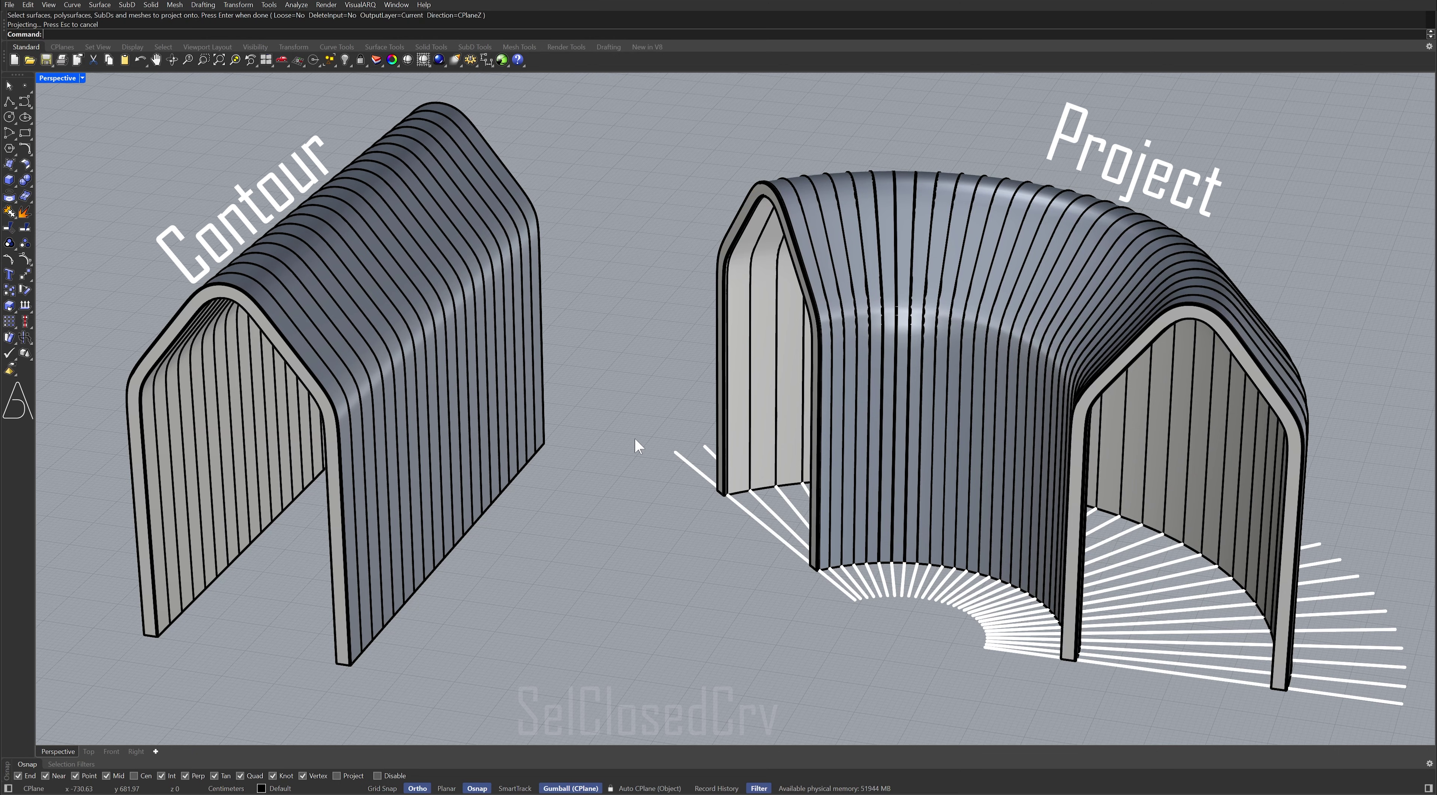
# - Select all closed wall-pattern curves and isolate them
pyautogui.write('SelClosedCrv')
pyautogui.press('Return')
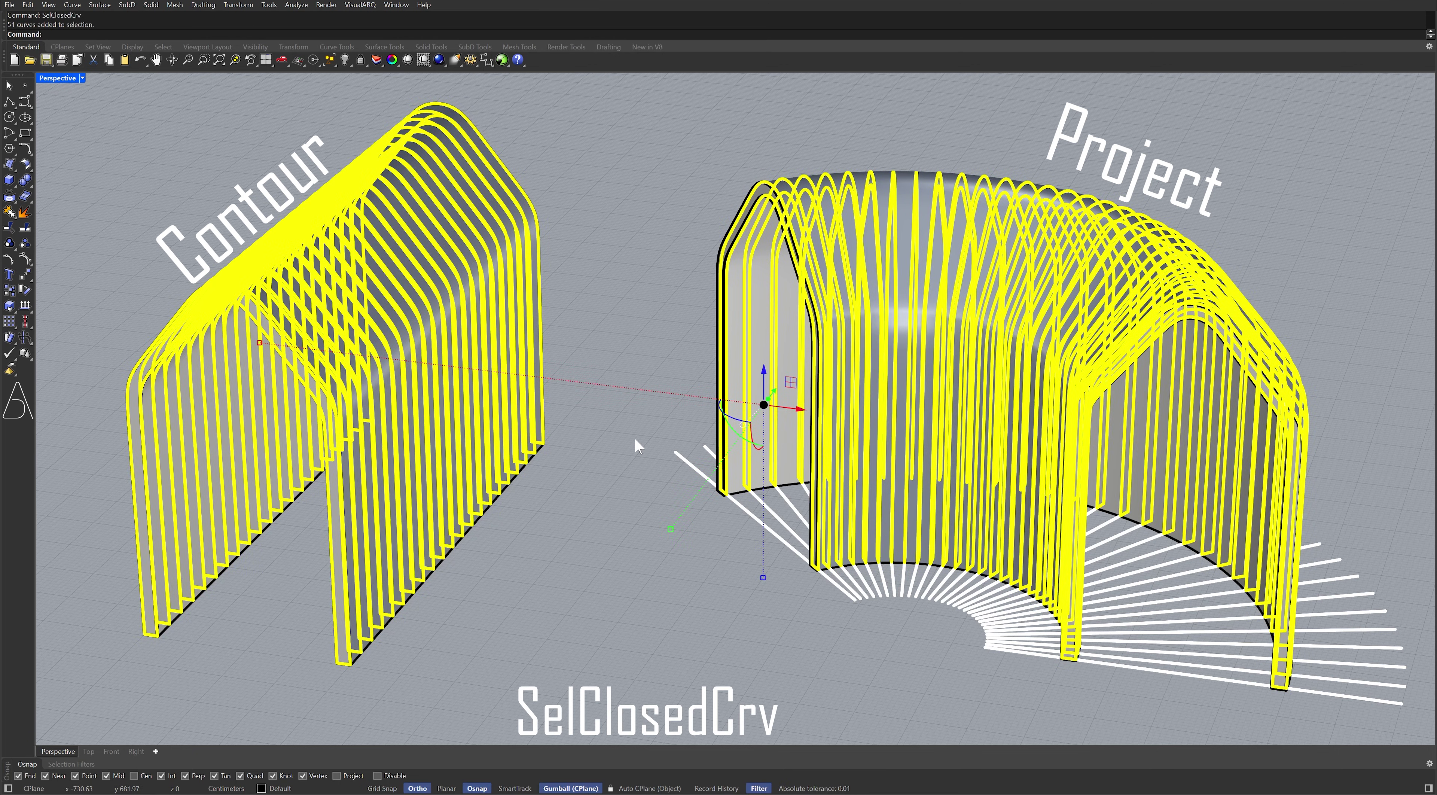
pyautogui.write('Isolate')
pyautogui.press('Return')
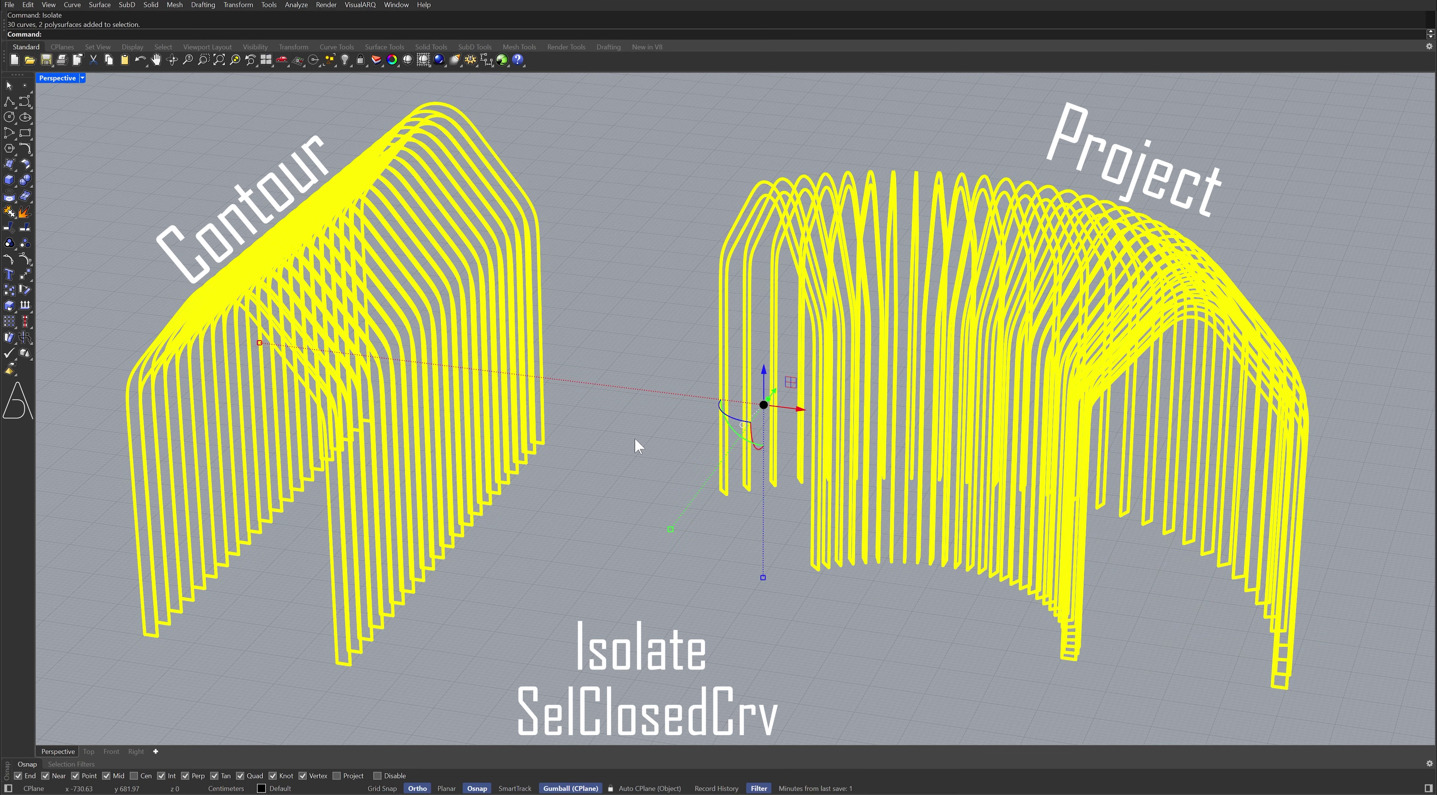
# - Fill the curves with planar surfaces, thicken all 51 with OffsetSrf, and show Rendered display
pyautogui.write('PlanarSrf')
pyautogui.press('Return')
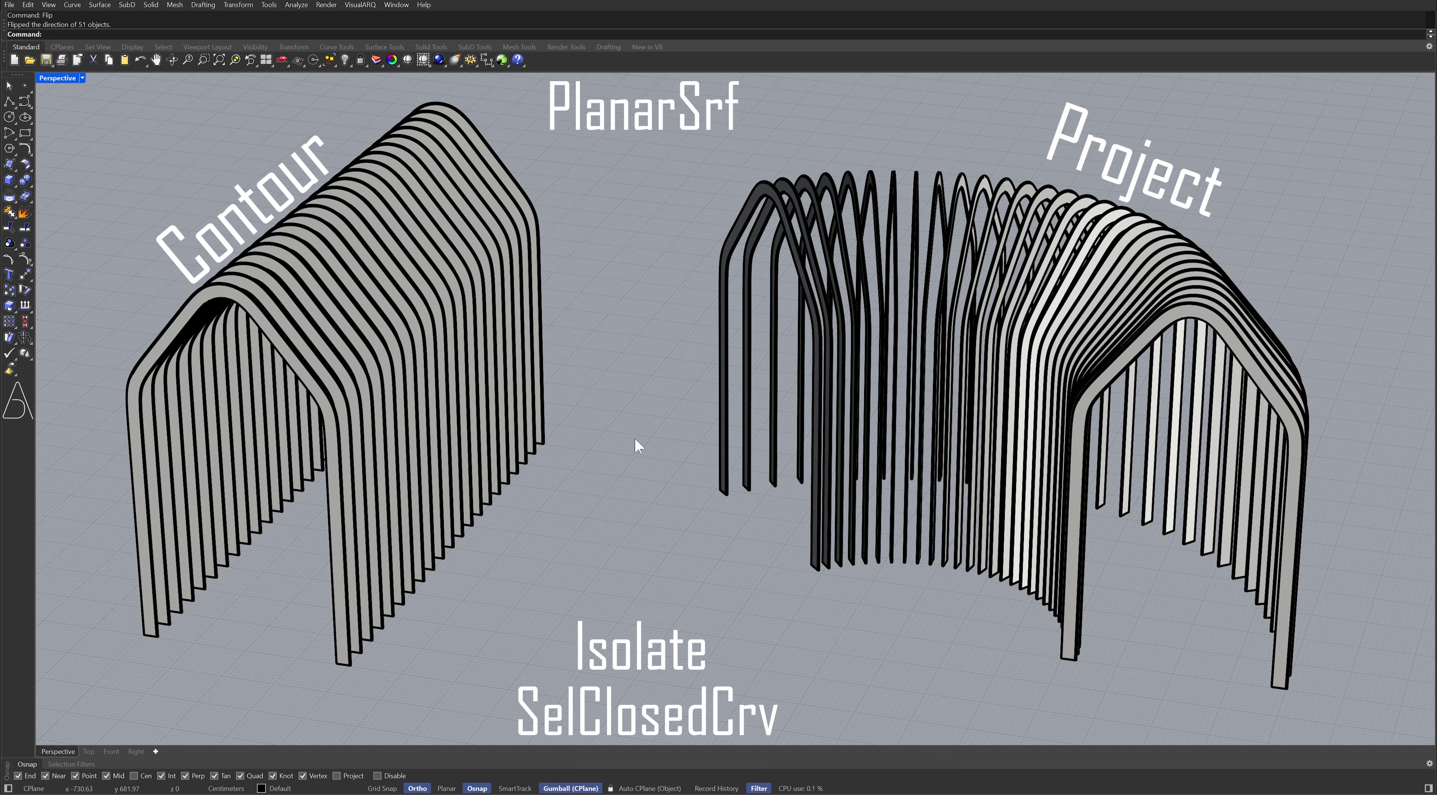
pyautogui.hotkey('ctrl', 'a')
pyautogui.write('OffsetSrf')
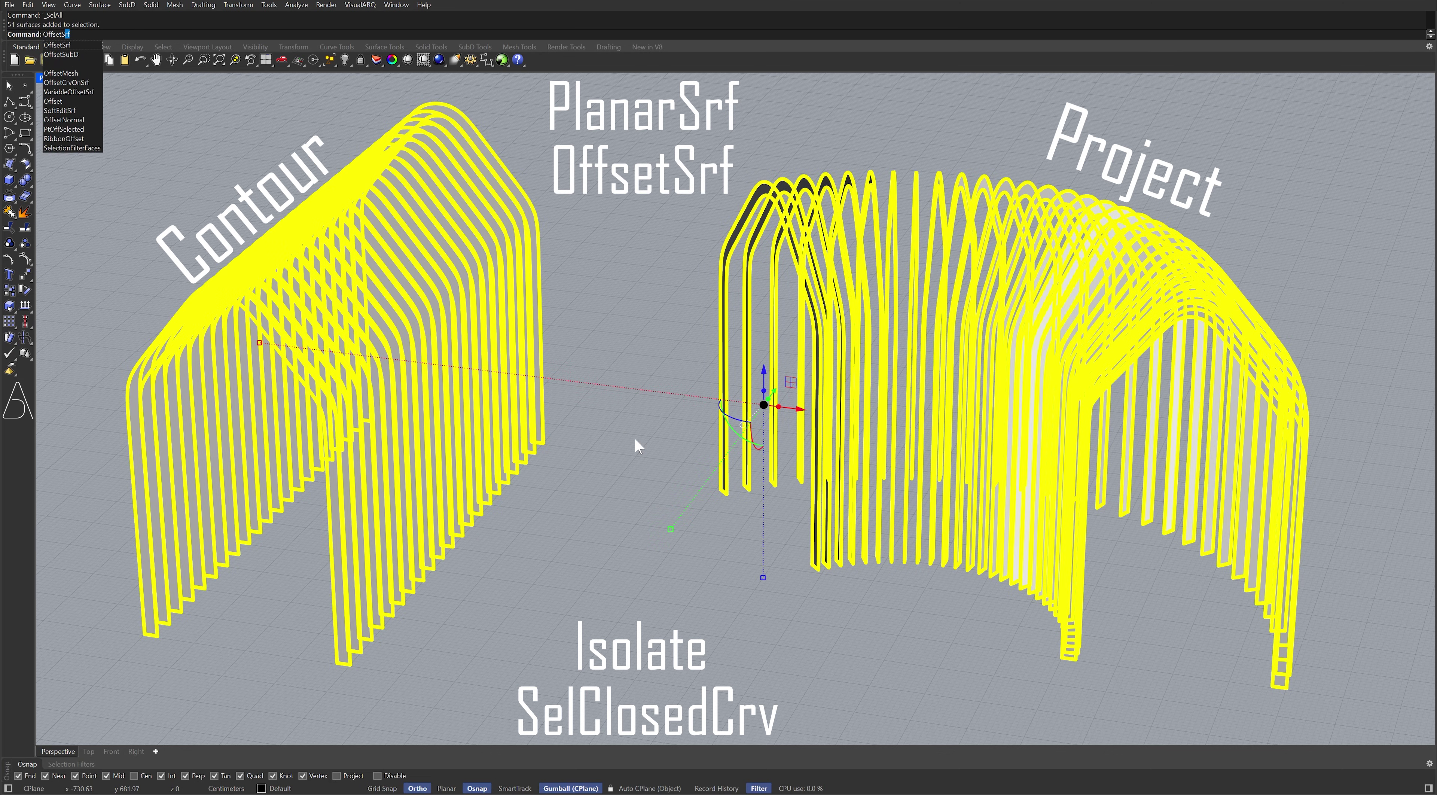
pyautogui.press('Return')
pyautogui.press('Return')
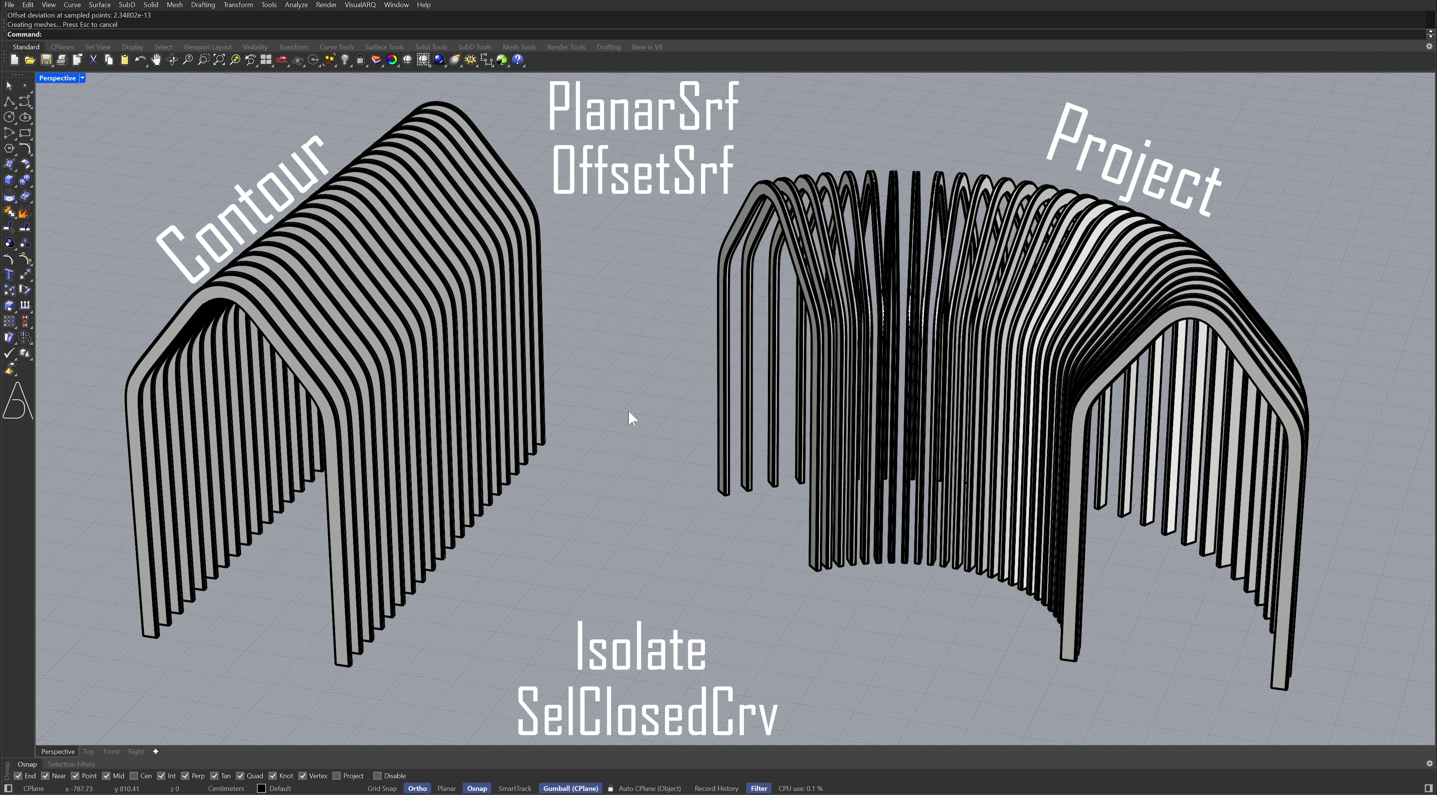
pyautogui.click(424, 60)
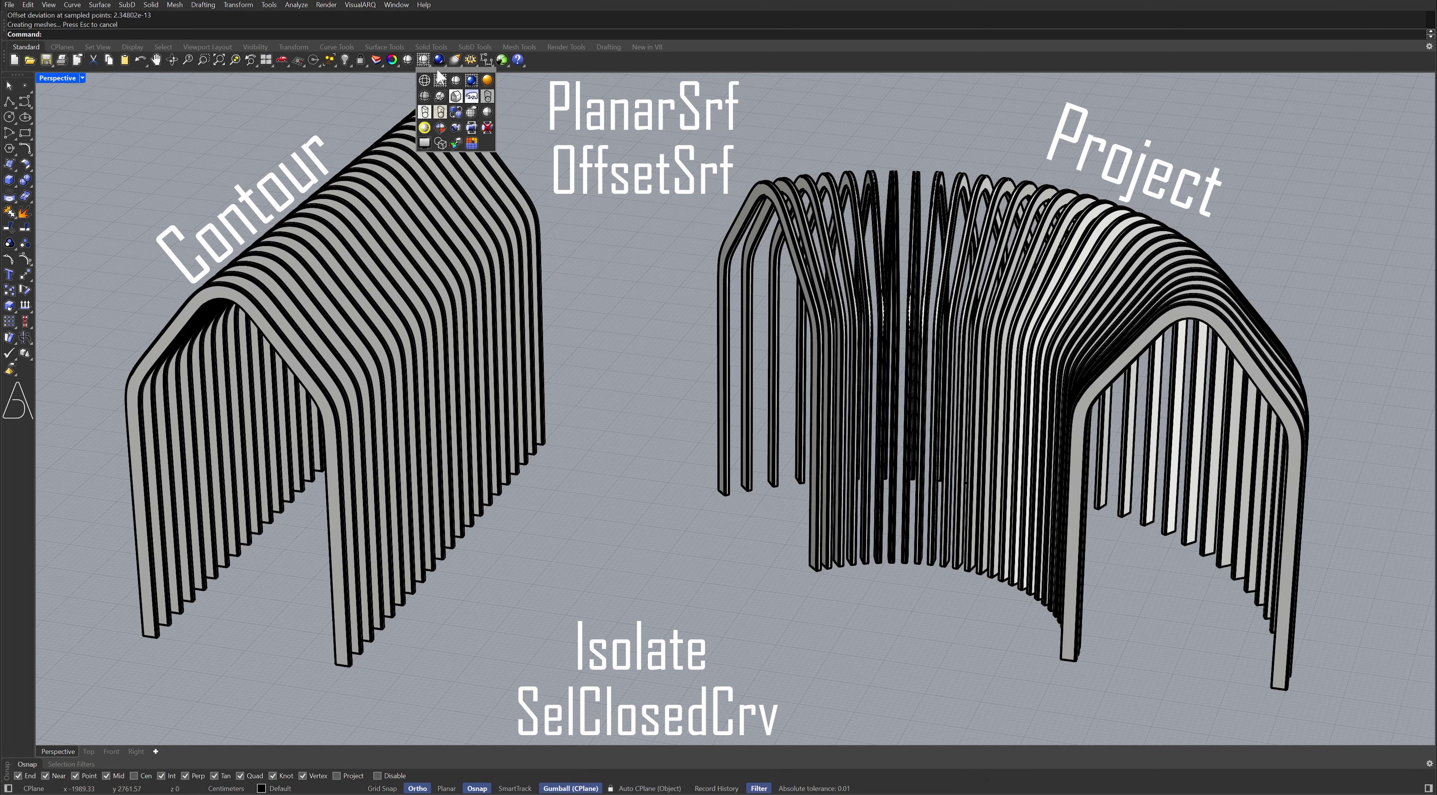
pyautogui.click(471, 81)
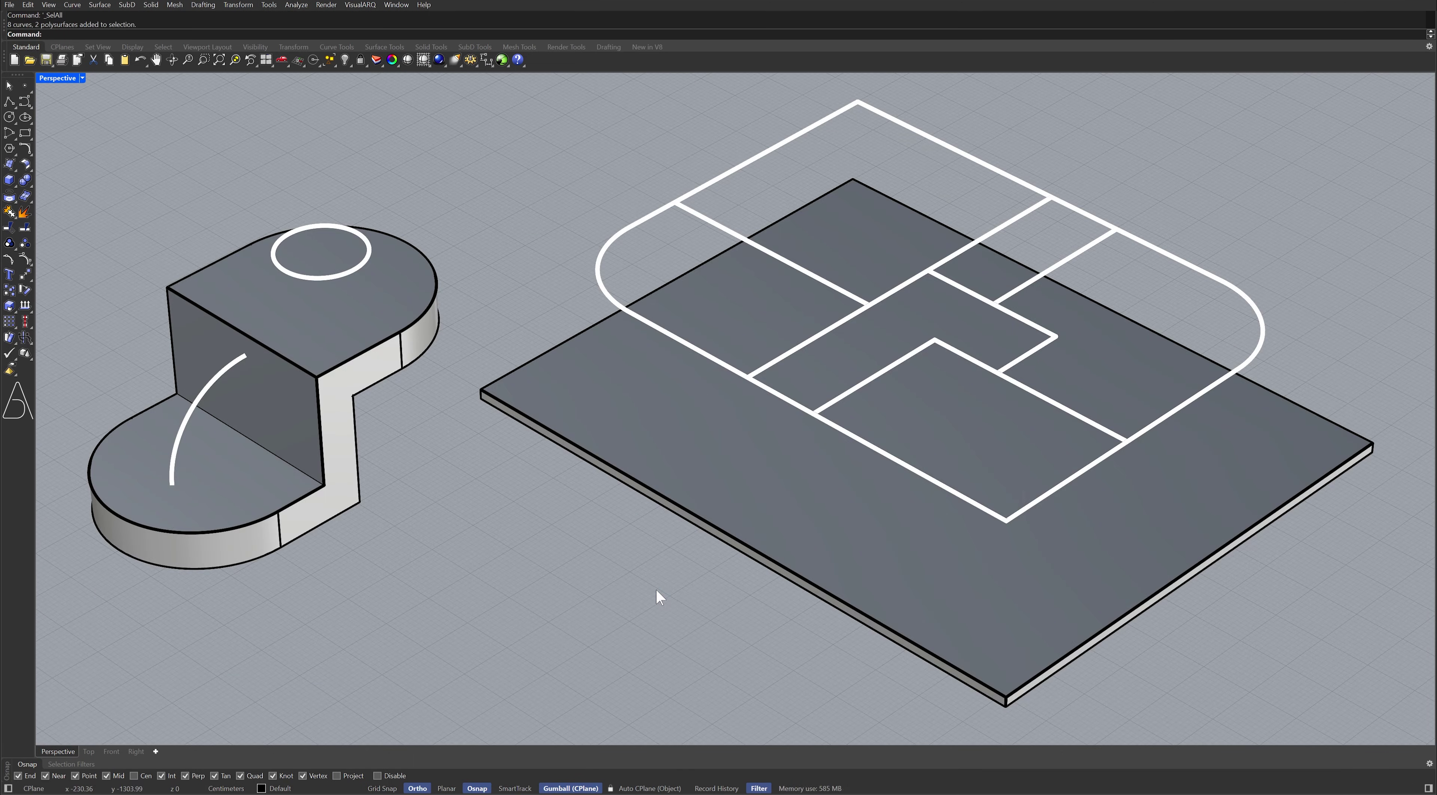
# - Build a ring boss from the circle on the block top using Rib
pyautogui.write('Rib')
pyautogui.press('Return')
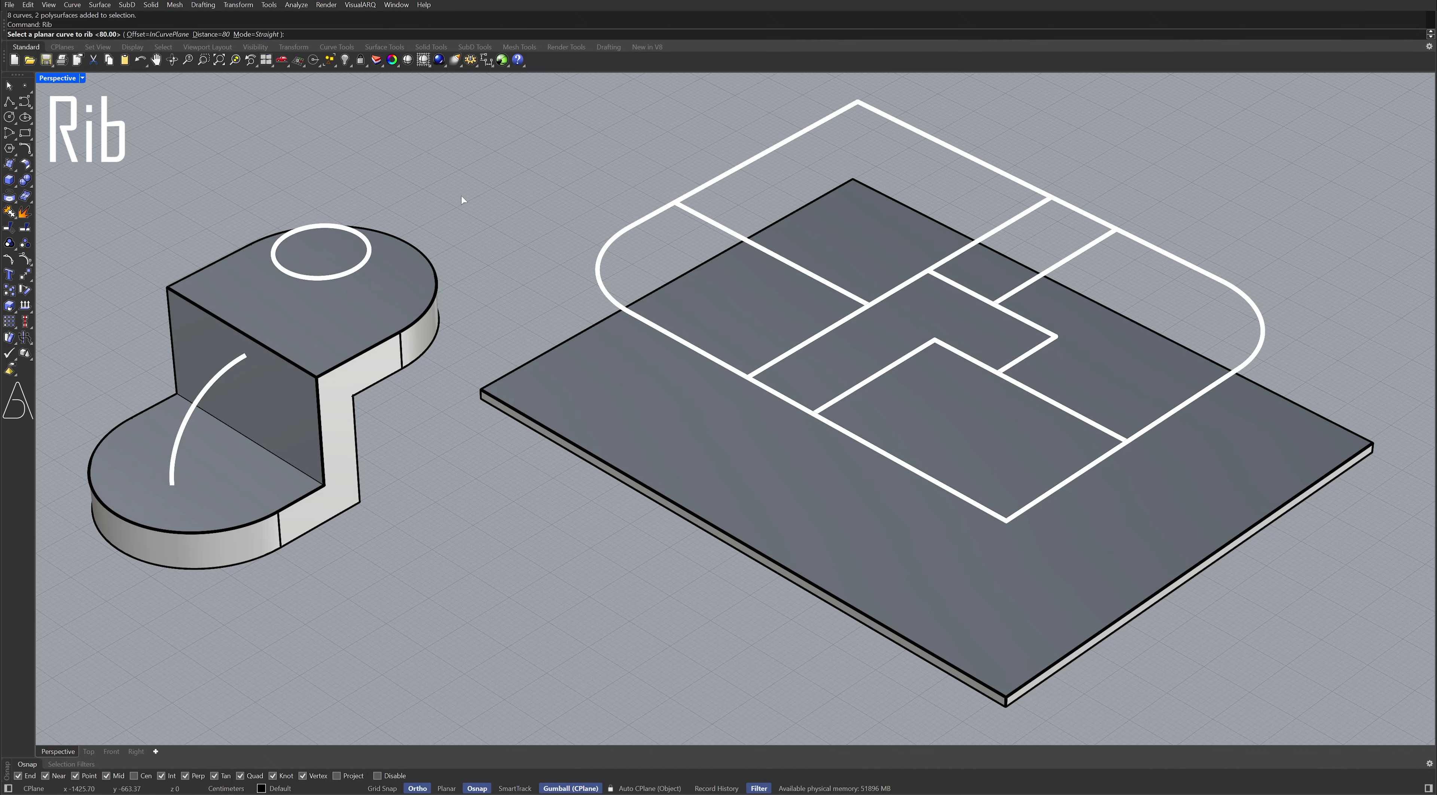
pyautogui.click(368, 256)
pyautogui.press('Return')
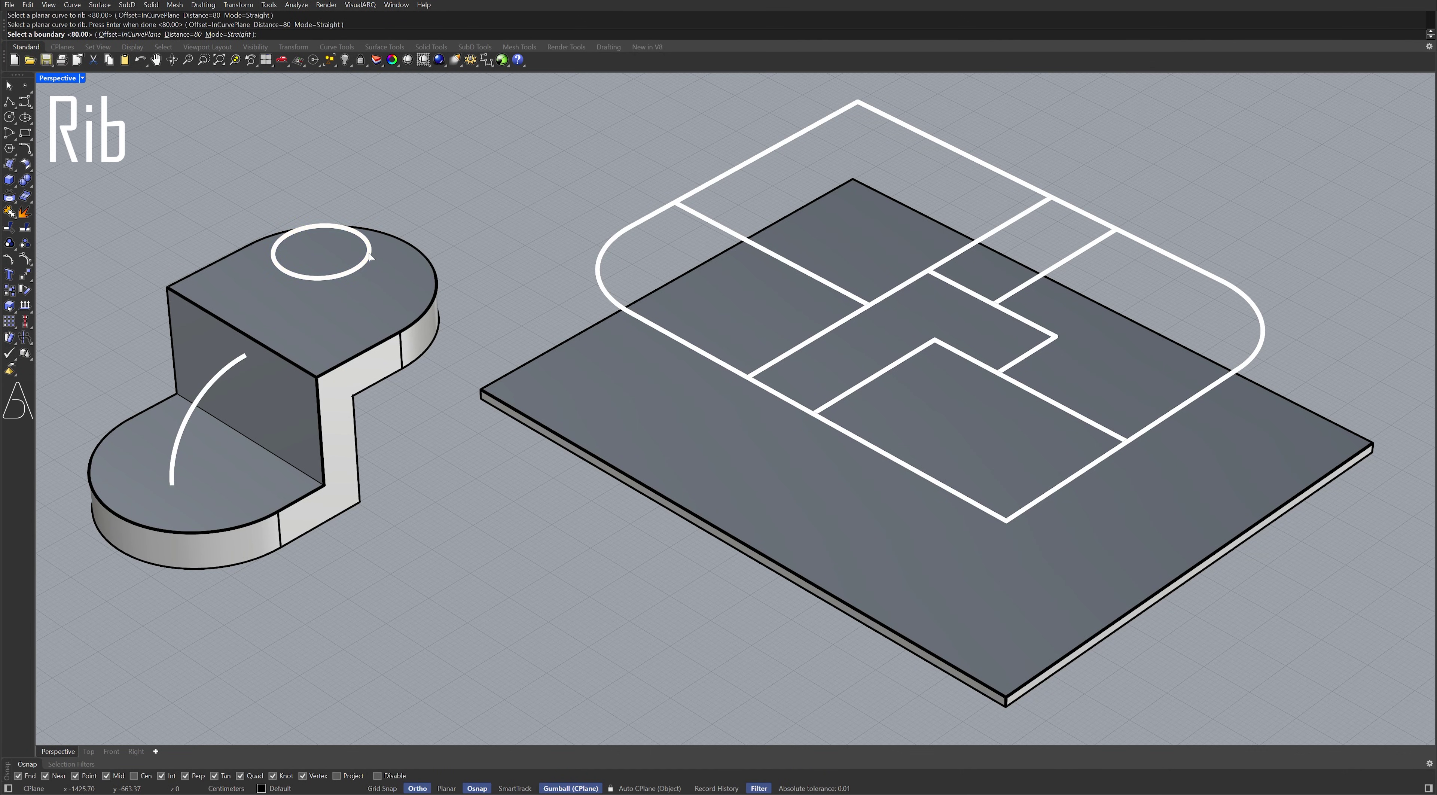
pyautogui.click(360, 319)
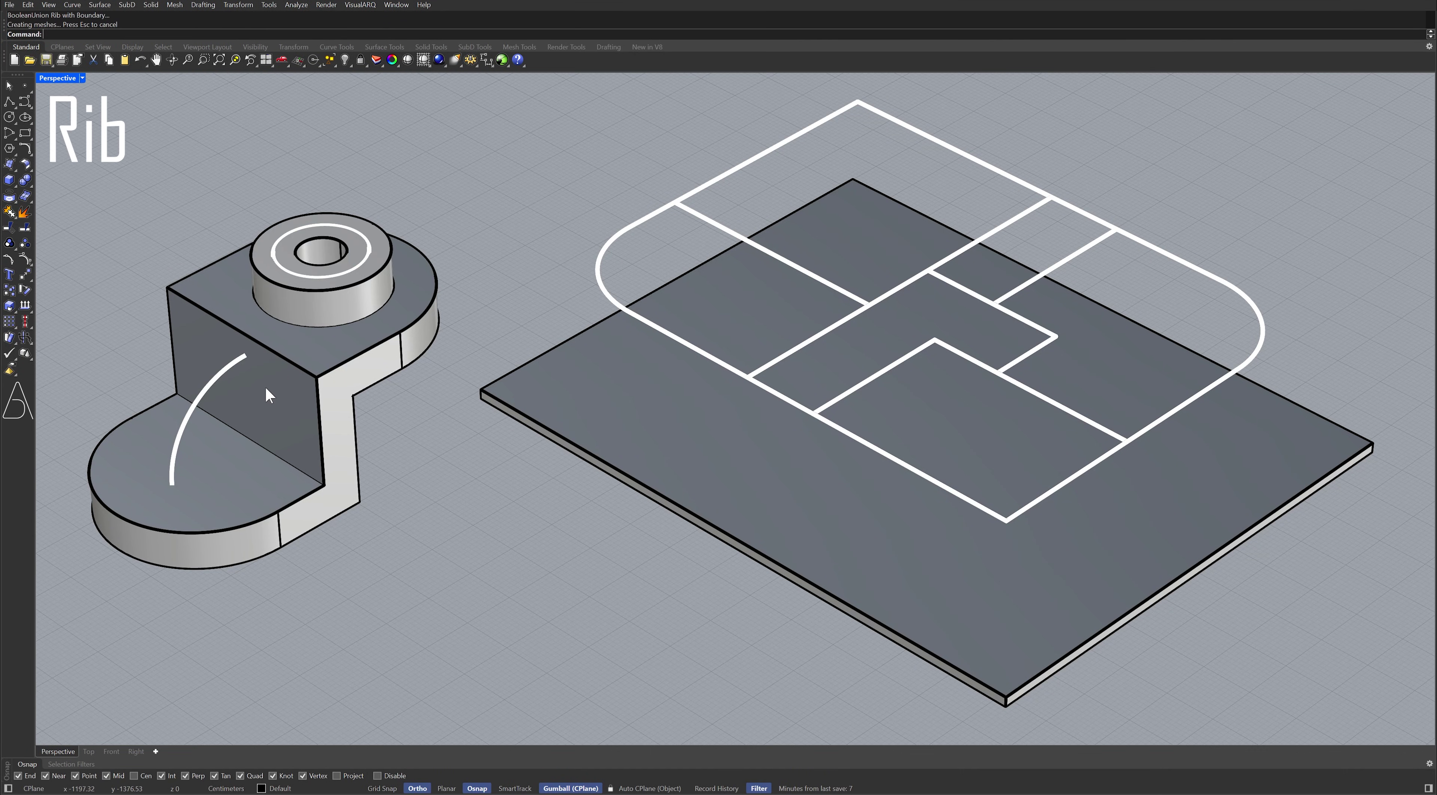
# - Build a fin from the arc on the block face with Rib offset NormalToCurvePlane
pyautogui.press('Return')
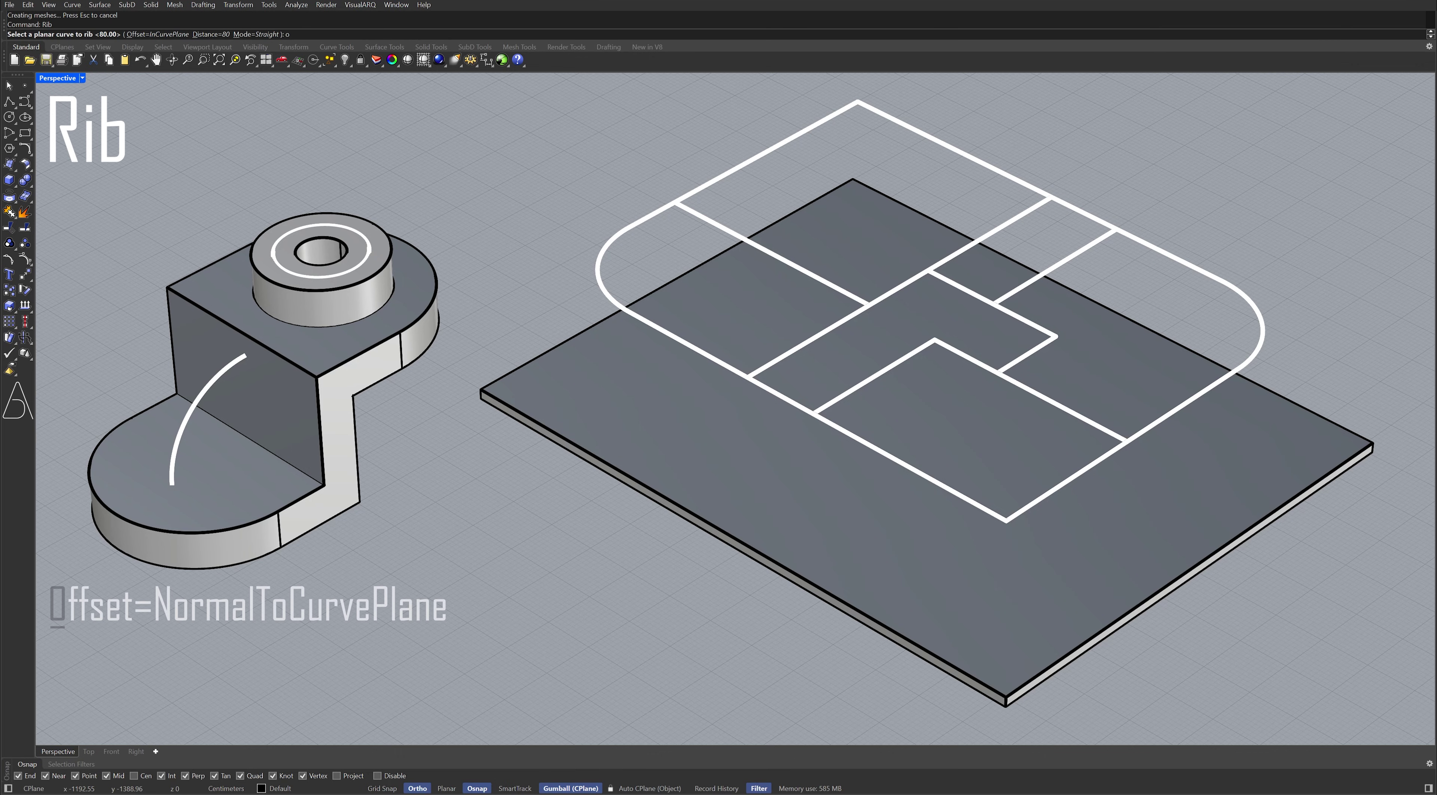
pyautogui.write('o')
pyautogui.press('Return')
pyautogui.click(213, 384)
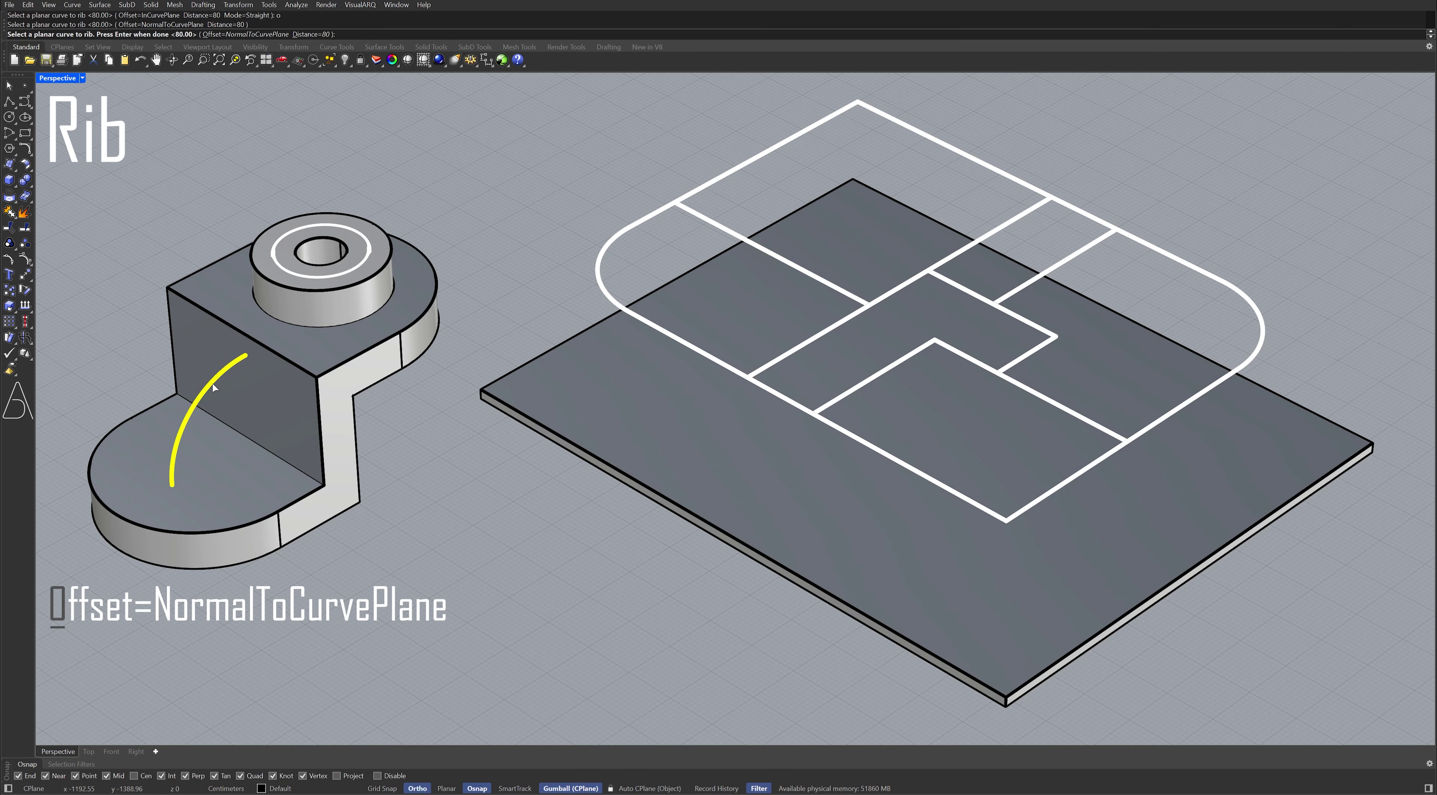
pyautogui.press('Return')
pyautogui.click(234, 469)
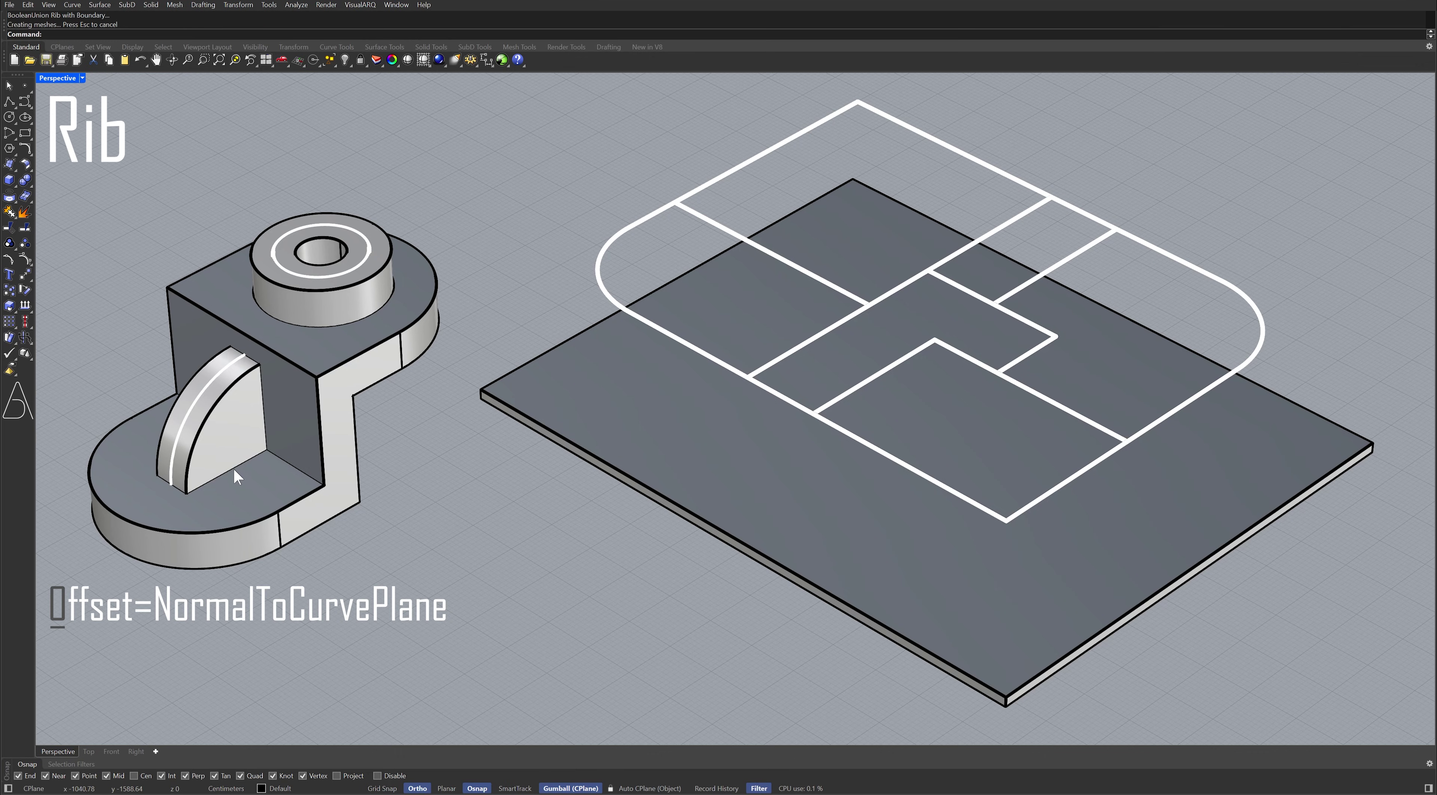
pyautogui.press('Return')
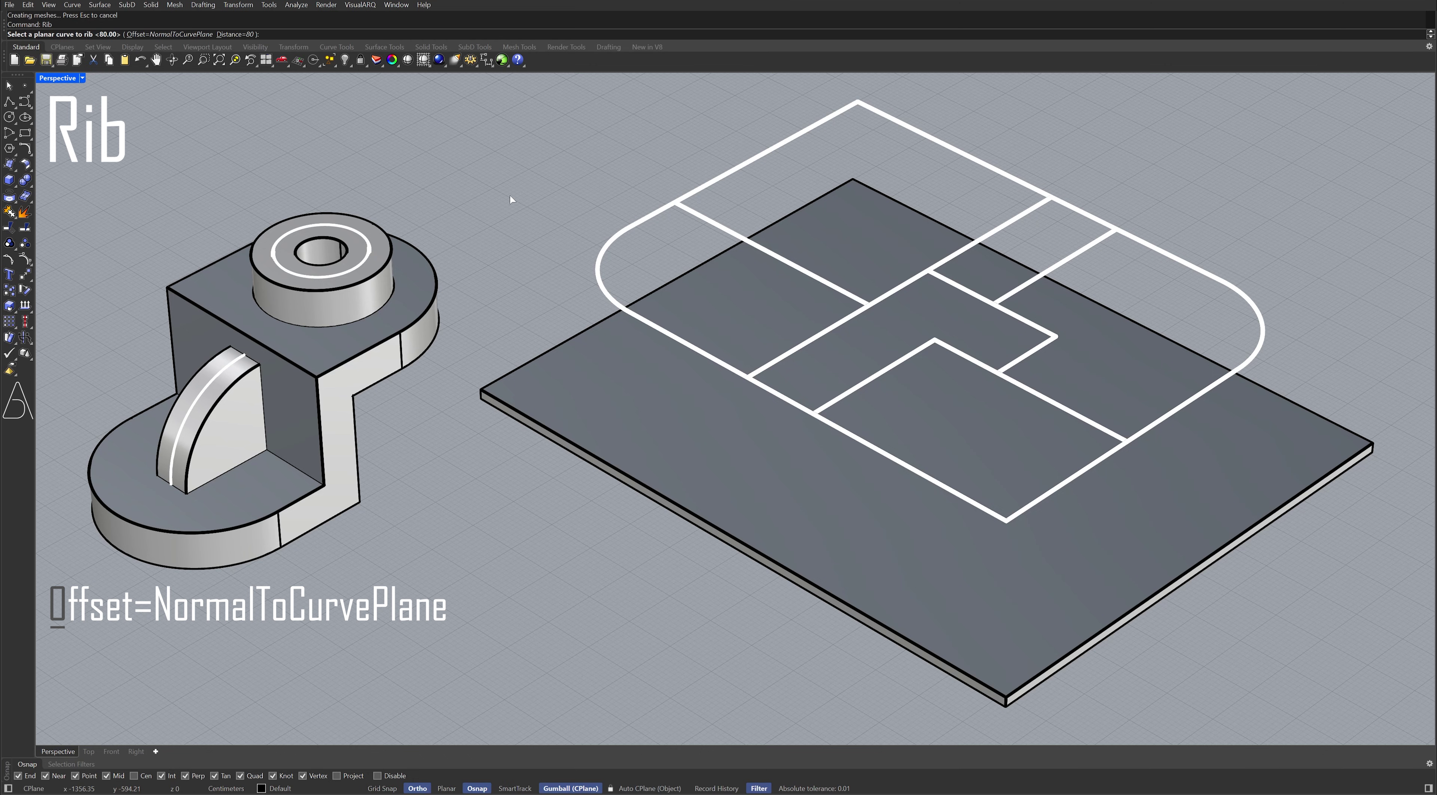
# - Raise 30-thick InCurvePlane rib walls from the floor-plan curves onto the base plate
pyautogui.write('o')
pyautogui.press('Return')
pyautogui.write('30')
pyautogui.press('Return')
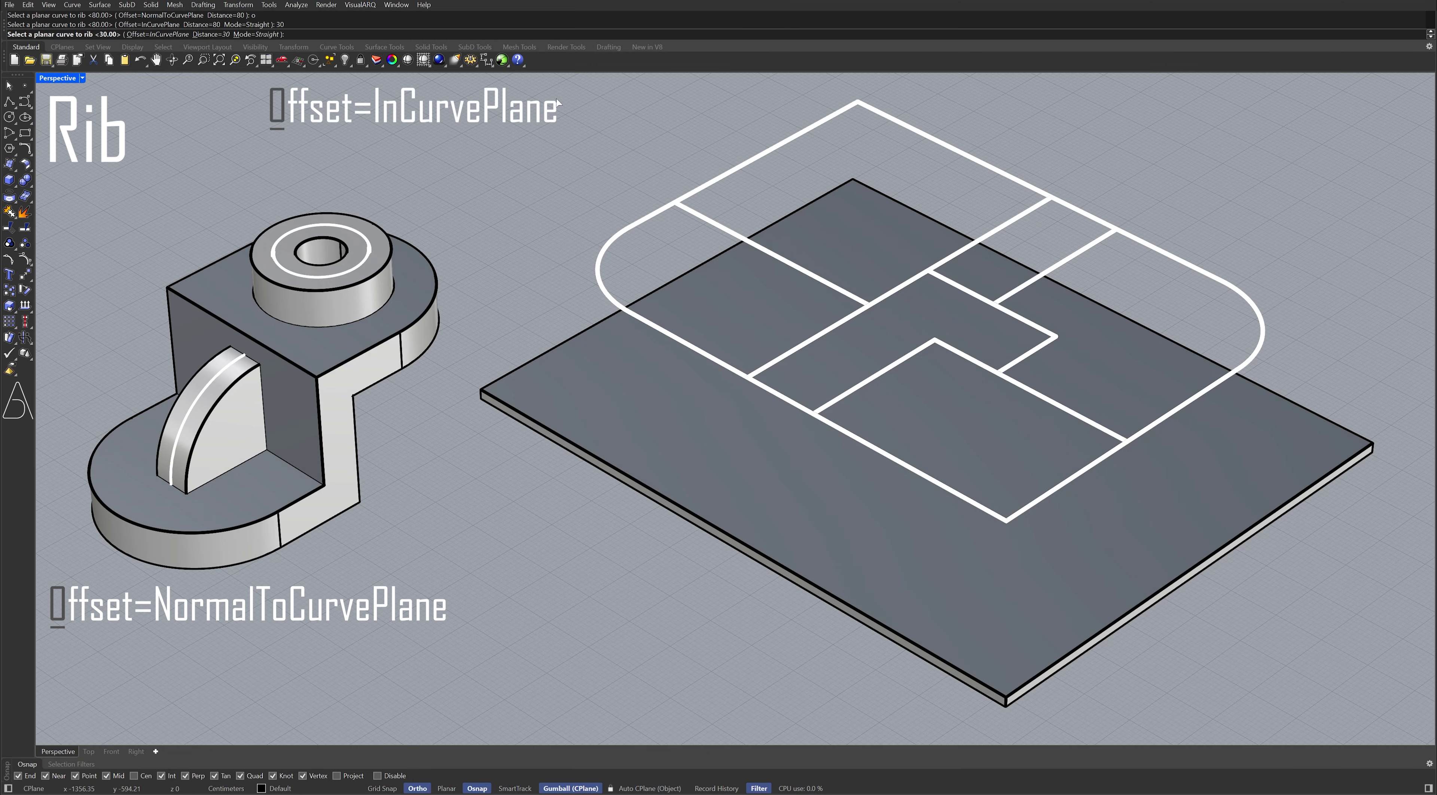
pyautogui.moveTo(577, 101); pyautogui.dragTo(1294, 545)
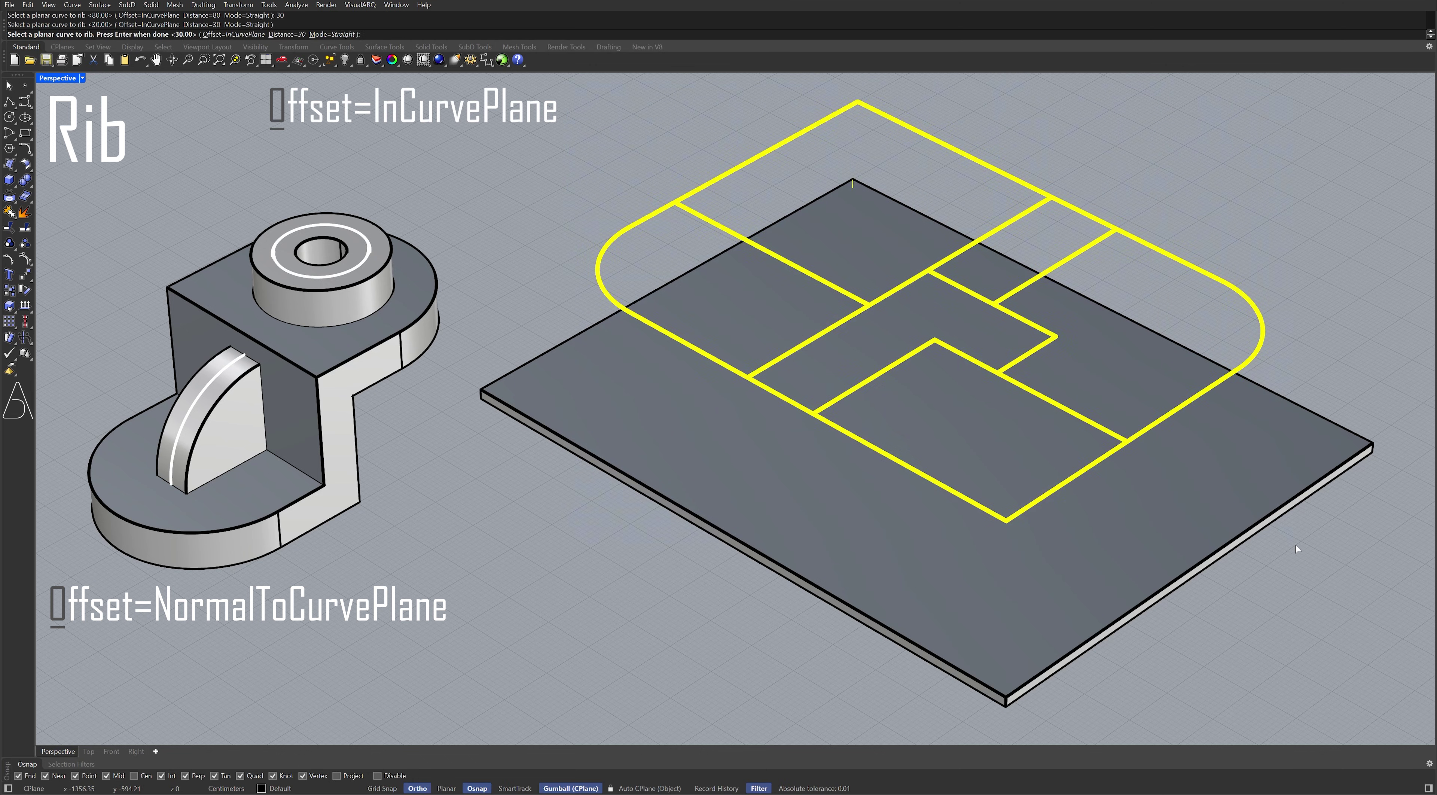
pyautogui.press('Return')
pyautogui.click(916, 573)
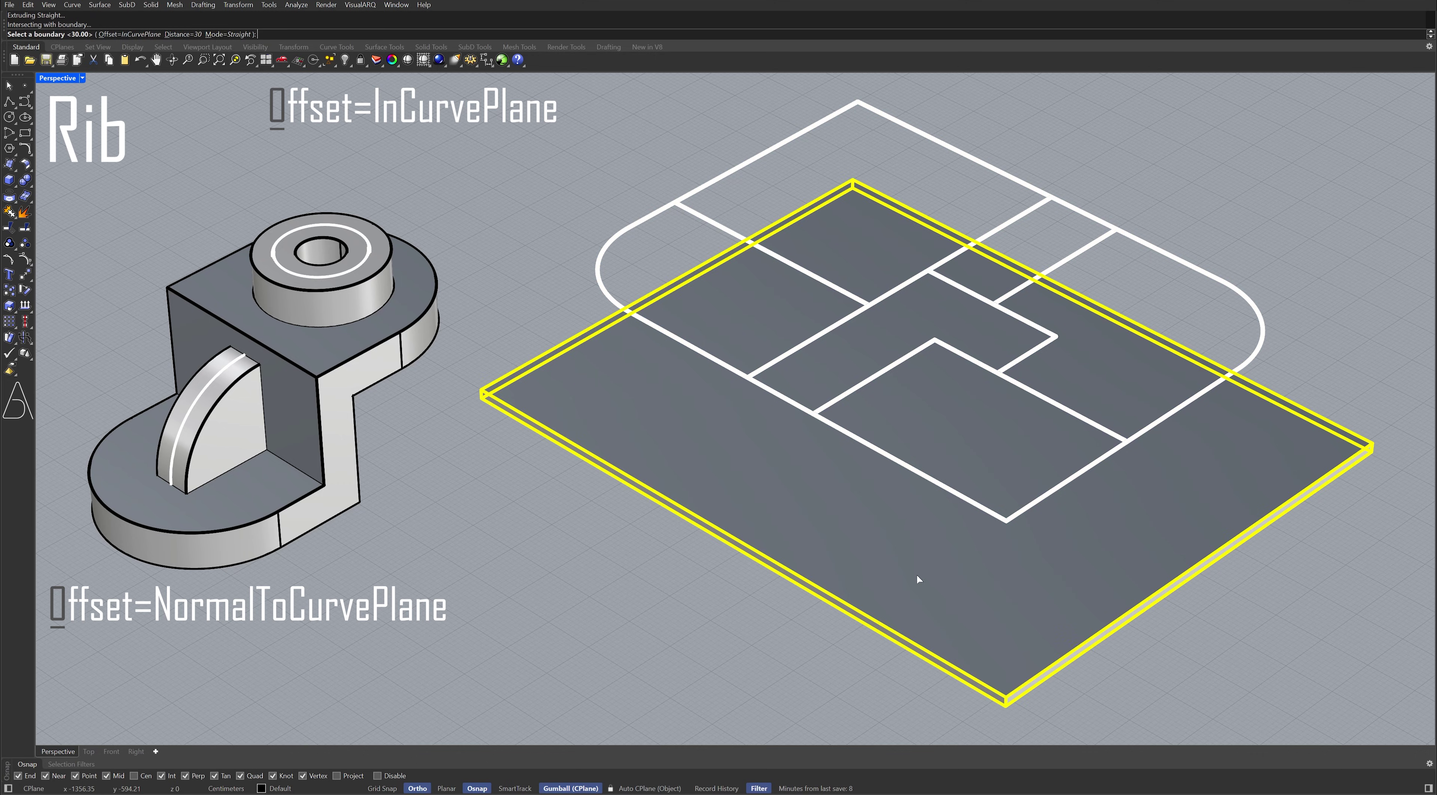
pyautogui.scroll(8, 1010, 293)
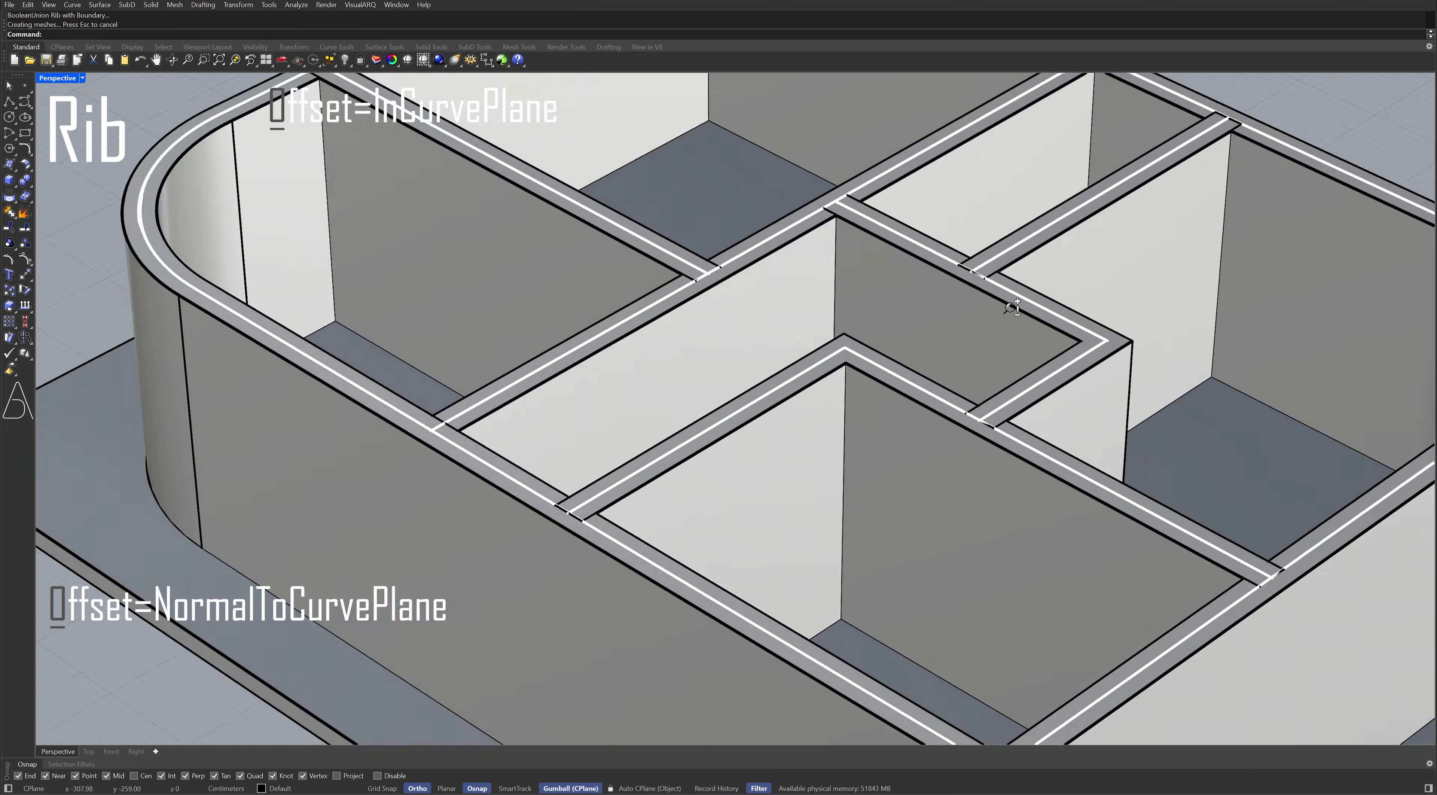
# - Merge all coplanar wall faces and hide the leftover plan curves
pyautogui.hotkey('ctrl', 'a')
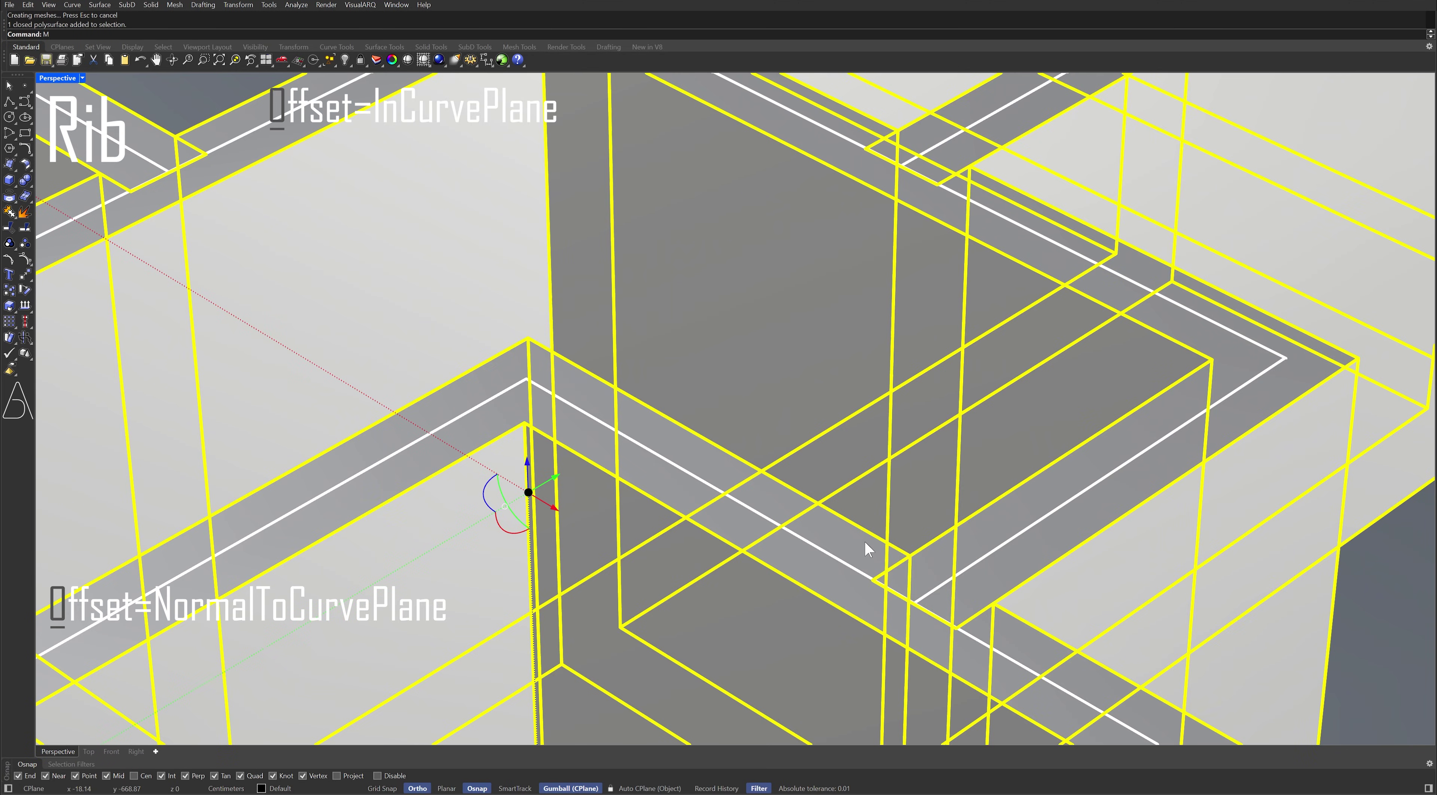
pyautogui.write('MergeAllCoplanarFaces')
pyautogui.press('Return')
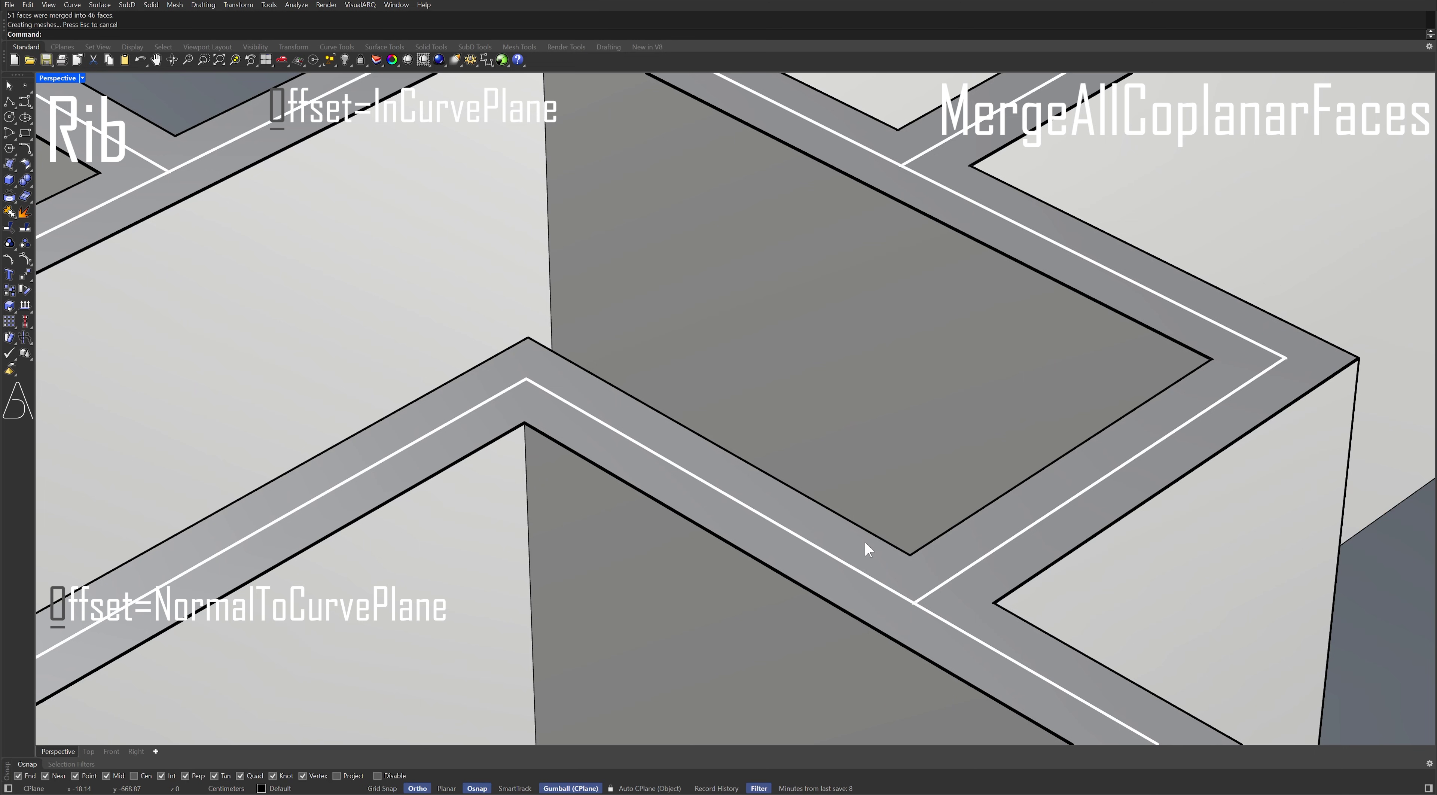
pyautogui.hotkey('ctrl', 'h')
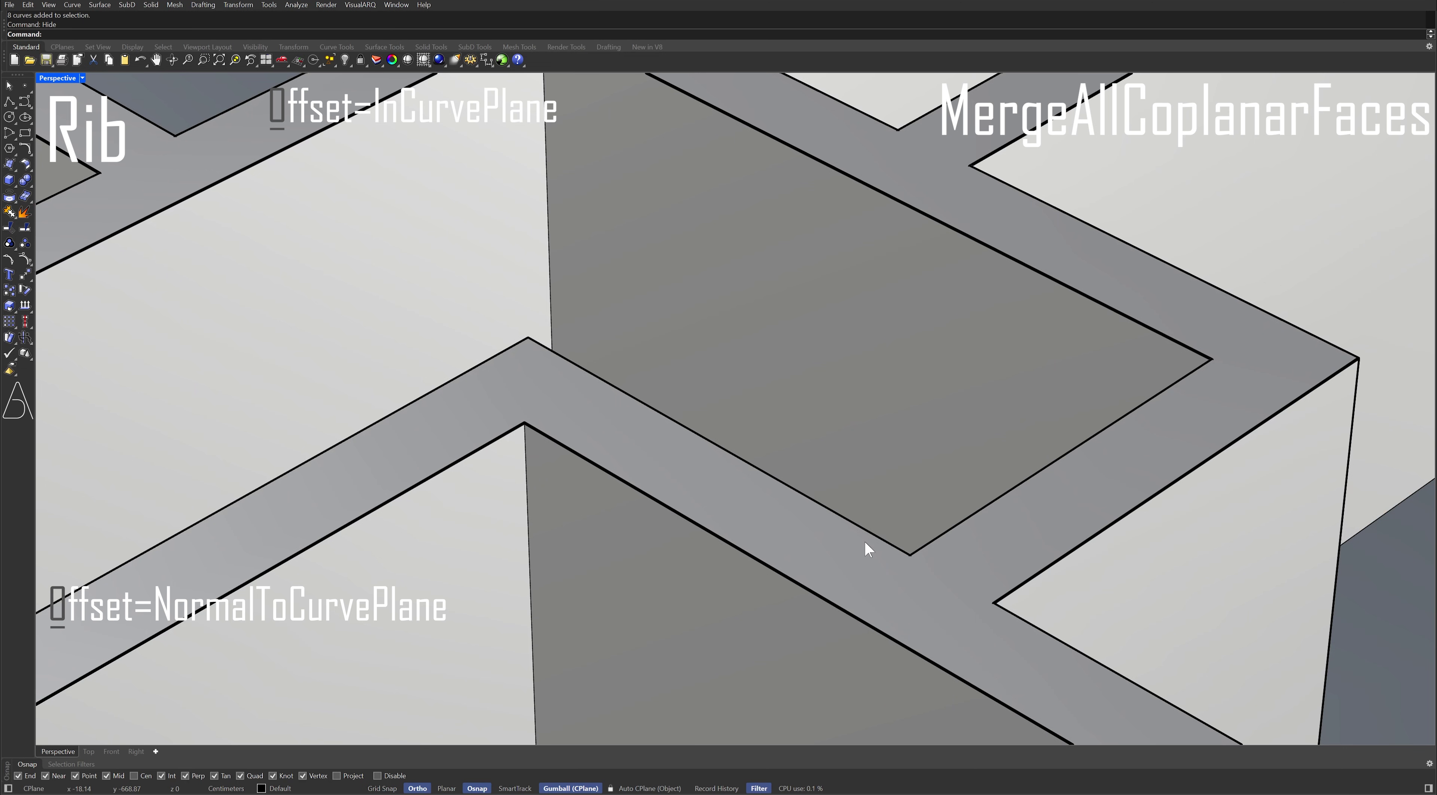
pyautogui.scroll(-10, 865, 540)
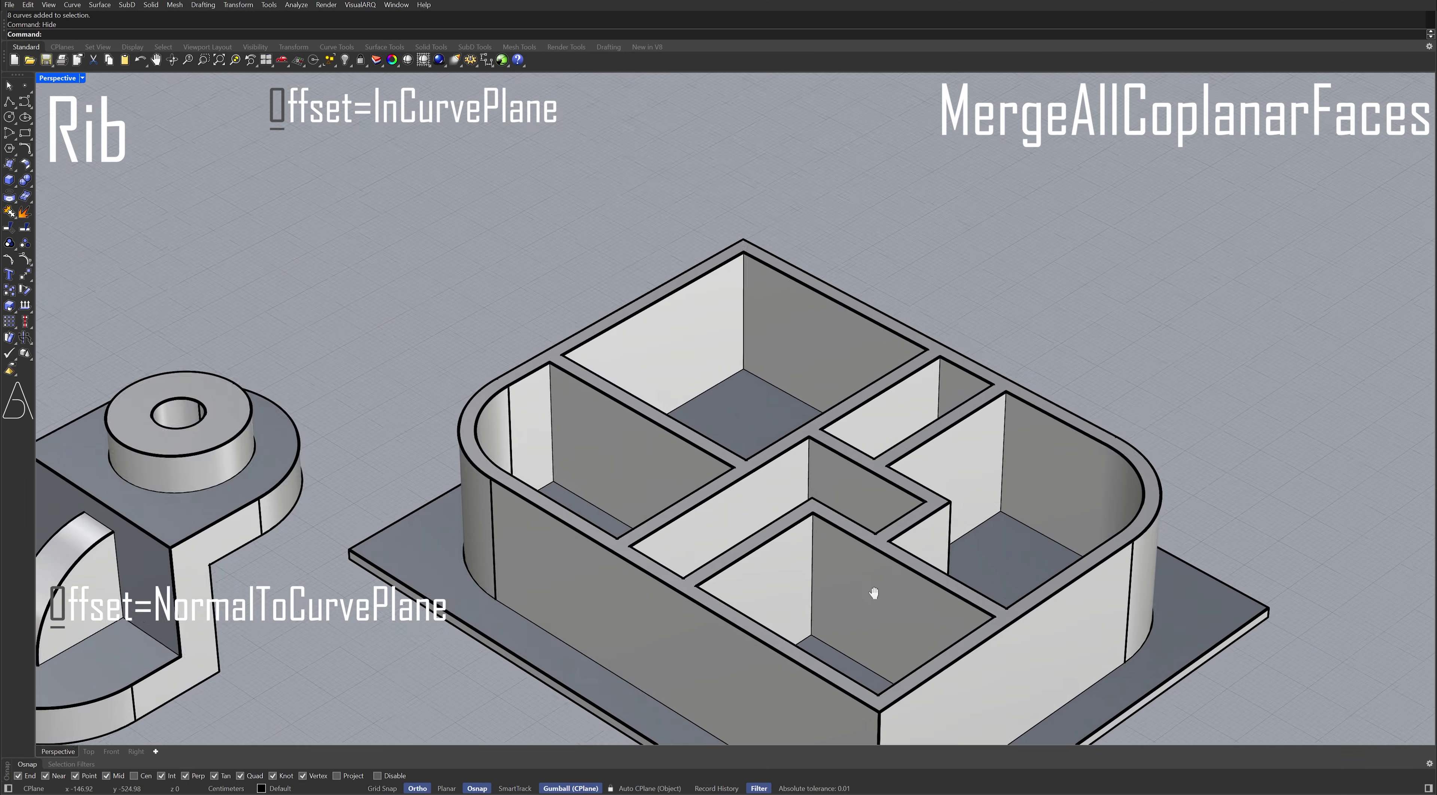
pyautogui.keyDown('shift'); pyautogui.moveTo(873, 593); pyautogui.dragTo(988, 434, button='right'); pyautogui.keyUp('shift')
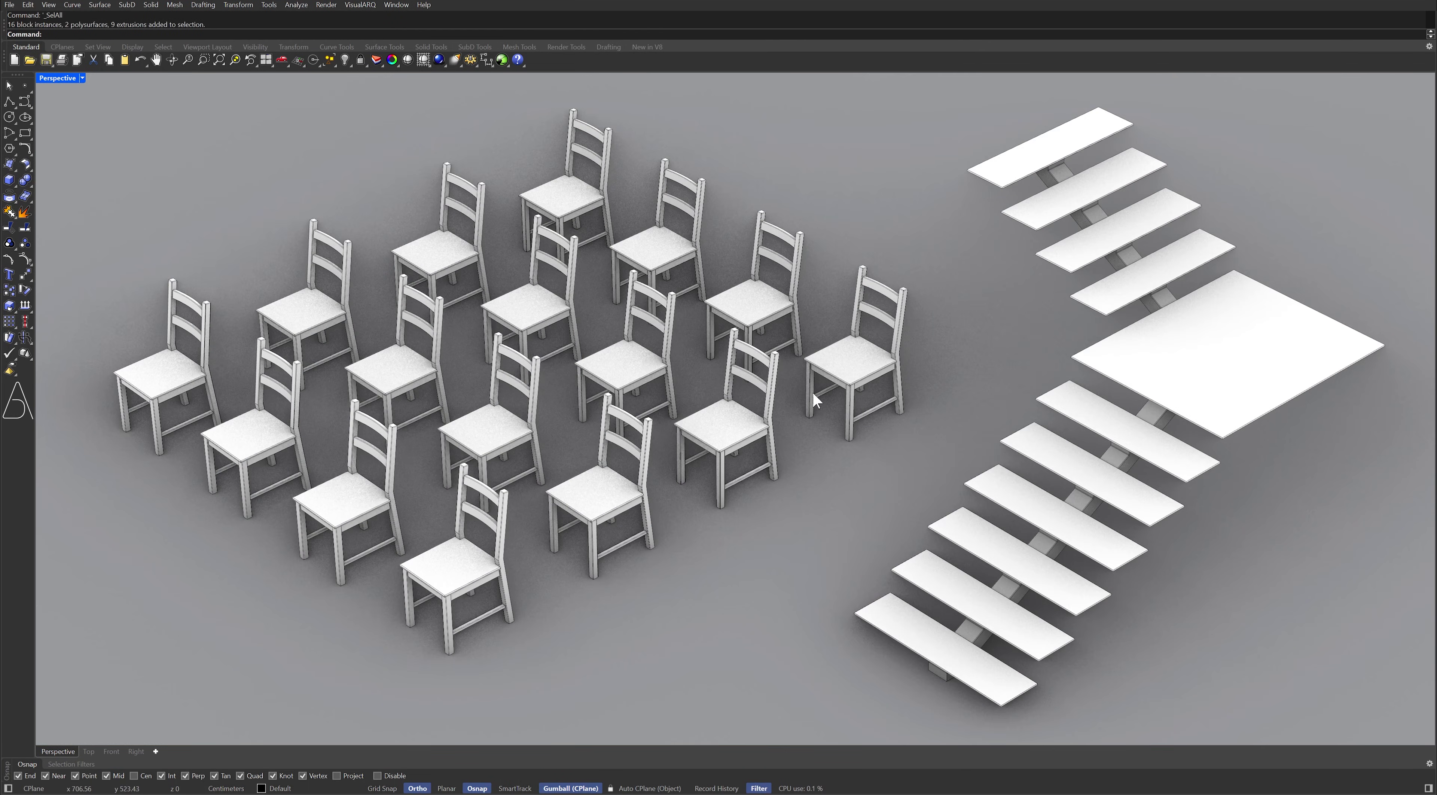
# - Rotate all 16 chairs 90° about Z individually with BoxEdit, then move the panel aside
pyautogui.write('BoxEdit')
pyautogui.press('Return')
pyautogui.moveTo(872, 165); pyautogui.dragTo(167, 520)
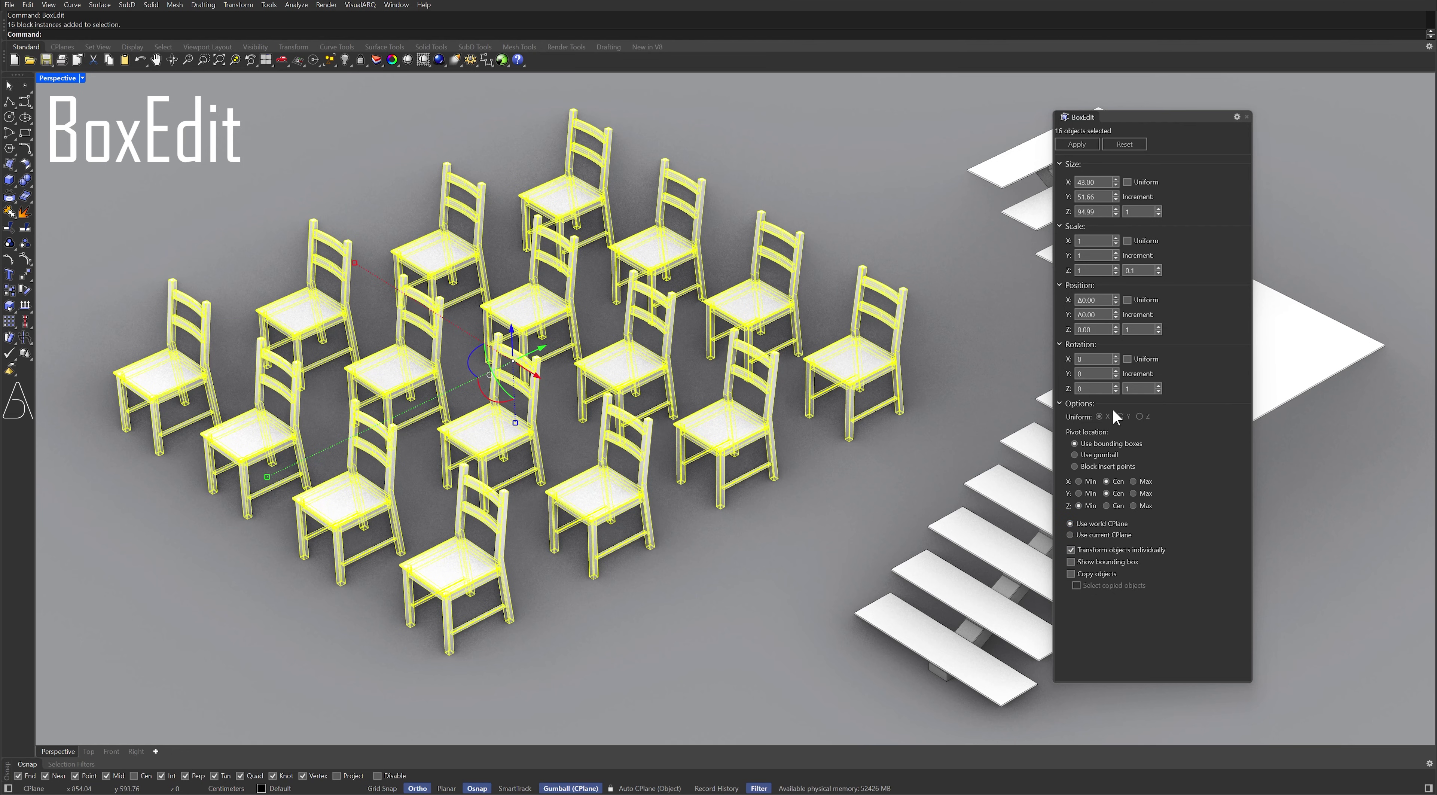
pyautogui.moveTo(1112, 389); pyautogui.dragTo(1120, 286)
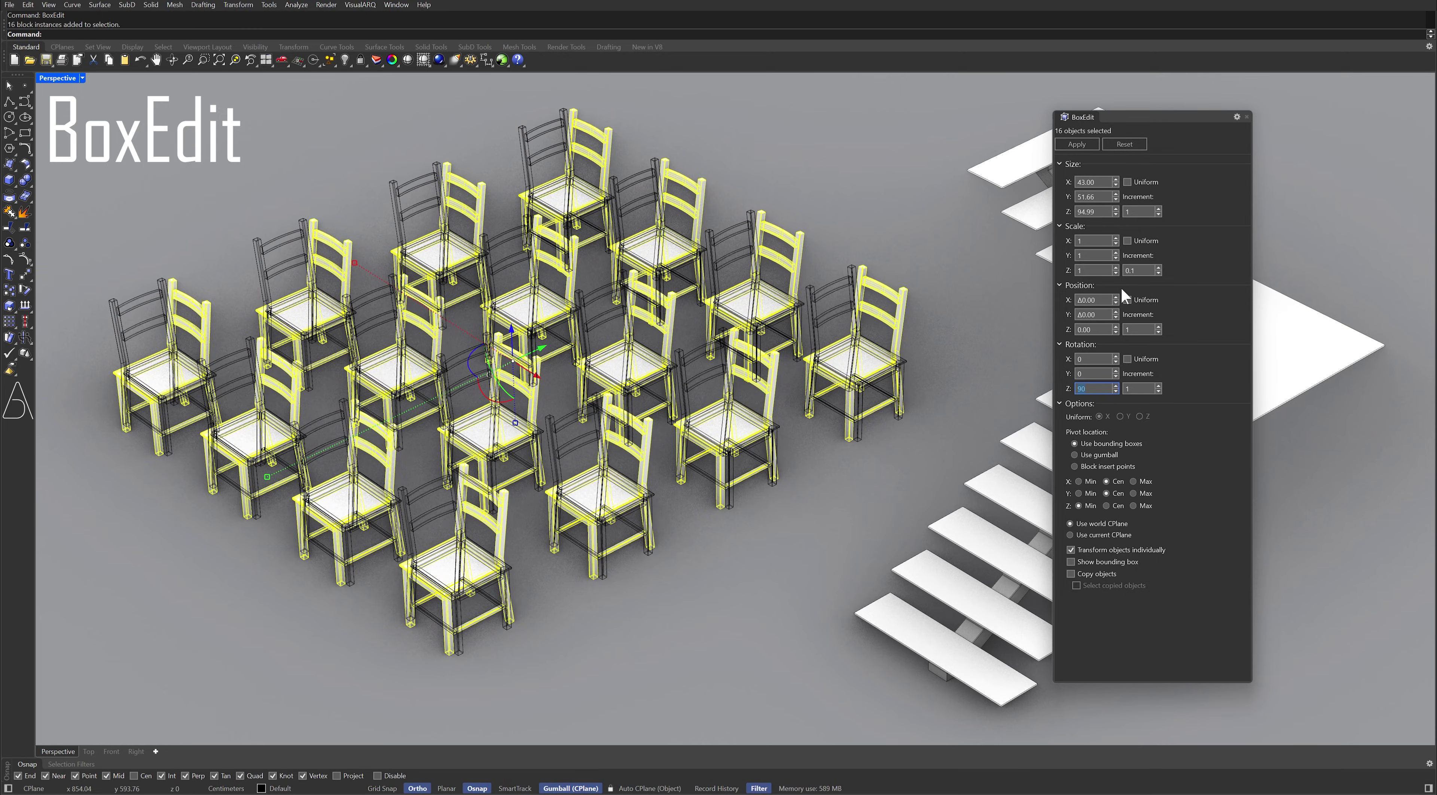
pyautogui.click(1092, 143)
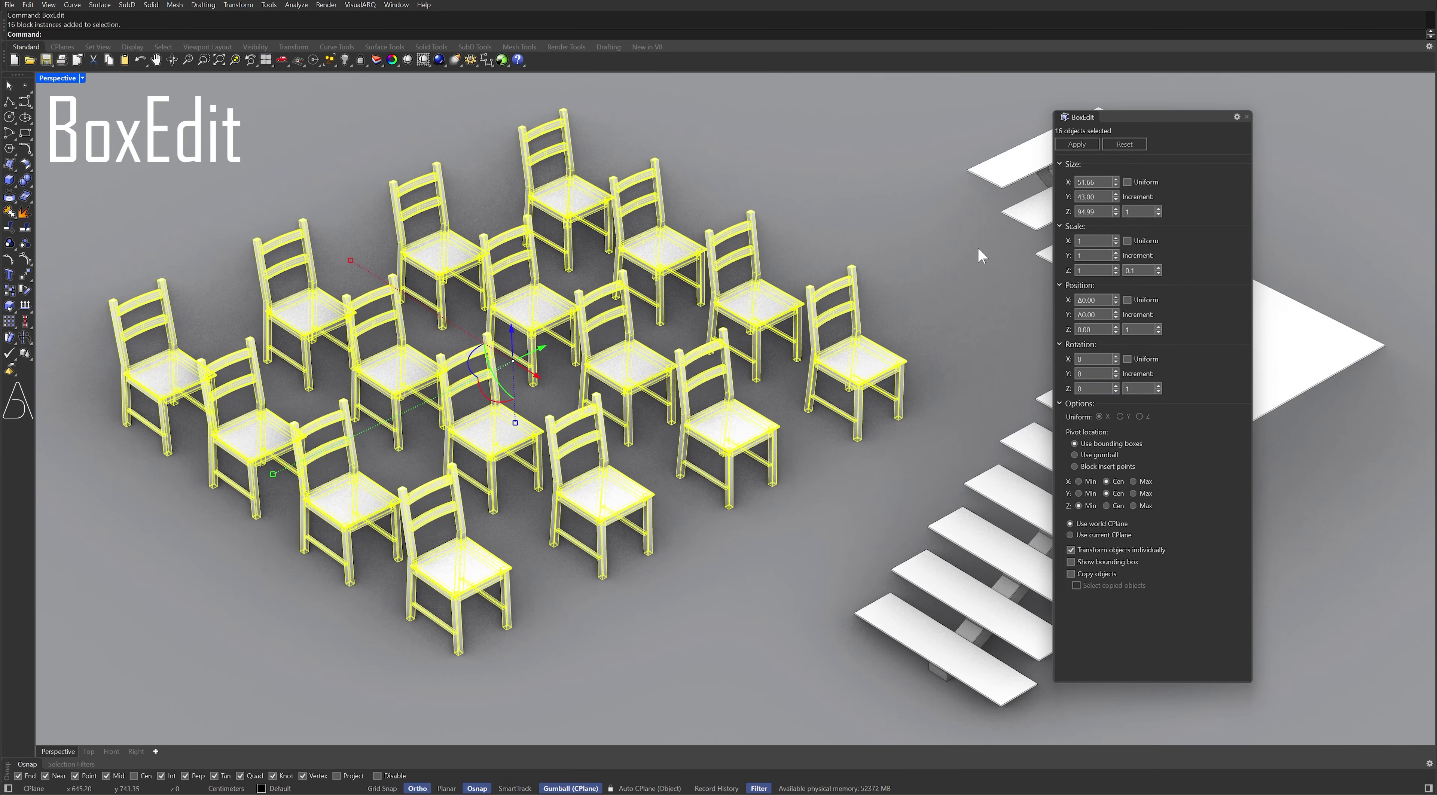
pyautogui.moveTo(1177, 117); pyautogui.dragTo(676, 127)
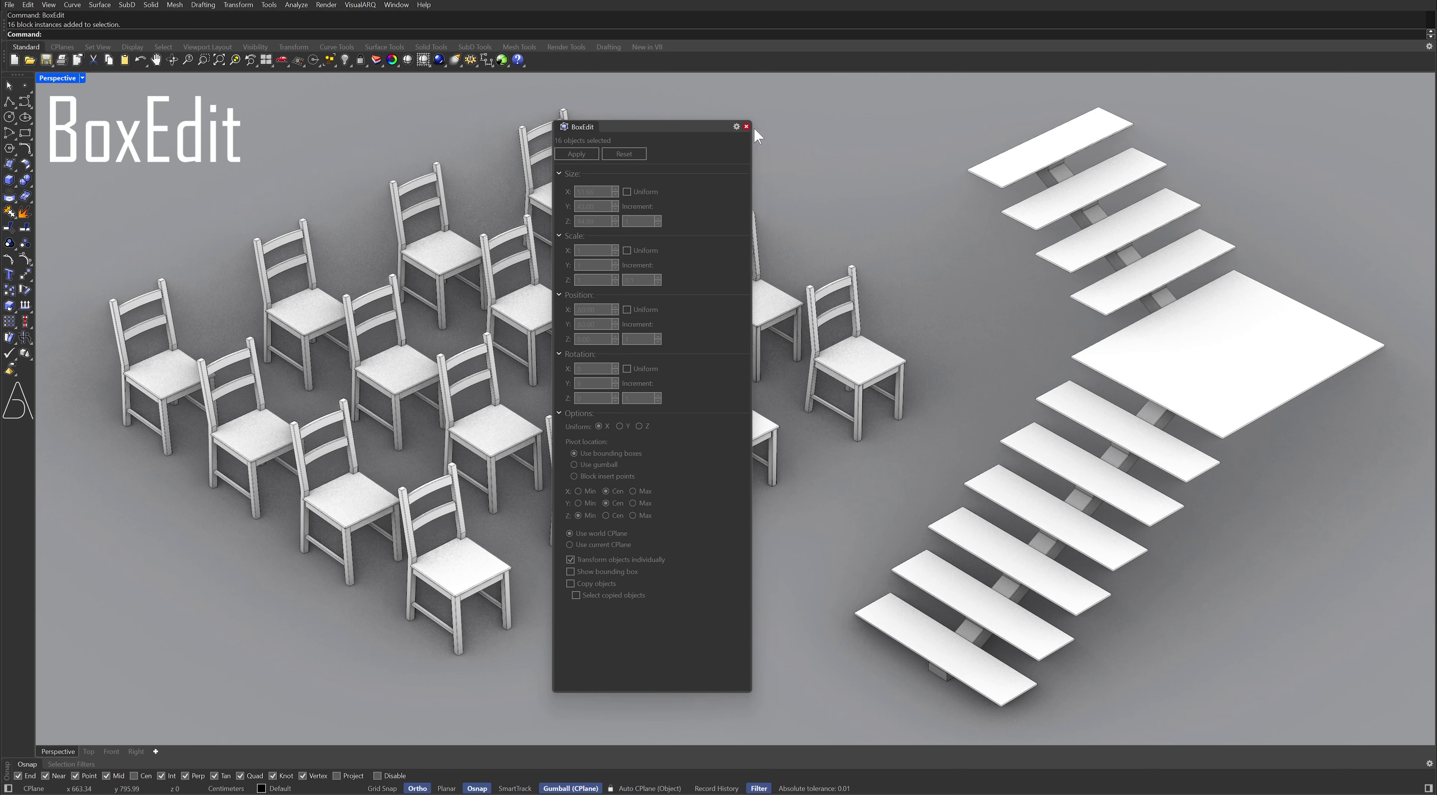
# - Thicken the 11 stair slabs and landing to 6 in BoxEdit, then close the panel
pyautogui.moveTo(1217, 124); pyautogui.dragTo(920, 635)
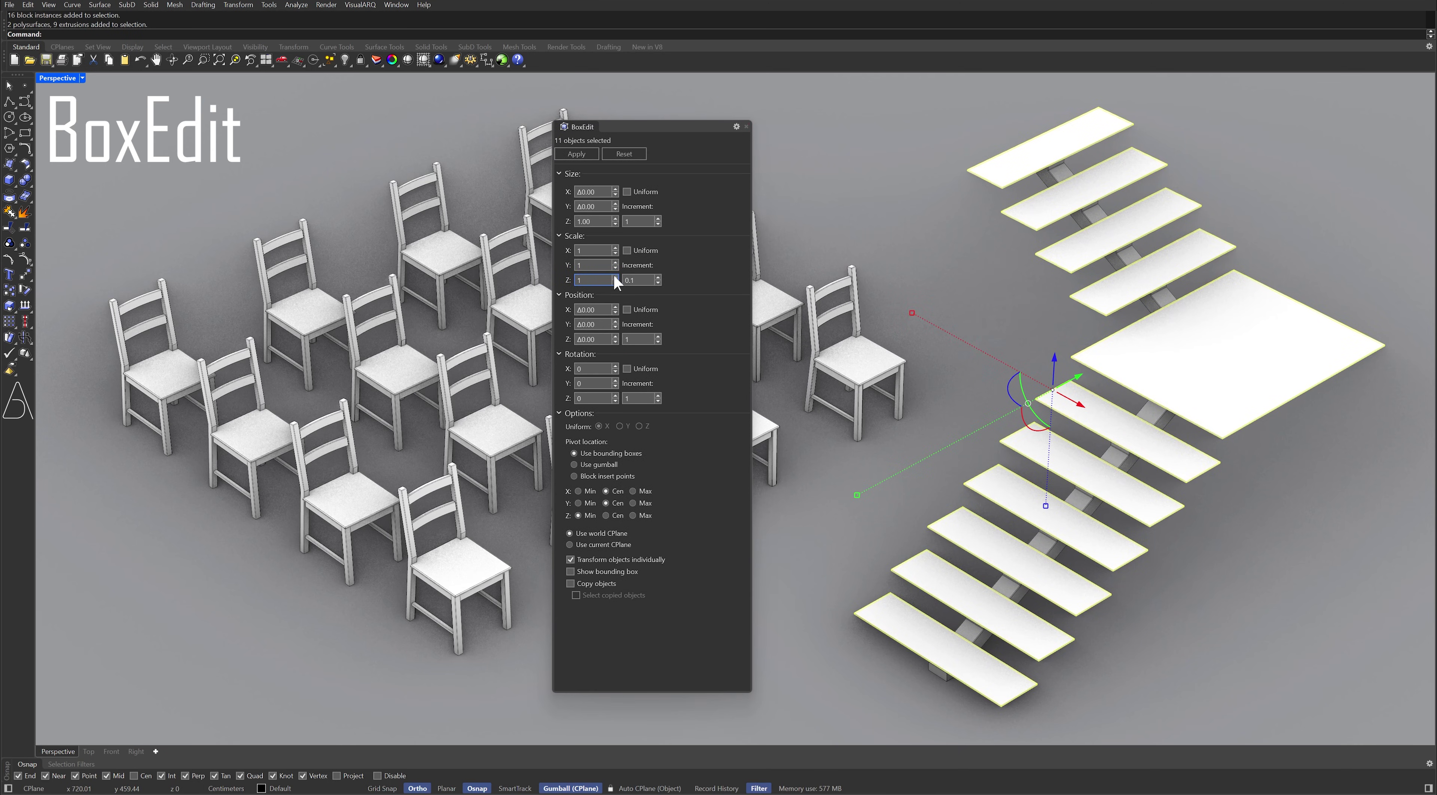
pyautogui.moveTo(615, 279); pyautogui.dragTo(612, 213)
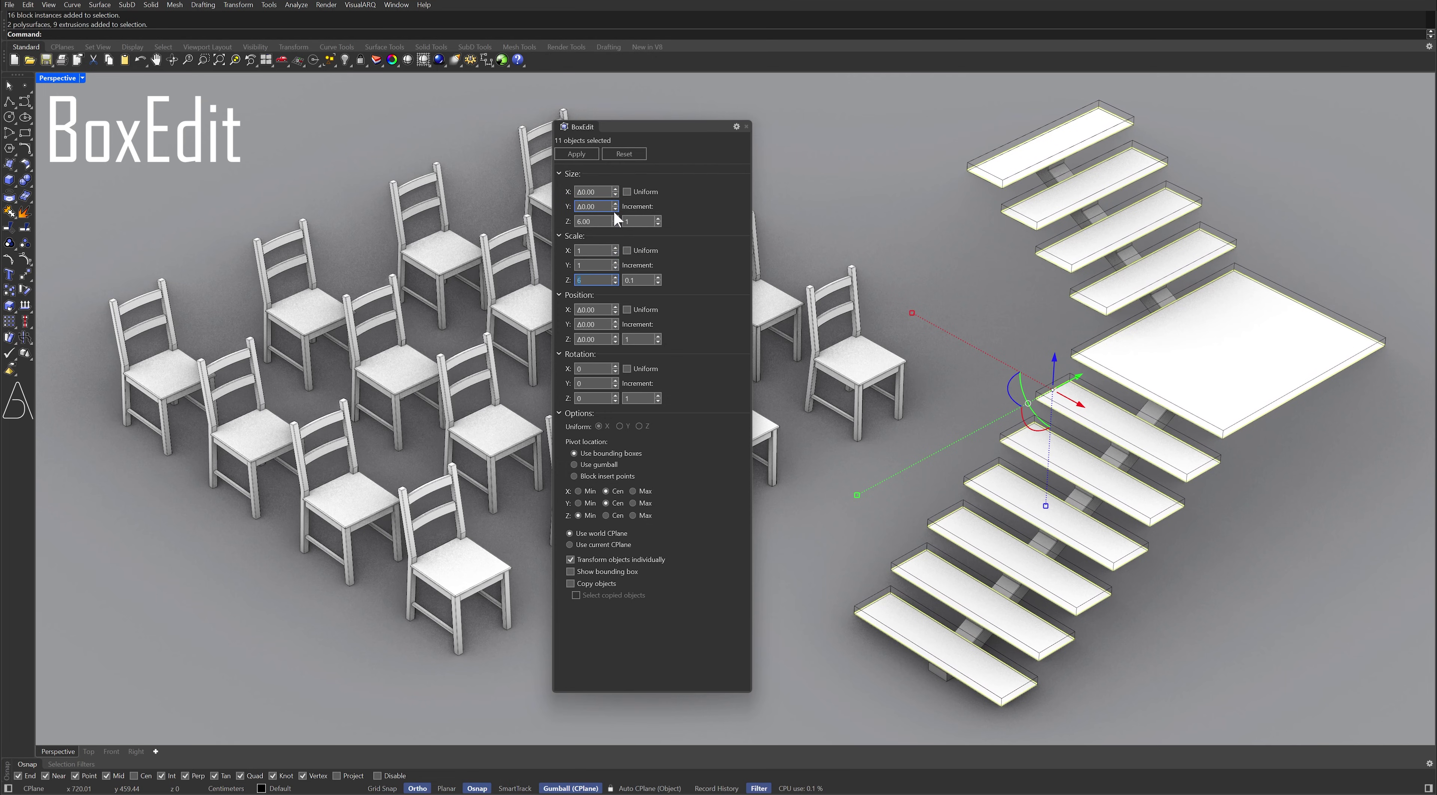
pyautogui.click(592, 156)
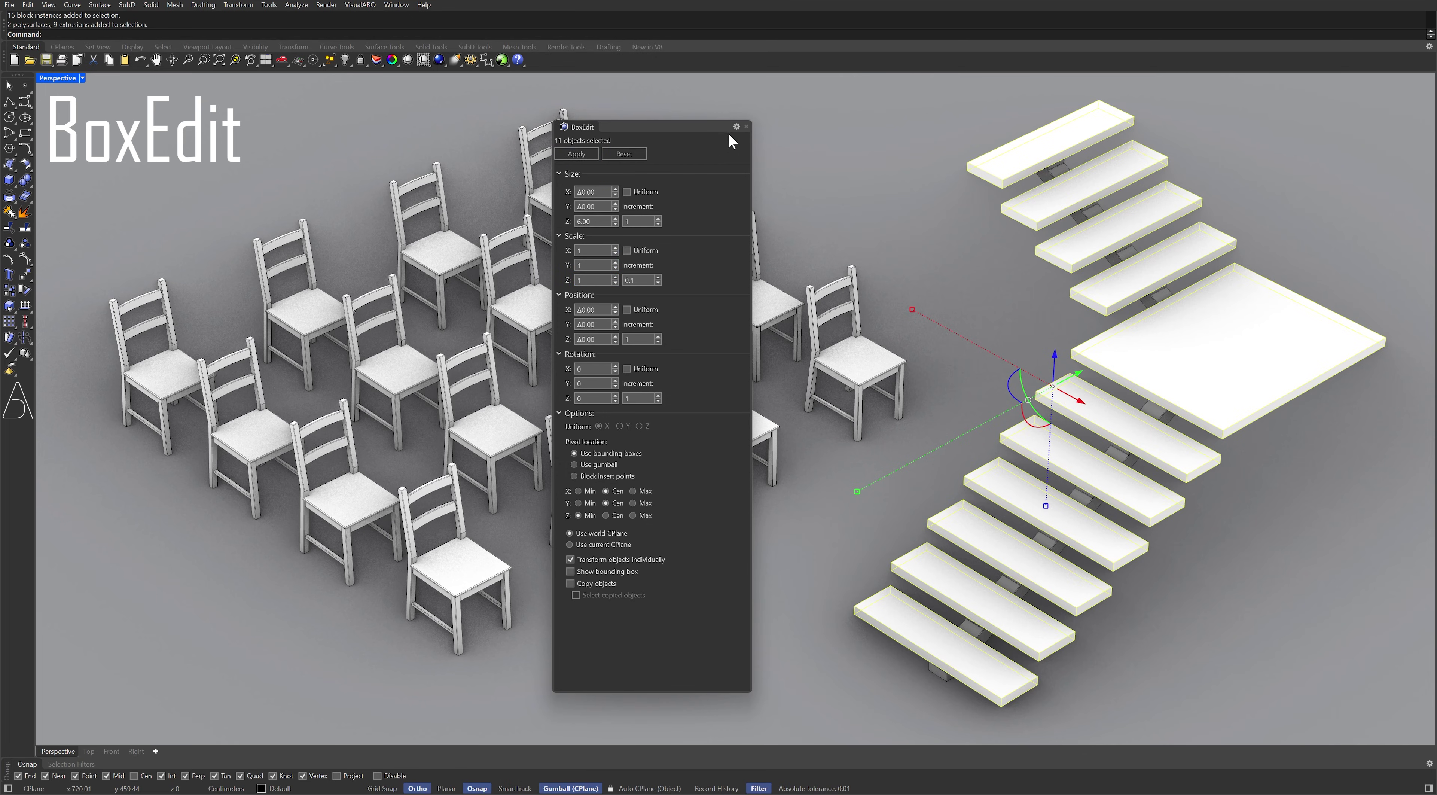
pyautogui.click(746, 128)
# - Measure the ellipse's length with Length: 1256.64 cm
pyautogui.click(808, 221)
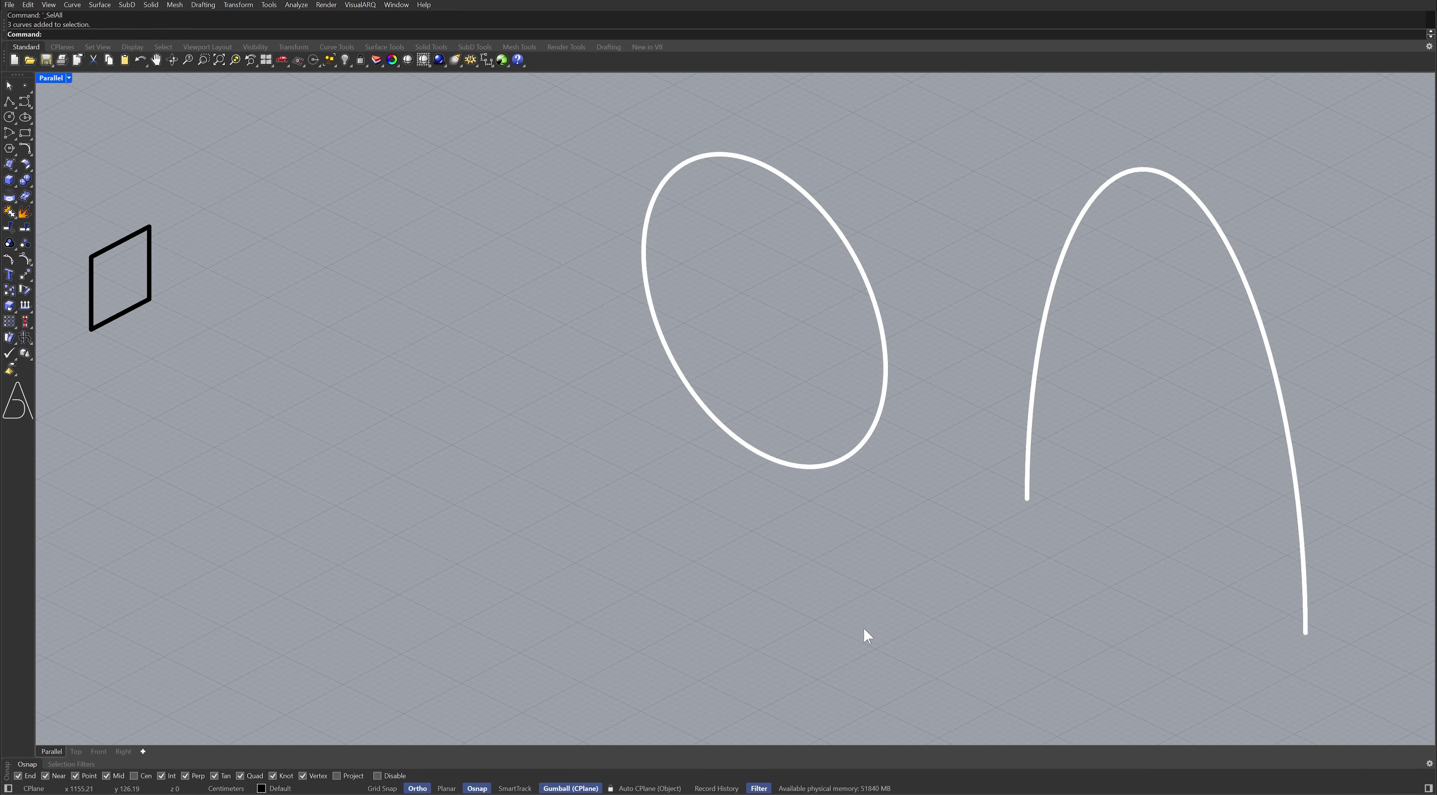
pyautogui.write('Length')
pyautogui.press('Return')
pyautogui.click(655, 324)
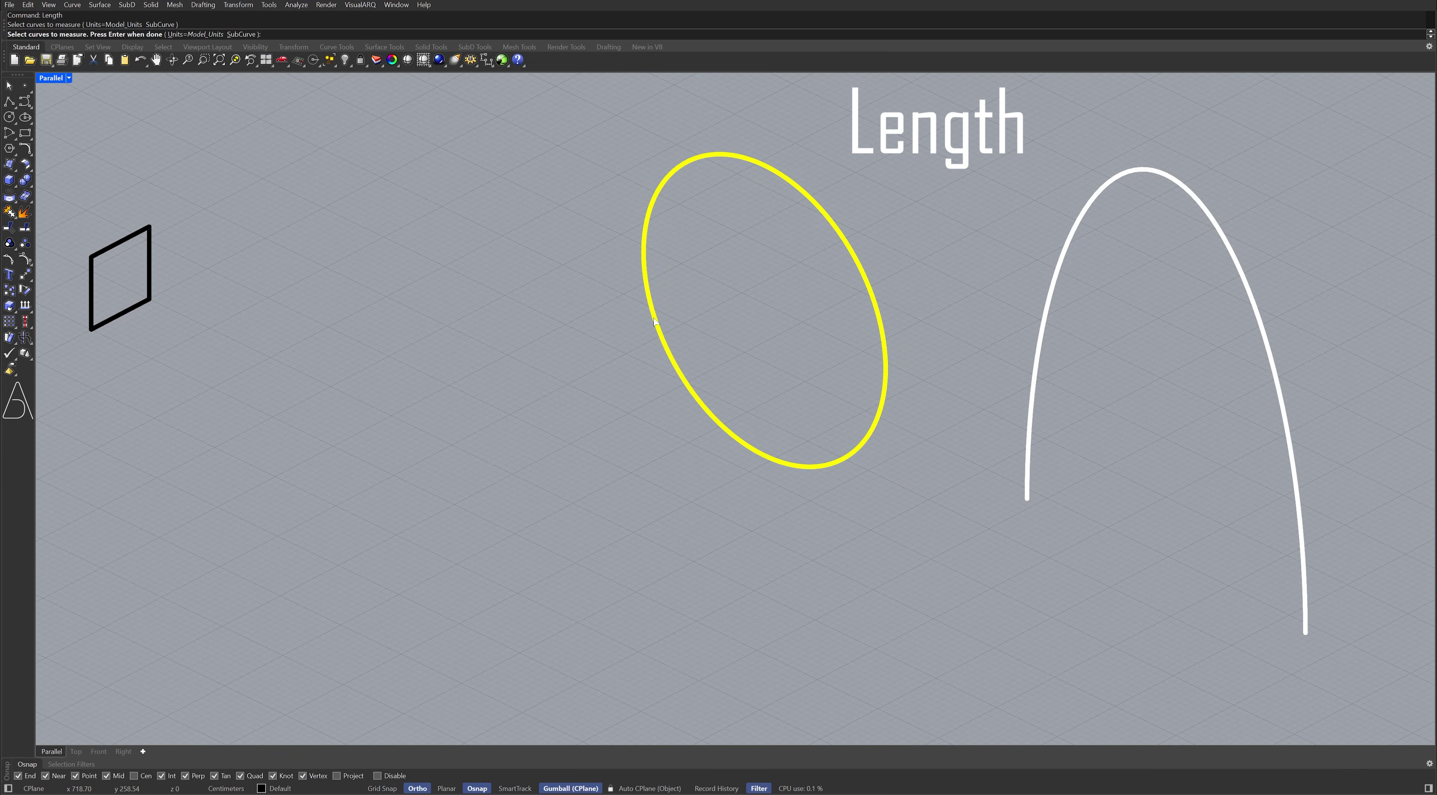
pyautogui.press('Return')
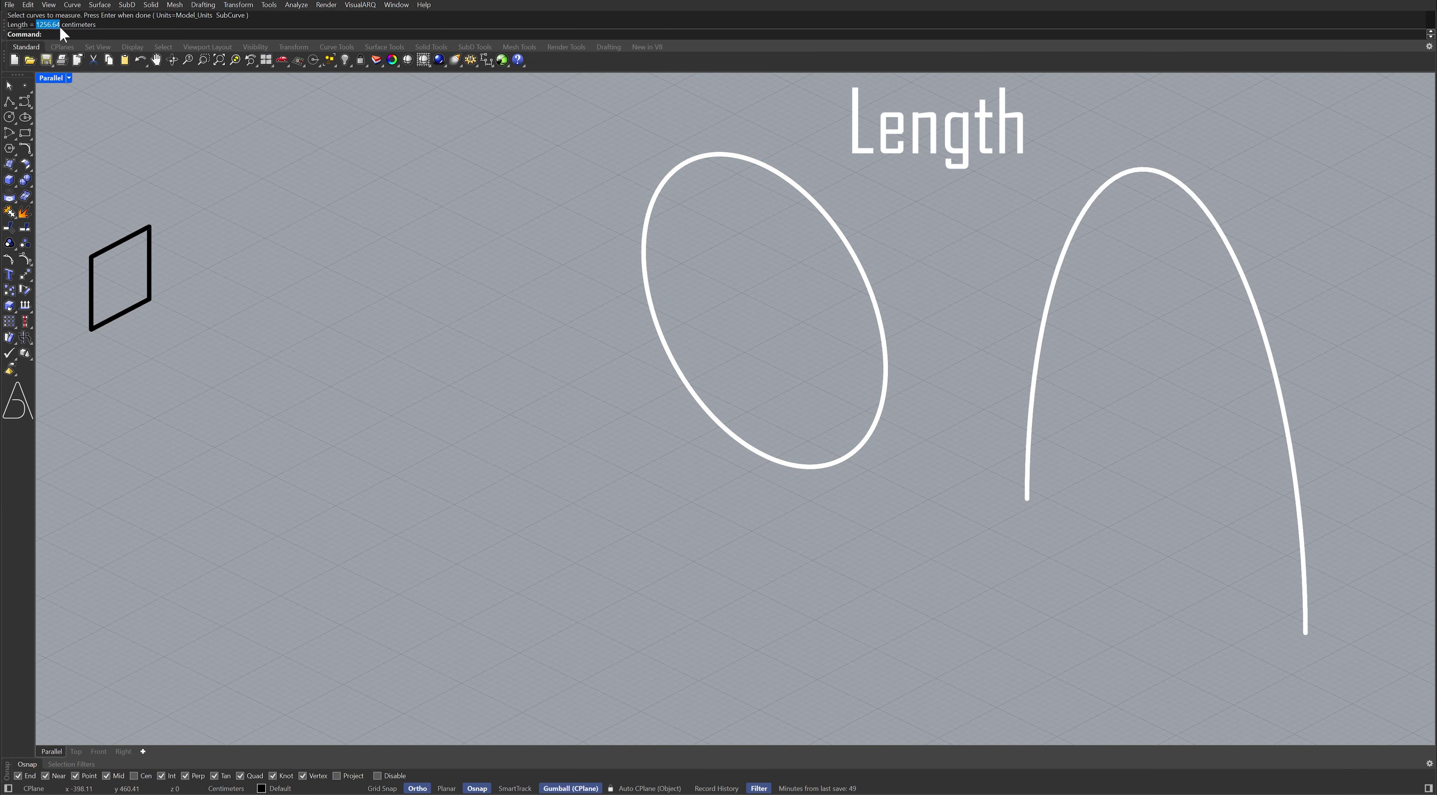
pyautogui.click(184, 209)
# - Extrude the rectangle by the pasted distance 1256.64 into a long box
pyautogui.write('ExtrudeCrv')
pyautogui.press('Return')
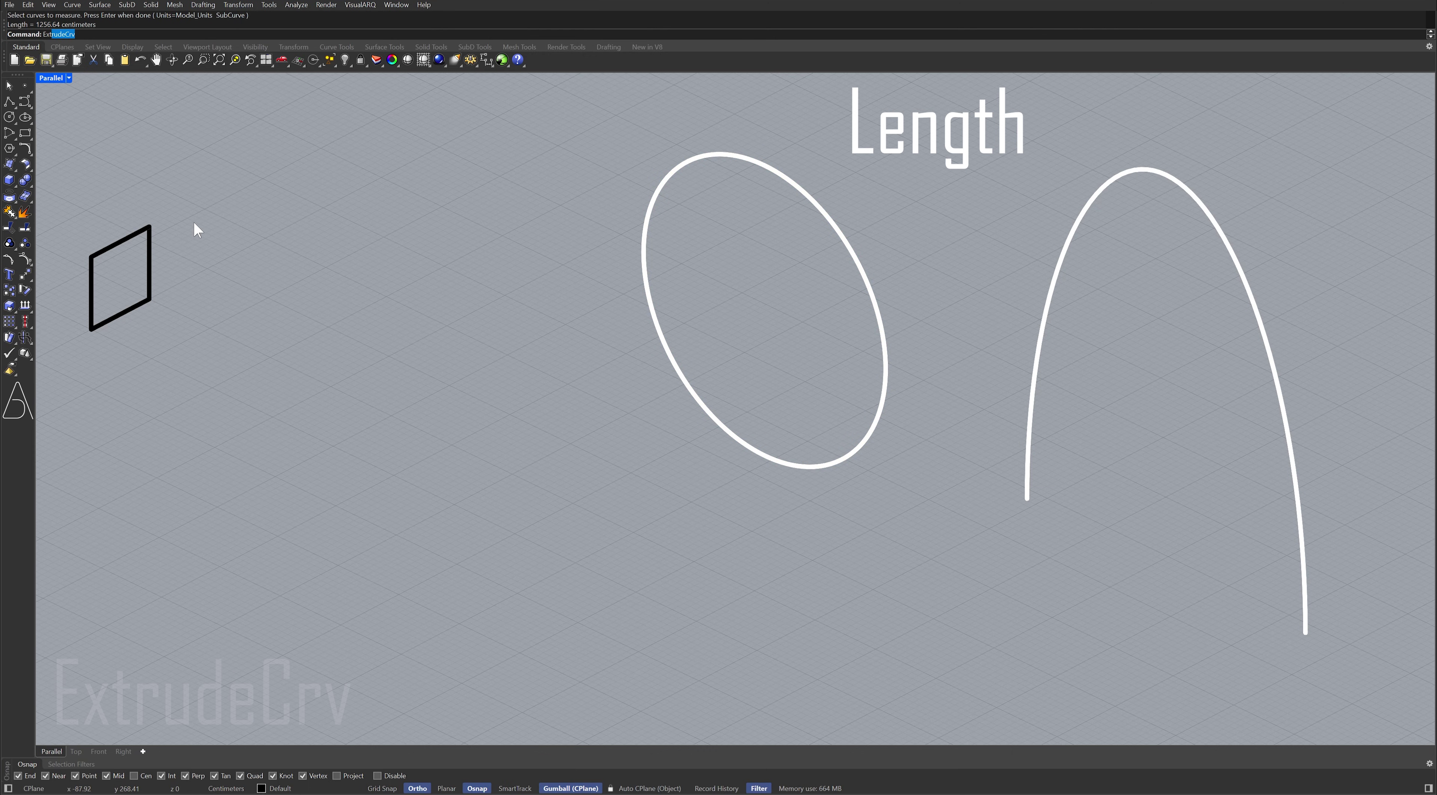
pyautogui.click(140, 231)
pyautogui.press('Return')
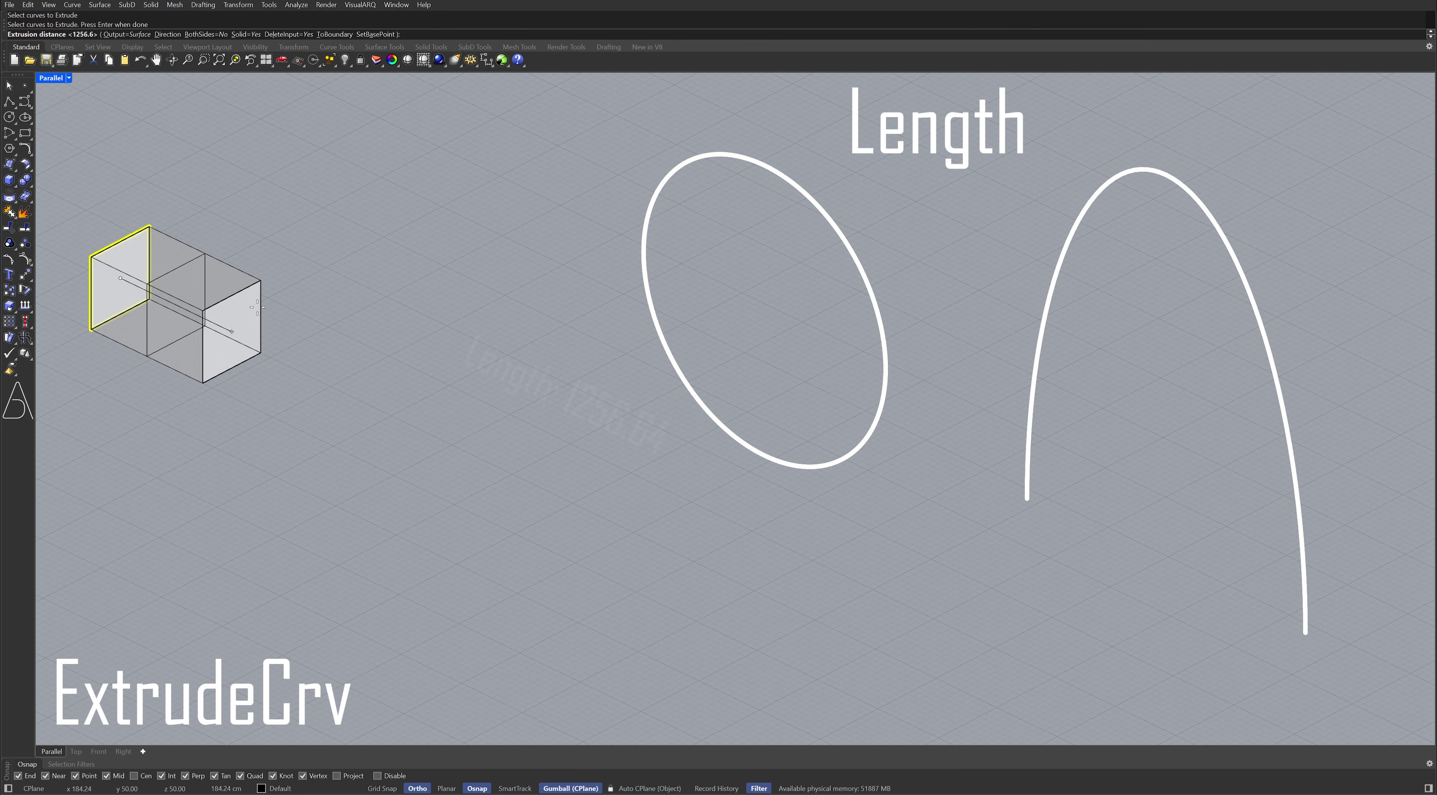
pyautogui.write('1256.64')
pyautogui.press('Return')
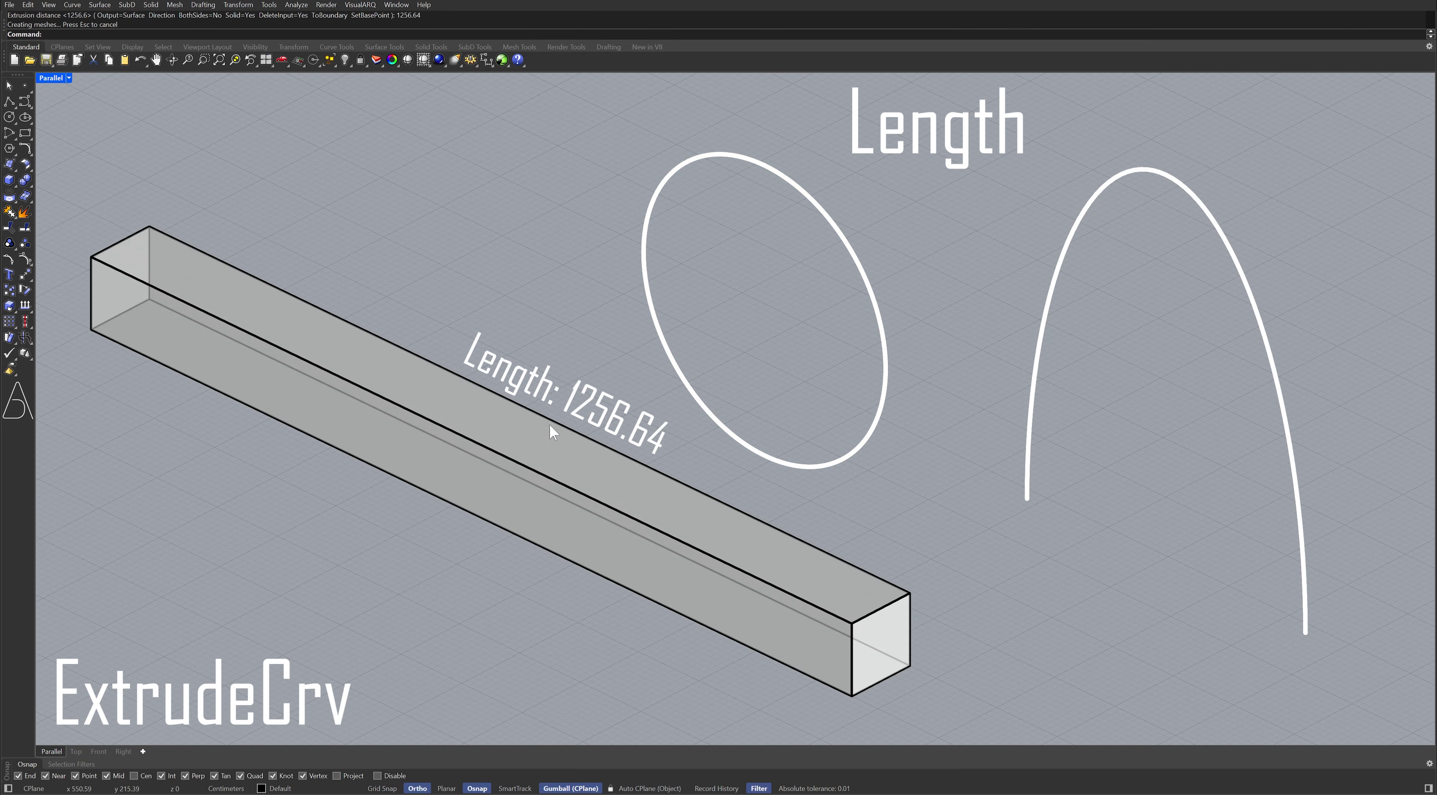
# - Create a centre line through the long box with TweenCurves between two opposite edges
pyautogui.write('TweenCurves')
pyautogui.press('Return')
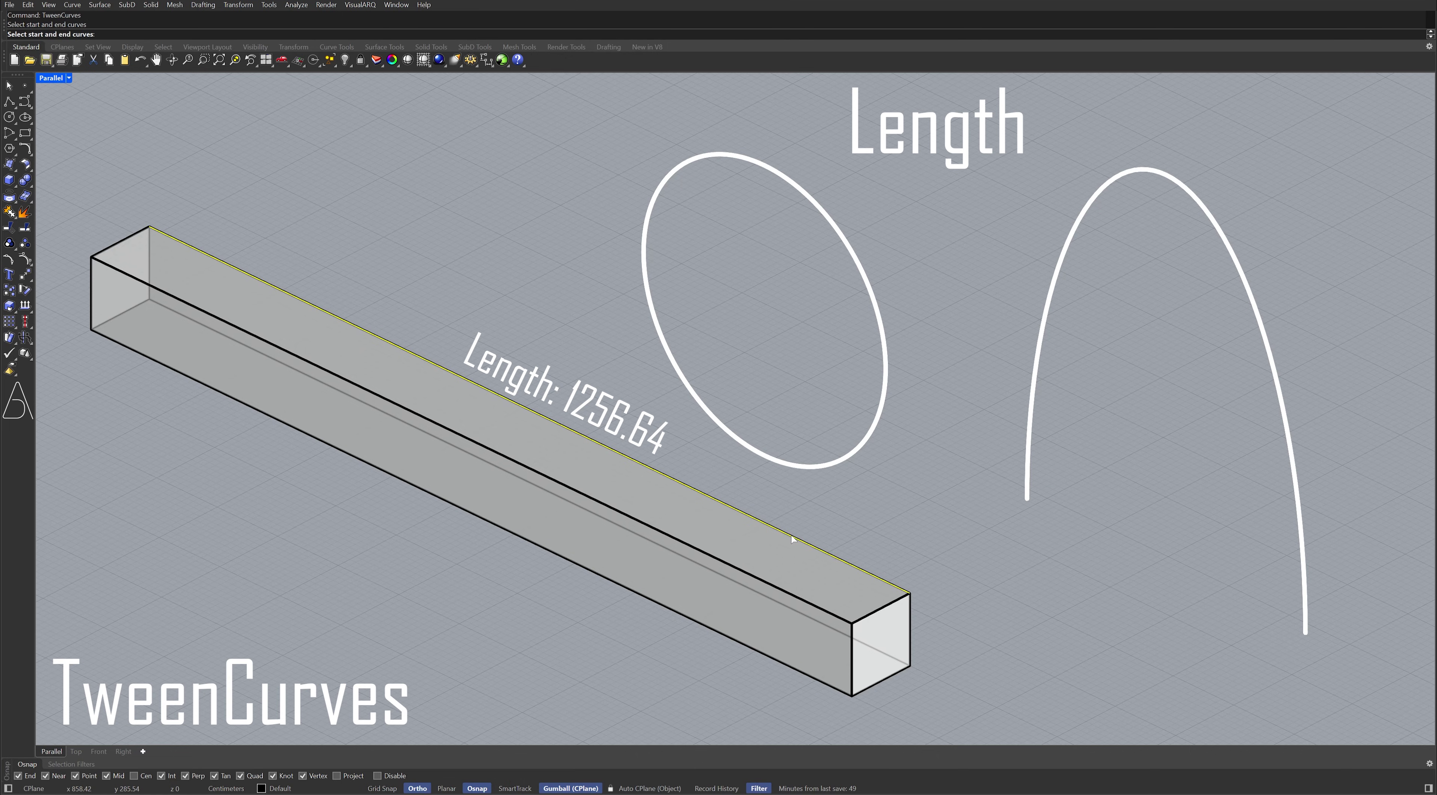
pyautogui.click(735, 614)
pyautogui.click(725, 631)
pyautogui.press('Return')
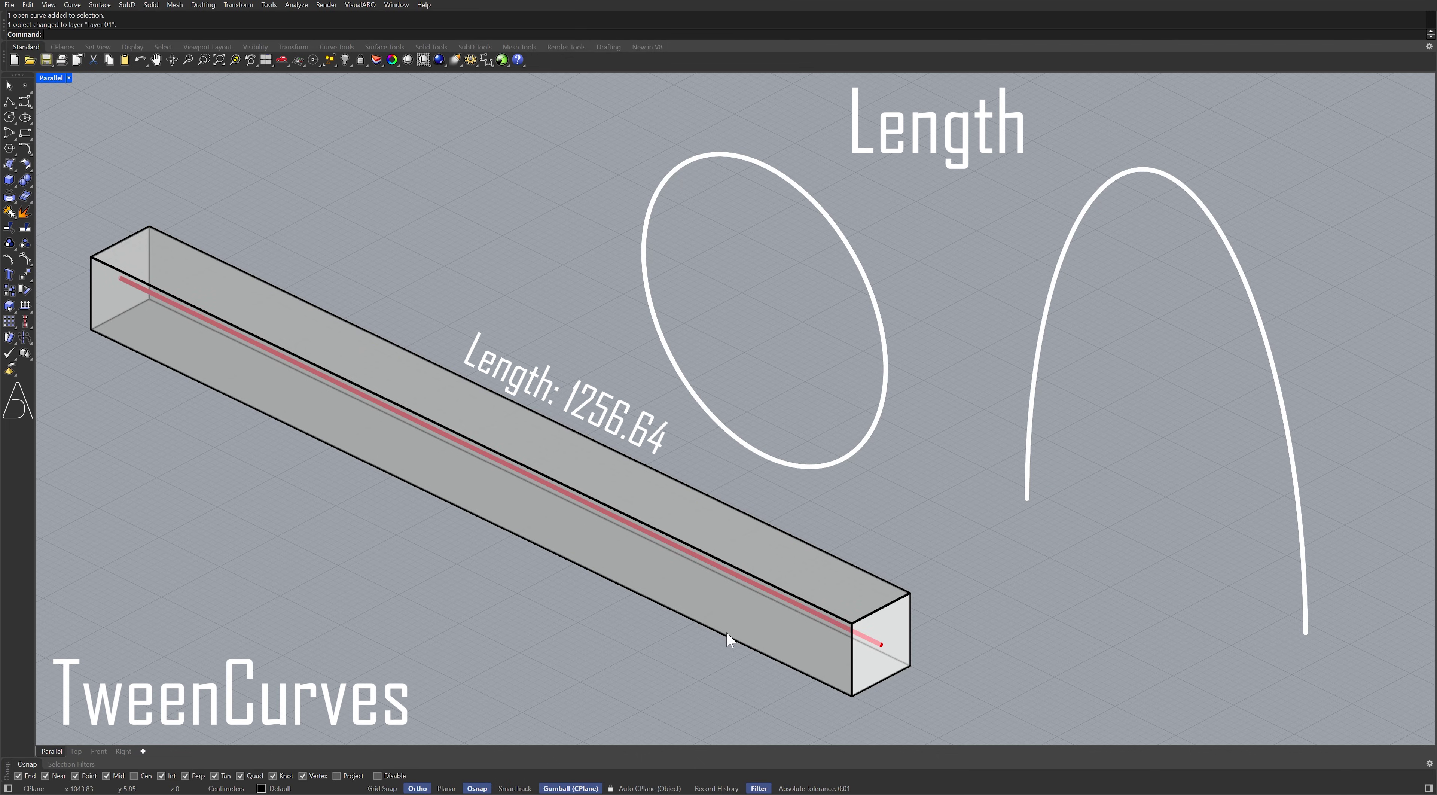
# - Flow the box with history from the centre line onto the ellipse to form a ring
pyautogui.write('#Flow')
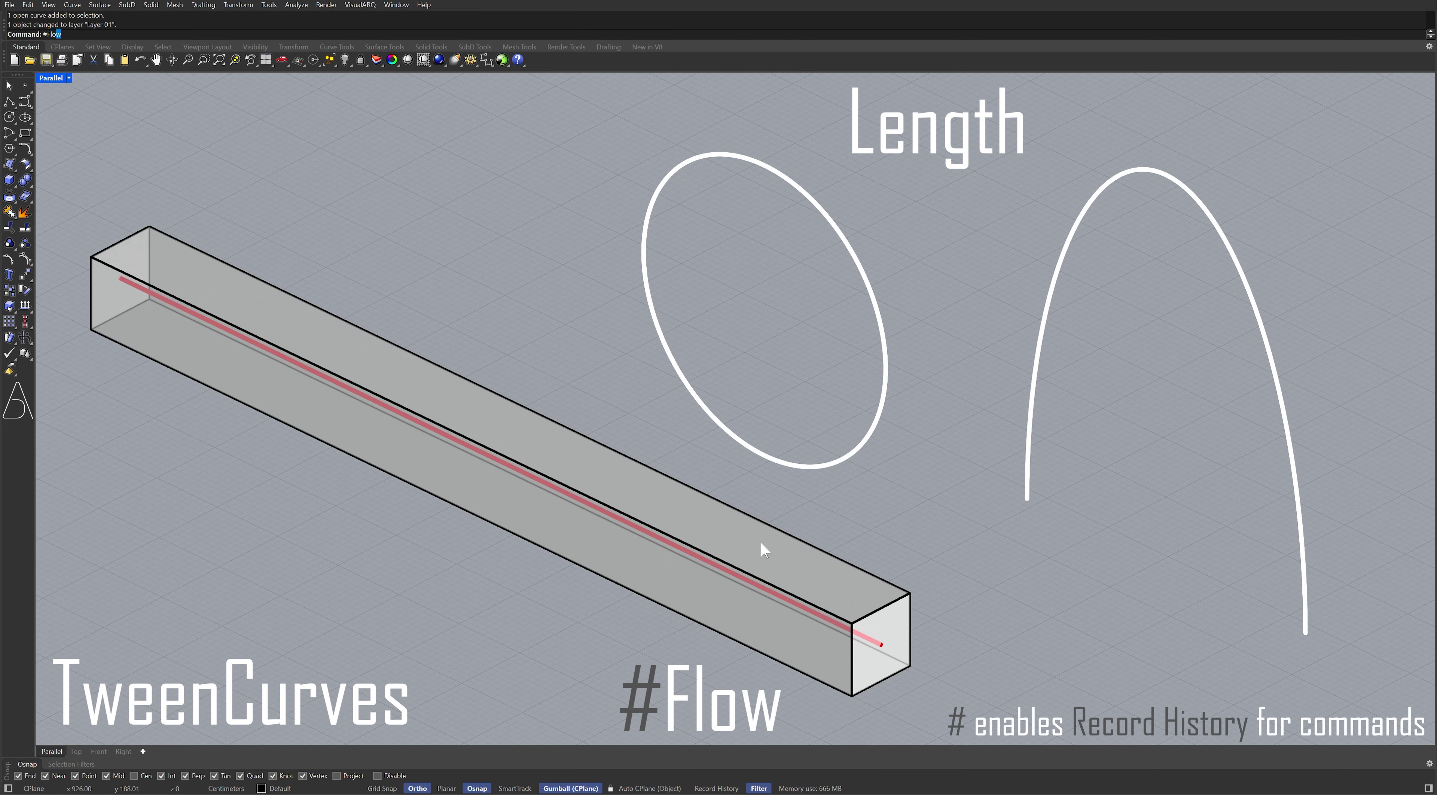
pyautogui.press('Return')
pyautogui.click(761, 543)
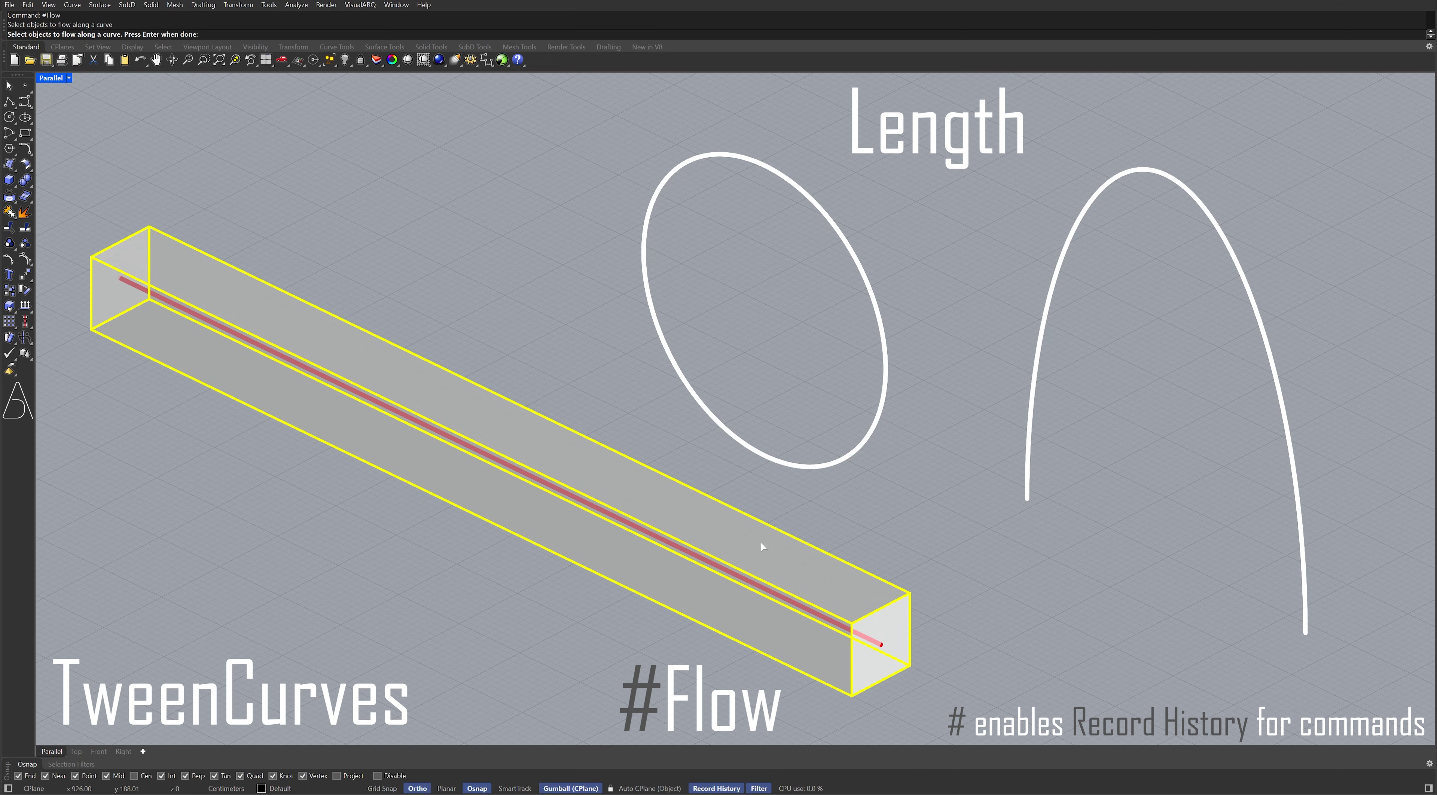
pyautogui.press('Return')
pyautogui.click(742, 578)
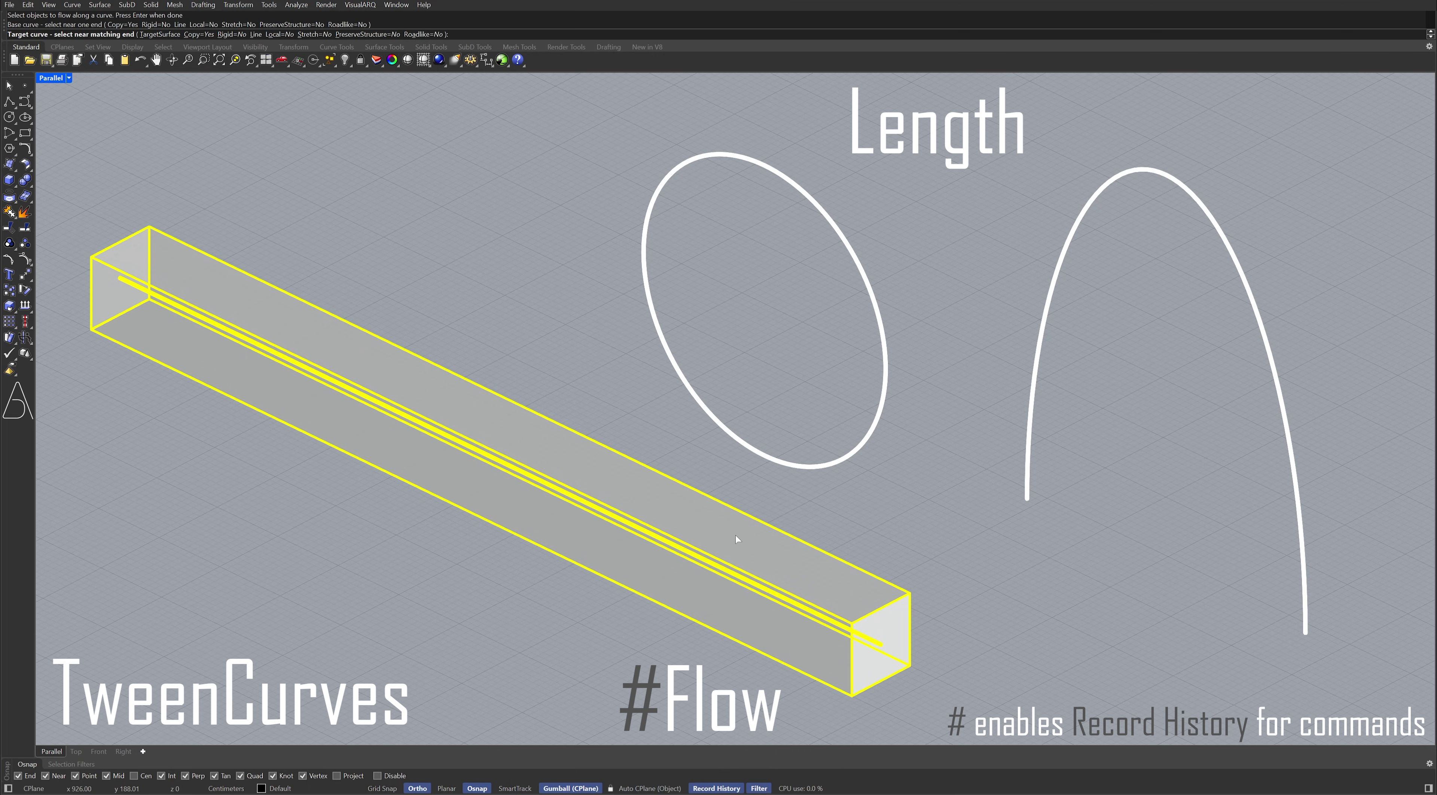
pyautogui.click(681, 384)
# - Flow another history-linked copy of the box from the centre line onto the arch curve
pyautogui.press('Return')
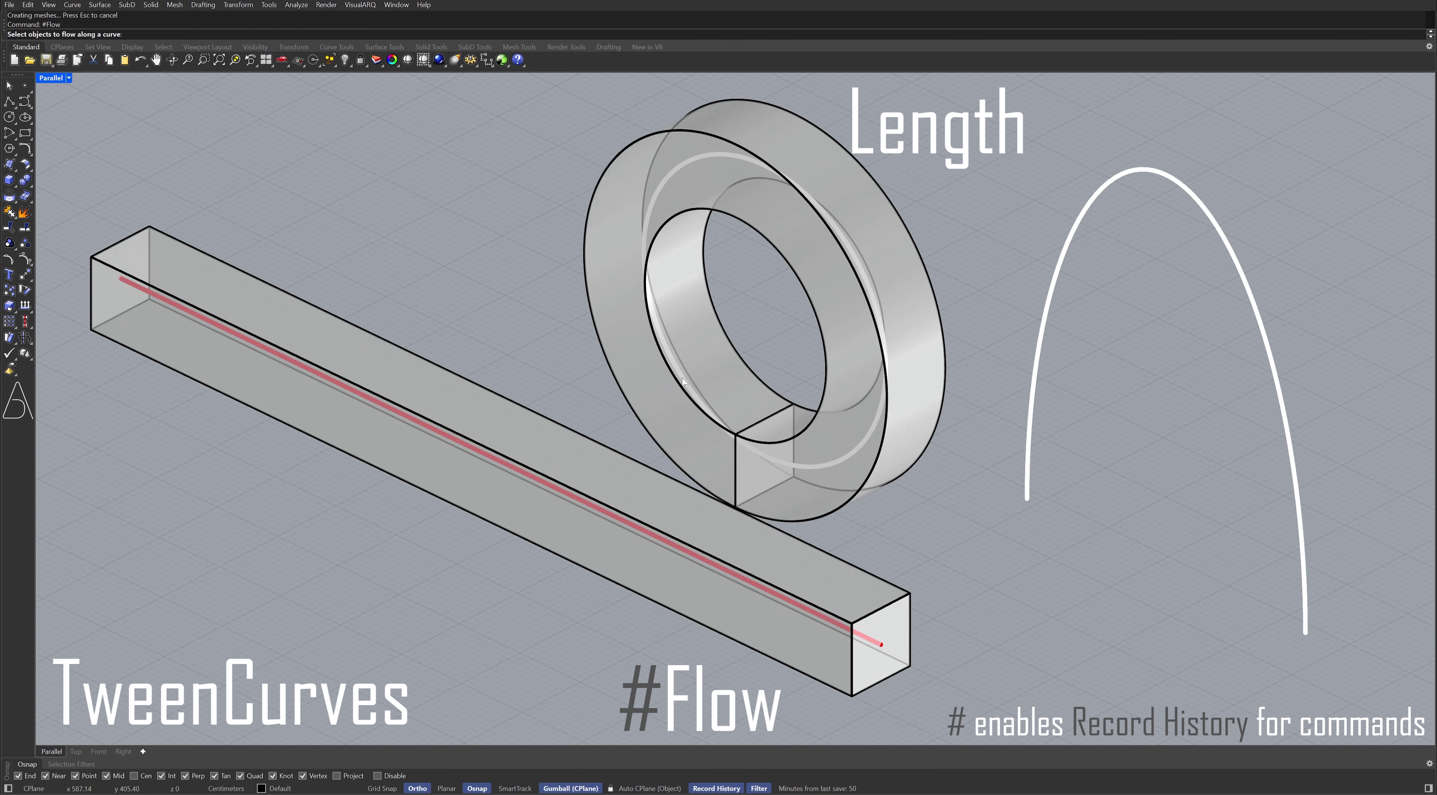
pyautogui.click(773, 539)
pyautogui.press('Return')
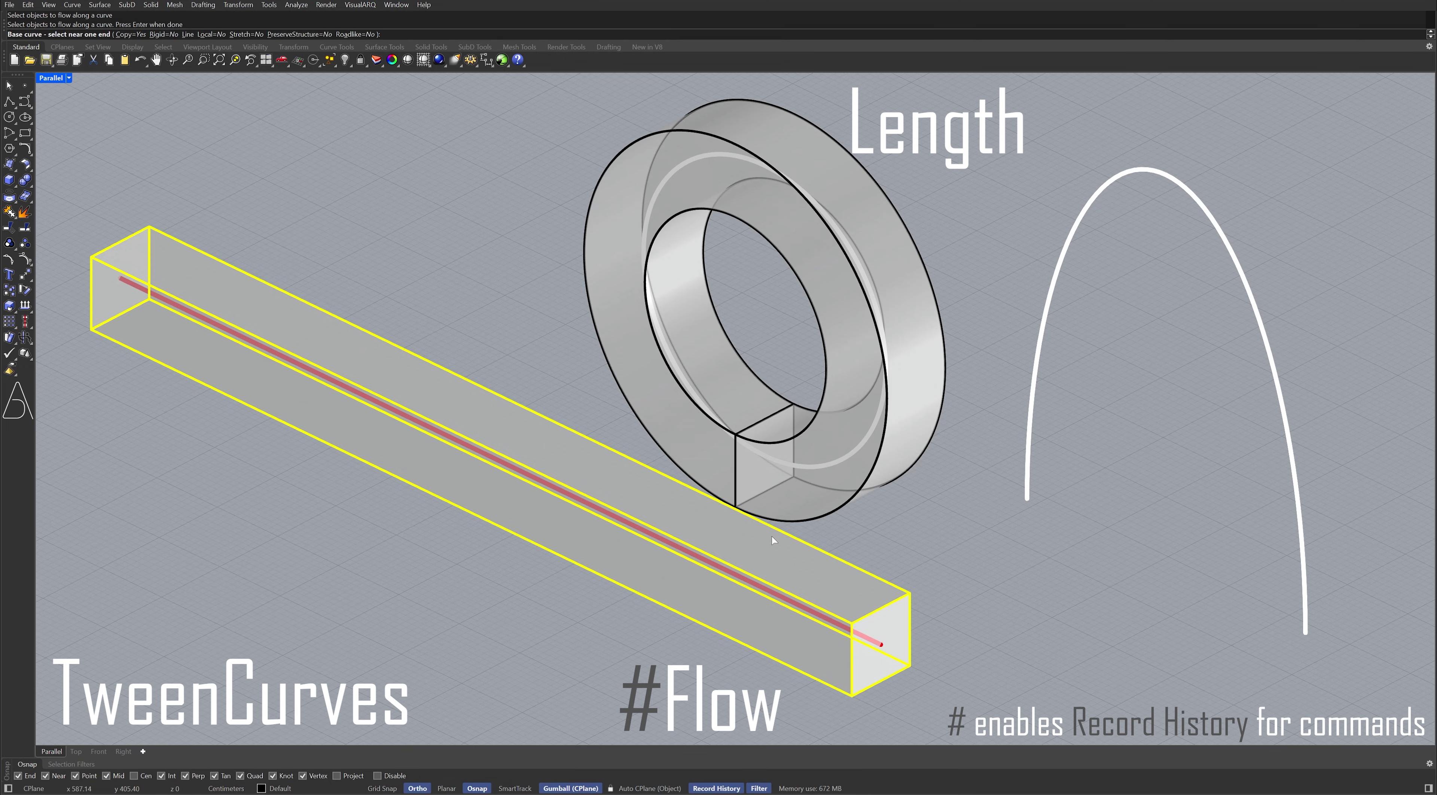
pyautogui.click(771, 593)
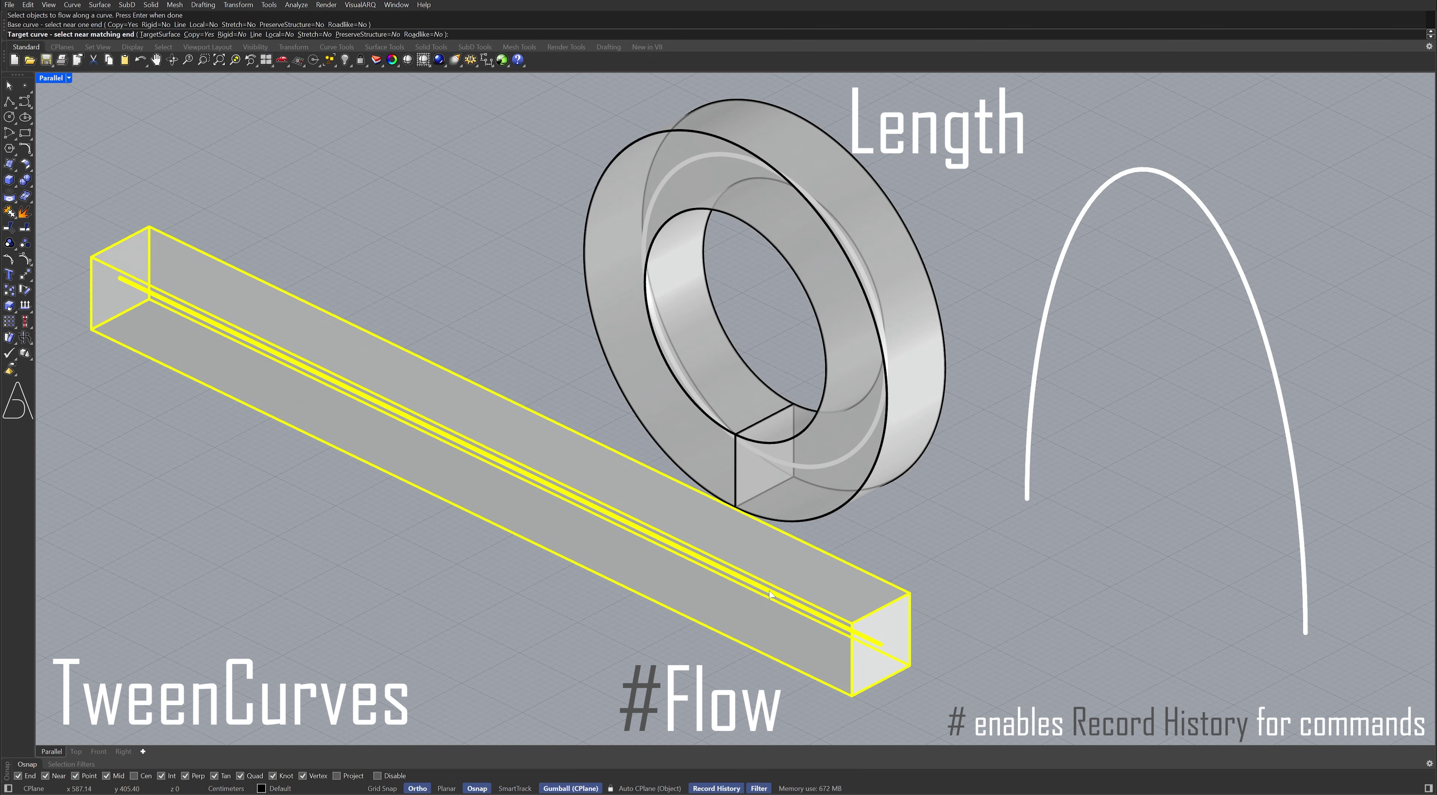
pyautogui.click(1026, 463)
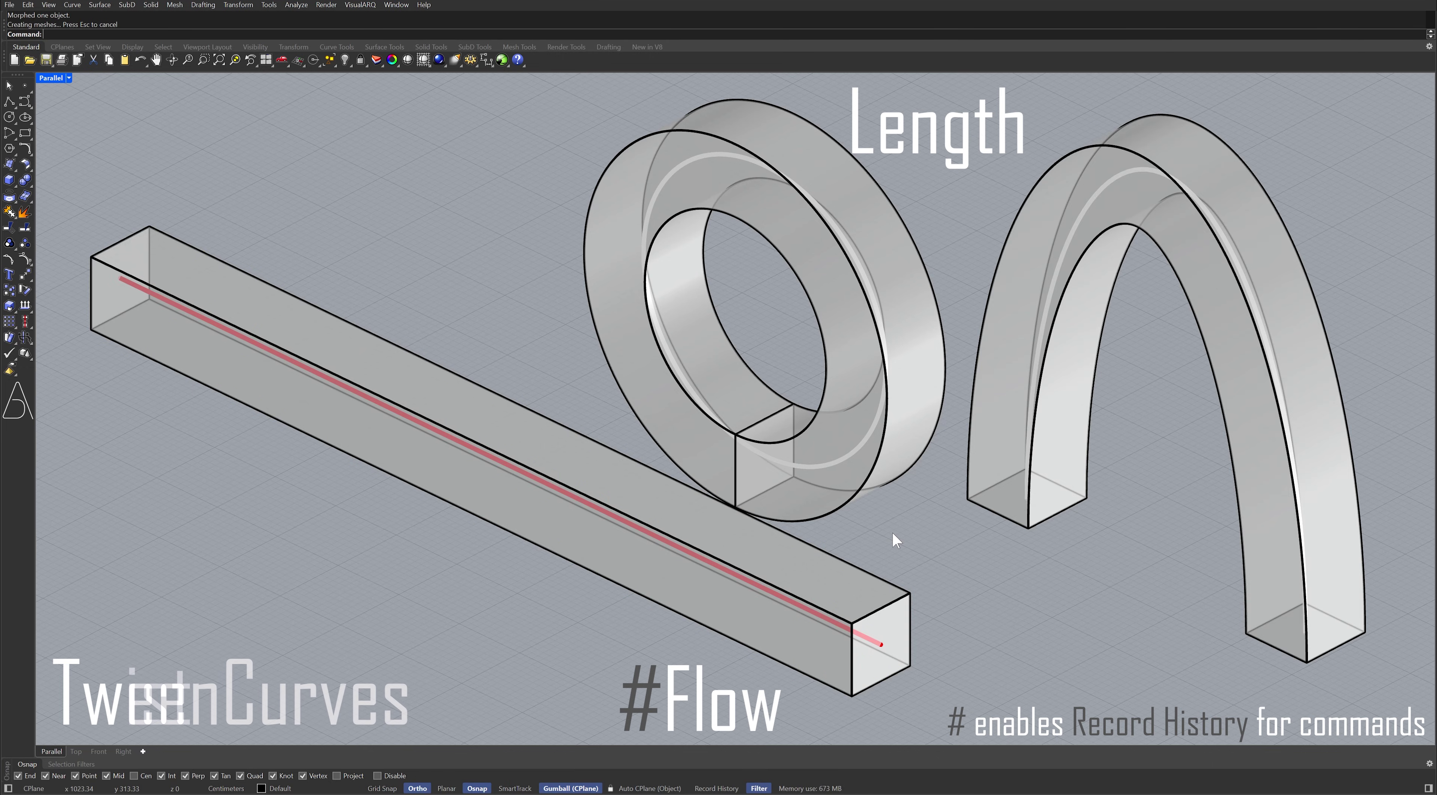
pyautogui.write('Twist')
pyautogui.press('Return')
# - Twist the long box 720° along the centre line axis
pyautogui.click(784, 563)
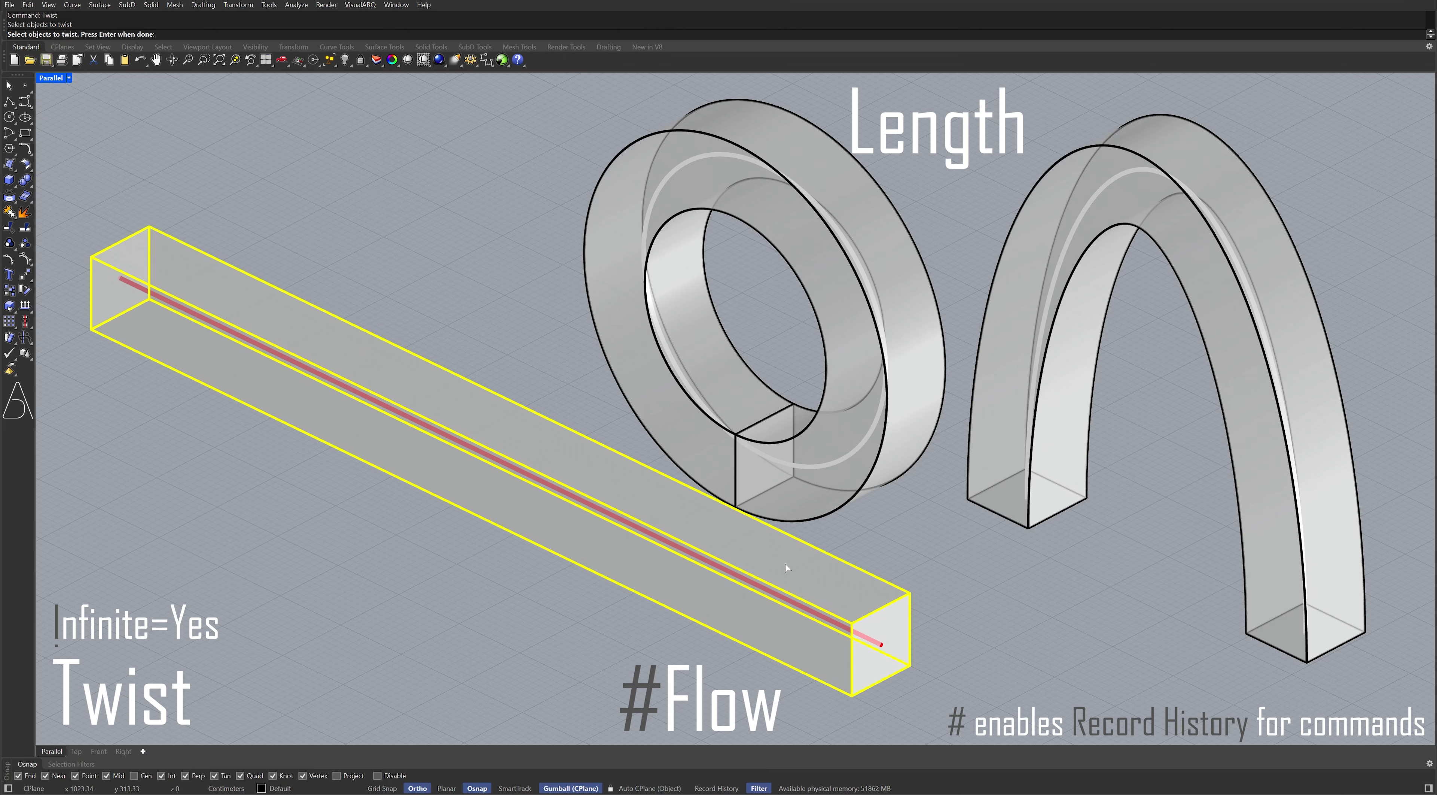
pyautogui.press('Return')
pyautogui.click(880, 643)
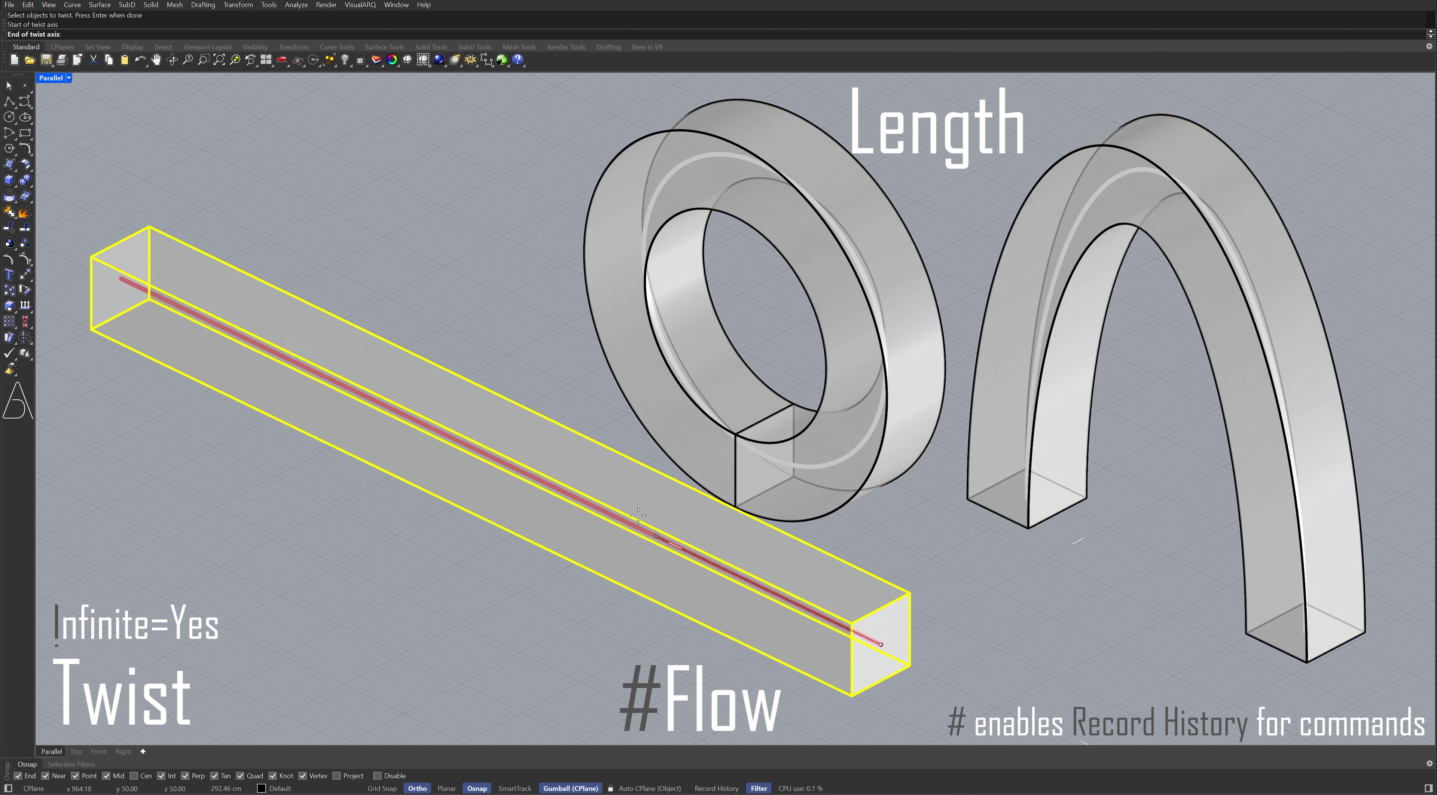
pyautogui.click(121, 277)
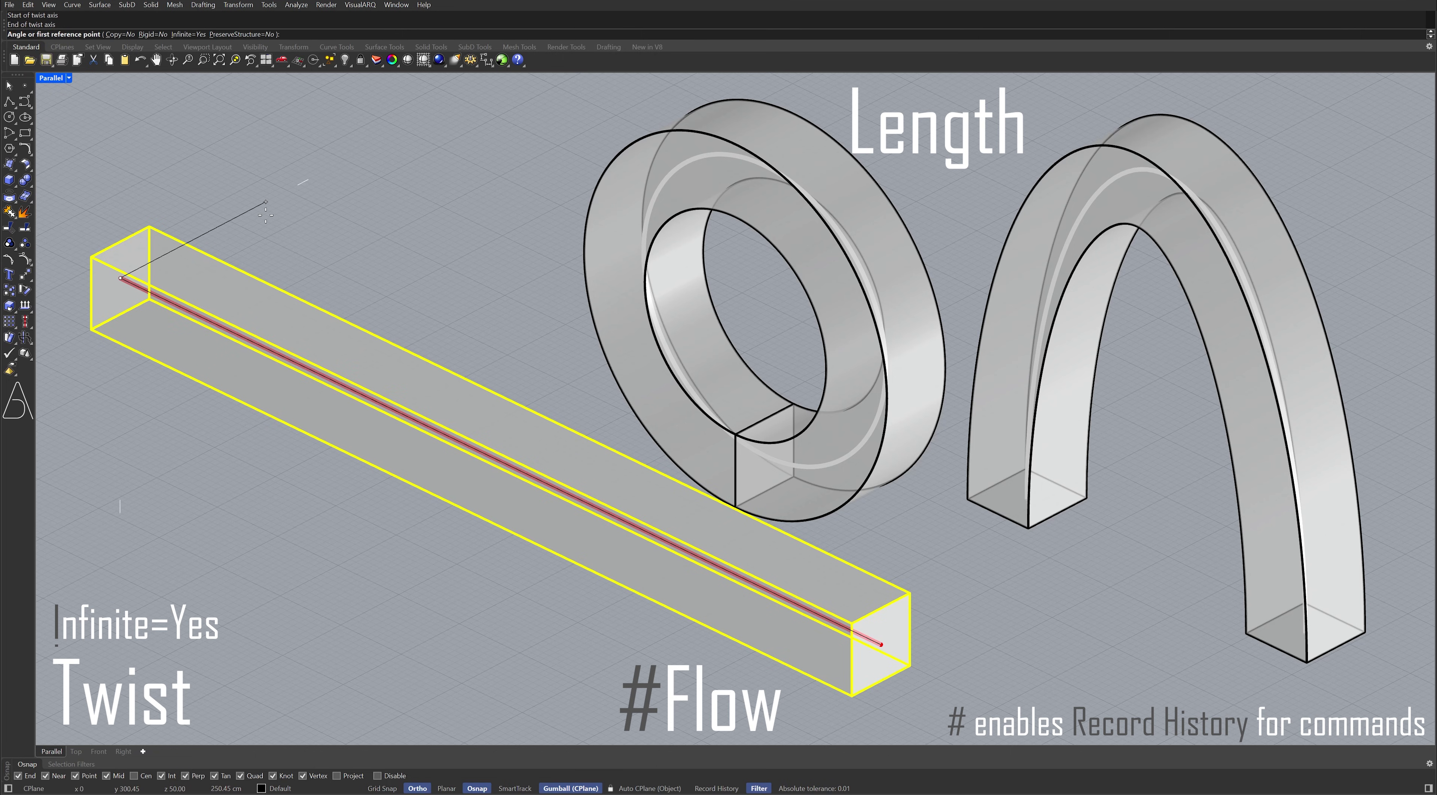
pyautogui.write('720')
pyautogui.press('Return')
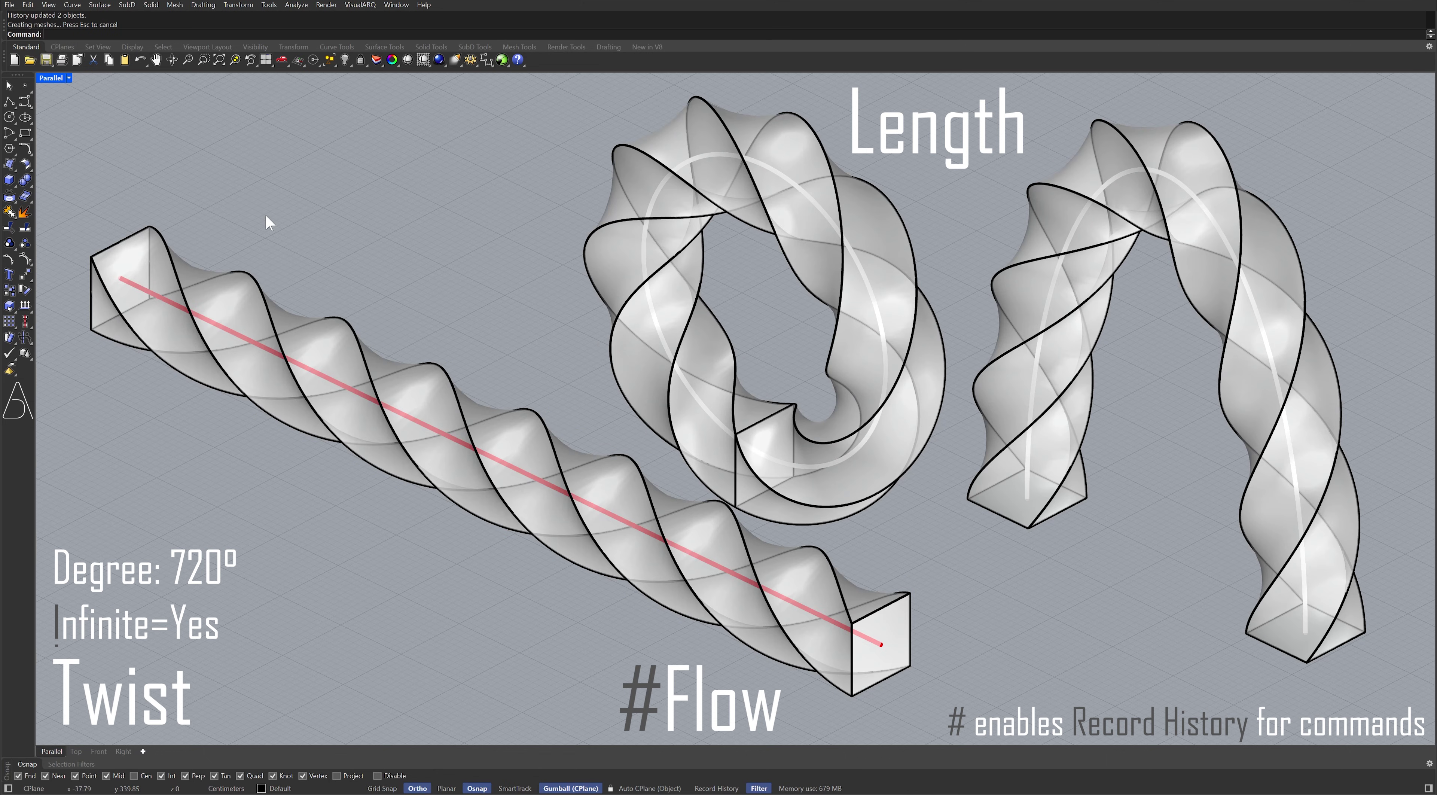
# - Fillet all edges of the twisted box at radius 20 and switch the viewport to Rendered
pyautogui.write('FilletEdge')
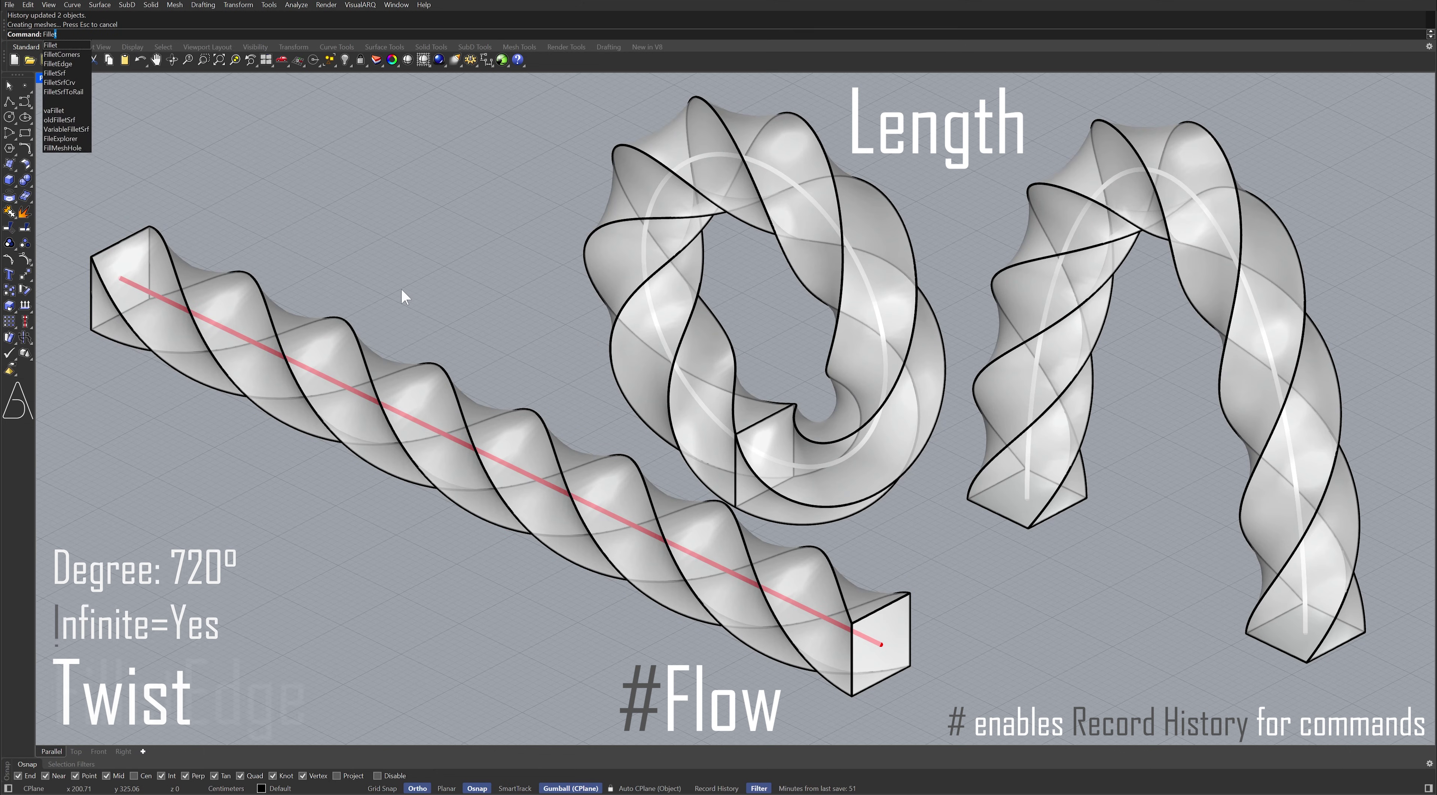
pyautogui.press('Return')
pyautogui.write('20')
pyautogui.press('Return')
pyautogui.moveTo(532, 334); pyautogui.dragTo(348, 546)
pyautogui.press('Return')
pyautogui.press('Return')
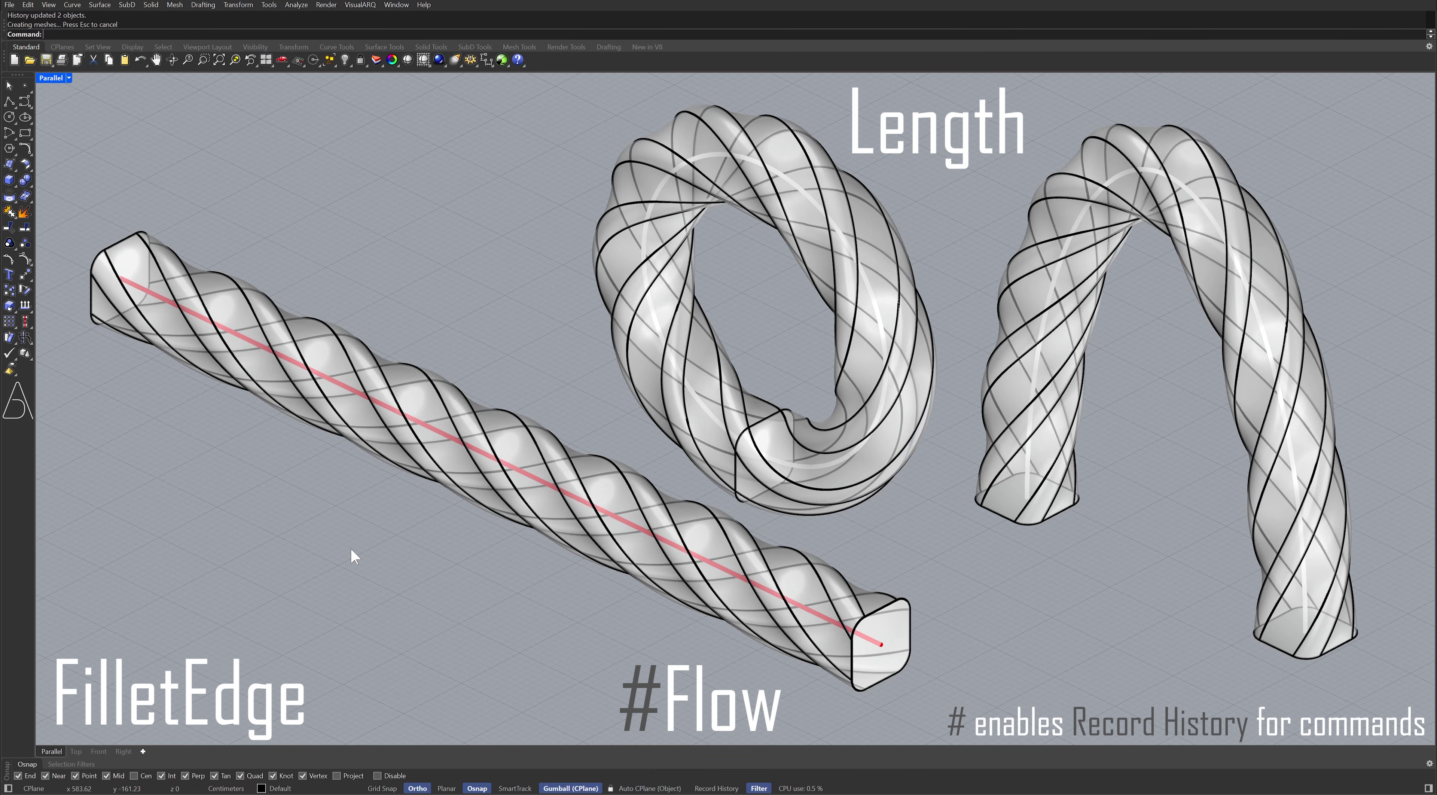
pyautogui.click(429, 62)
pyautogui.click(469, 81)
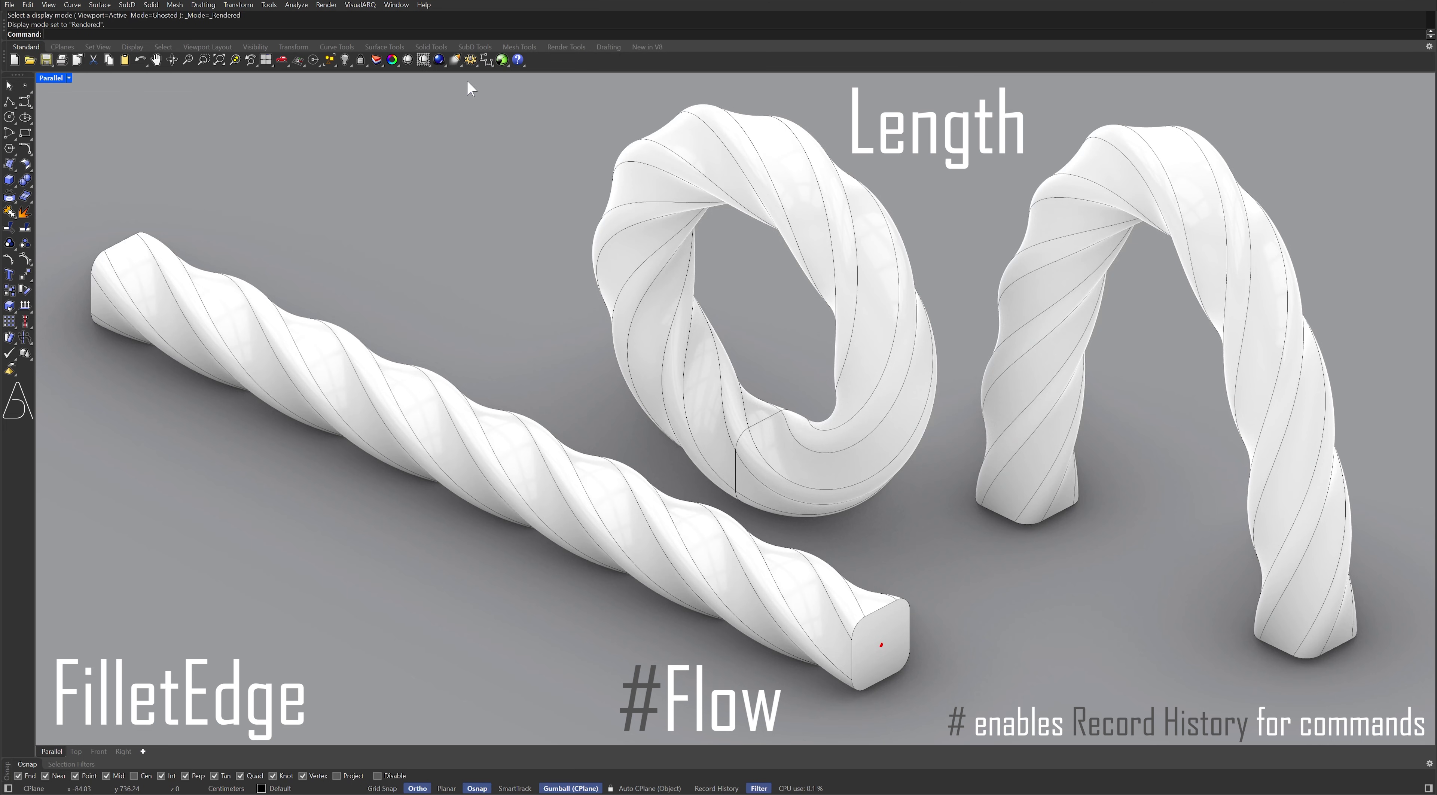
pyautogui.click(415, 368)
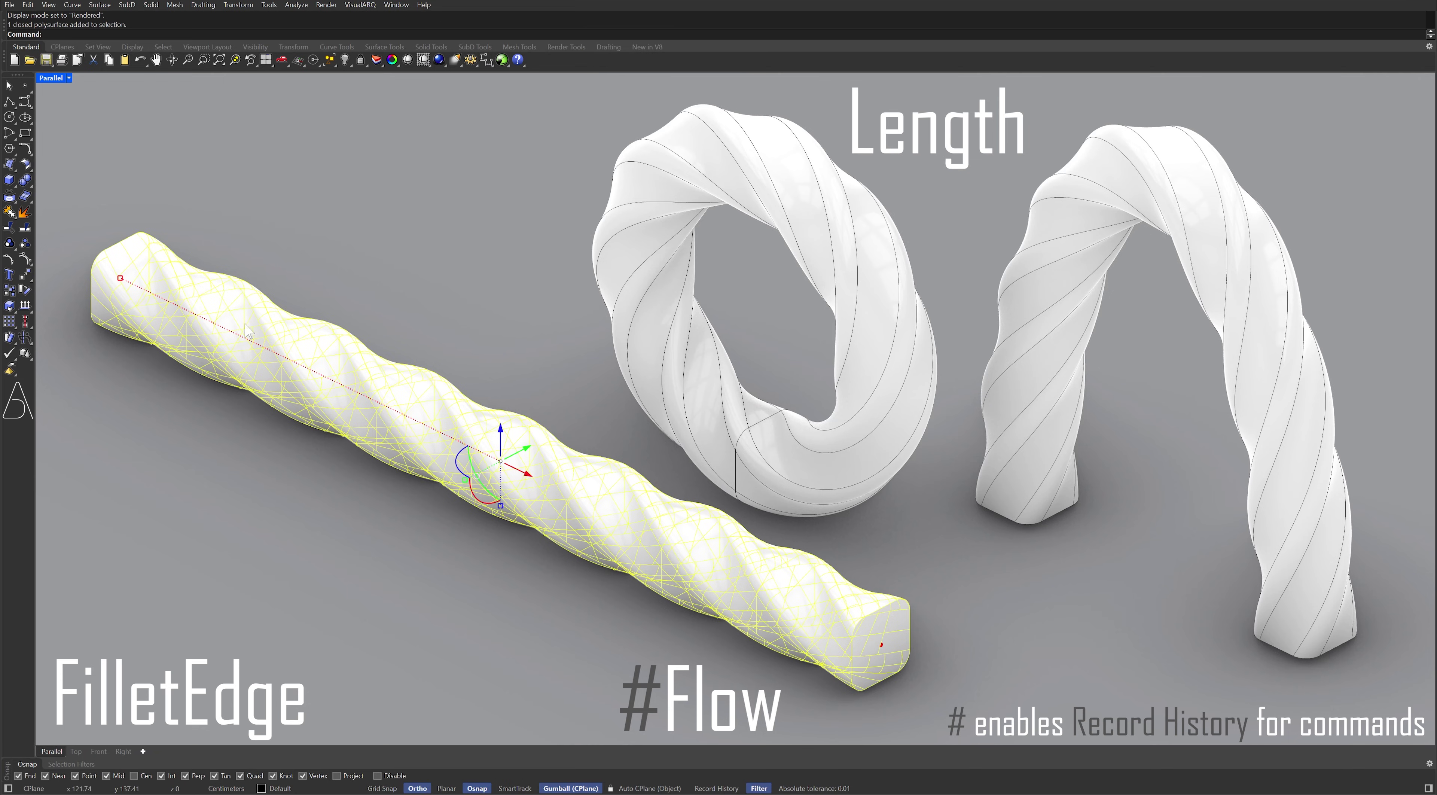
pyautogui.moveTo(122, 282); pyautogui.dragTo(301, 402)
pyautogui.moveTo(500, 509); pyautogui.dragTo(497, 490)
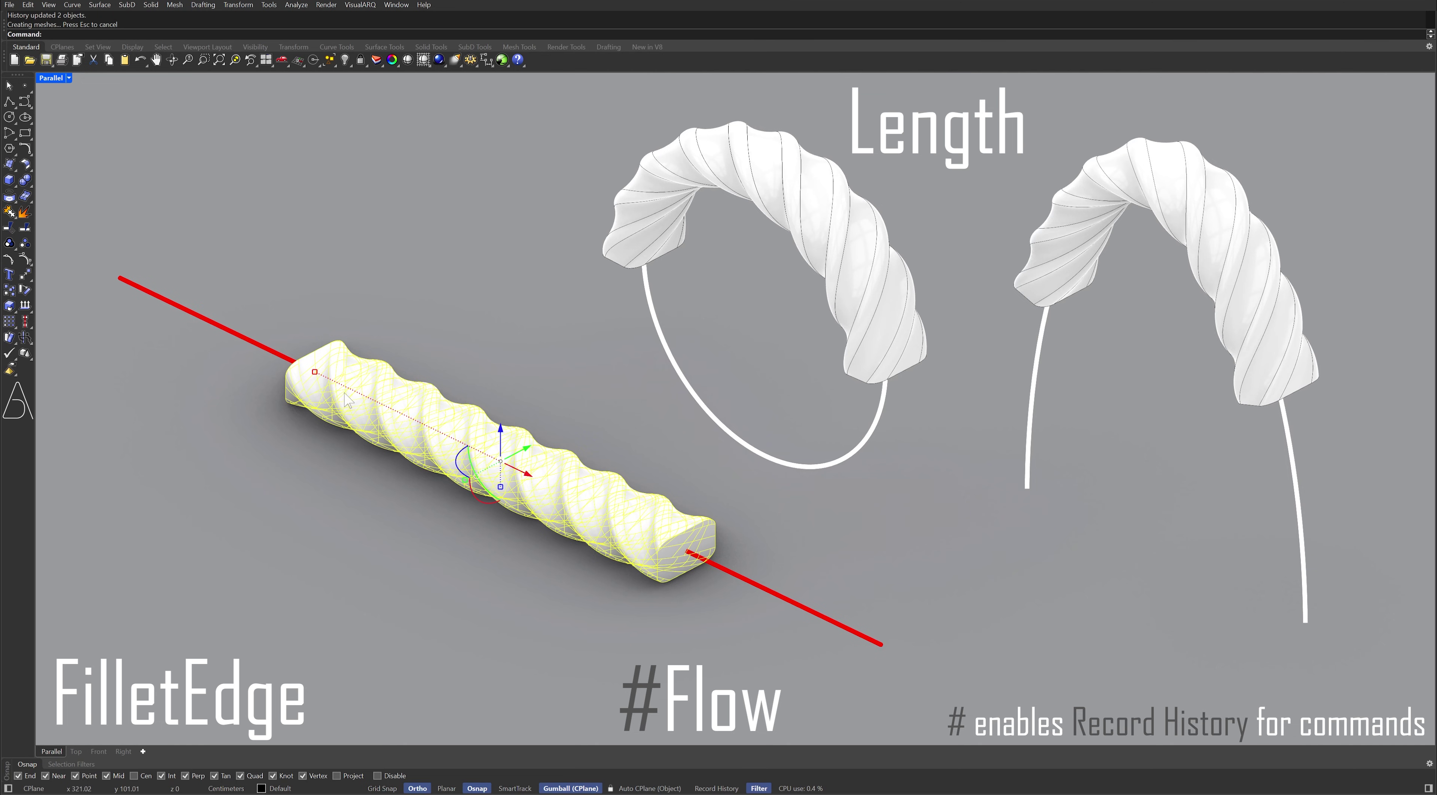
pyautogui.moveTo(315, 371); pyautogui.dragTo(134, 279)
pyautogui.click(164, 300)
pyautogui.hotkey('ctrl', 'z')
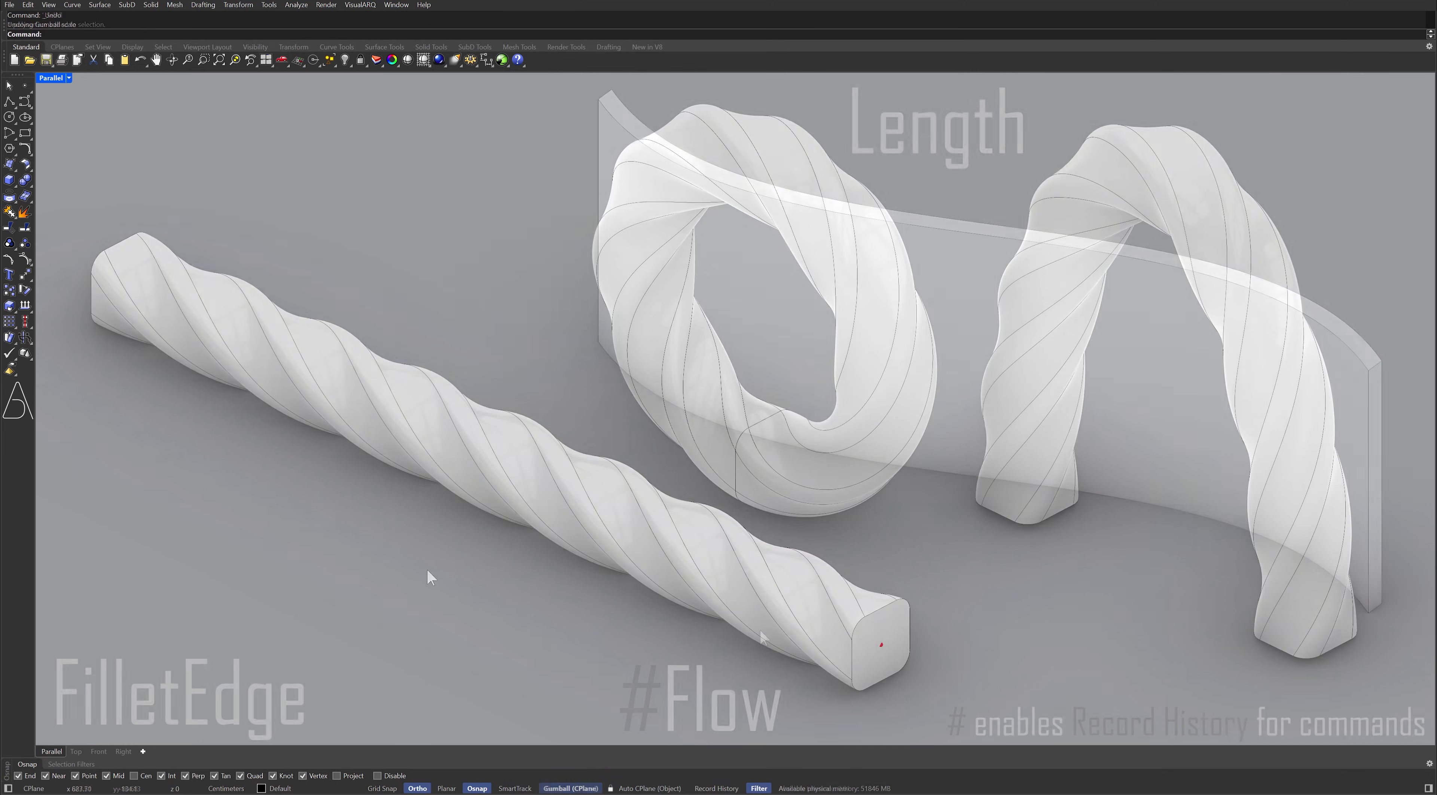
# - Unroll the curved wall flat and place 3D text on the flat strip
pyautogui.write('UnrollSrf')
pyautogui.press('Return')
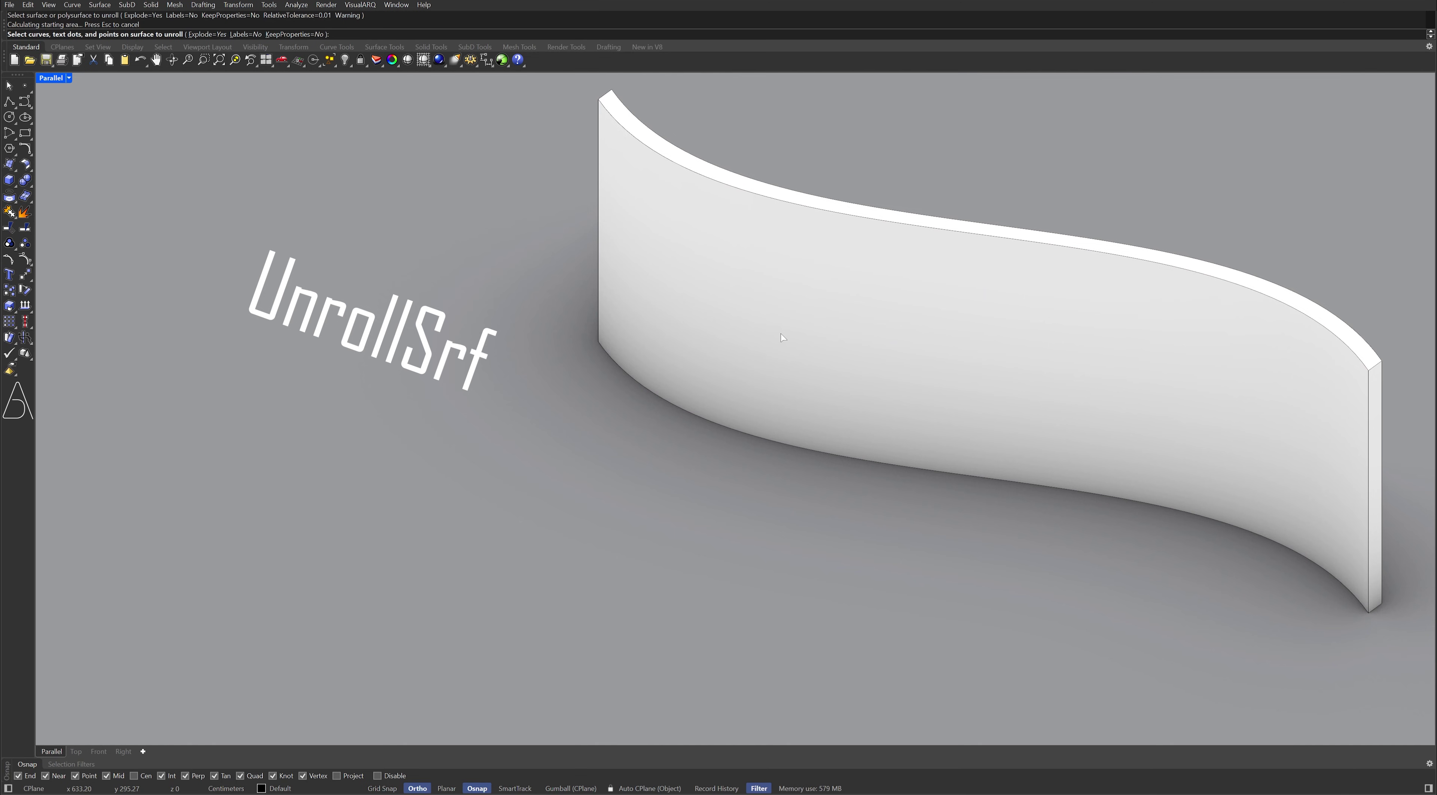
pyautogui.write('TextObject')
pyautogui.press('Return')
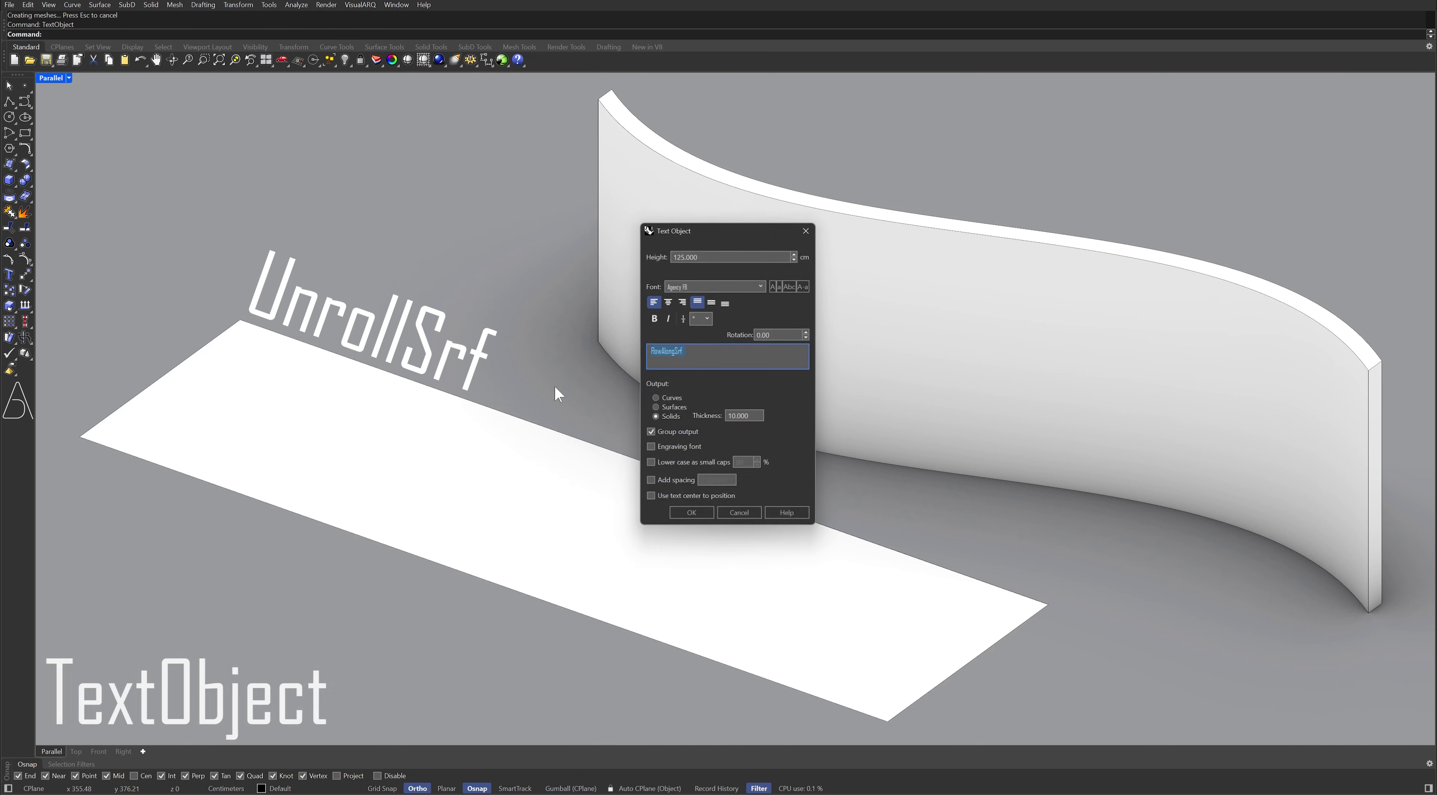
pyautogui.click(694, 516)
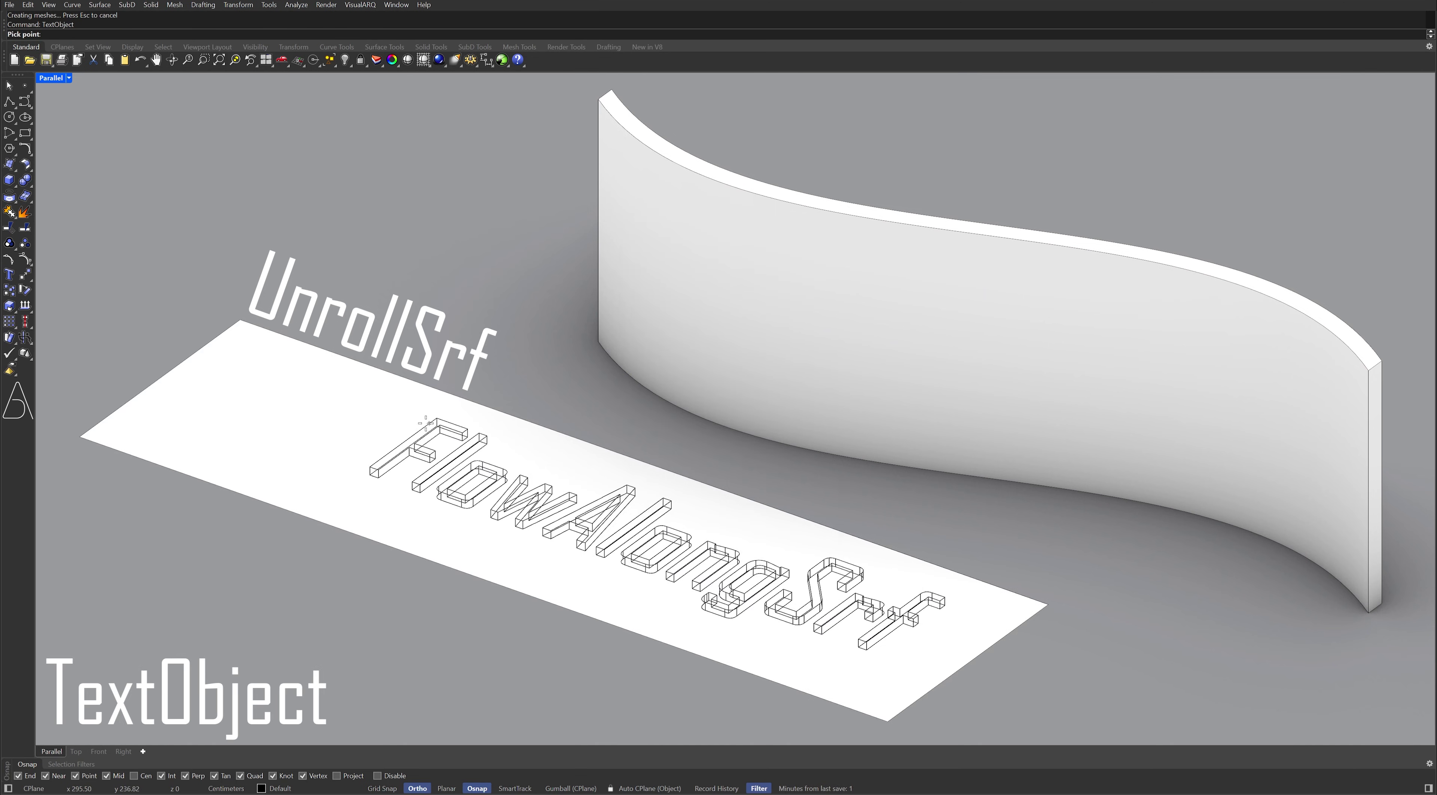
pyautogui.click(363, 402)
# - FlowAlongSrf the lettering from the flat strip onto the curved wall
pyautogui.write('FlowAlongSrf')
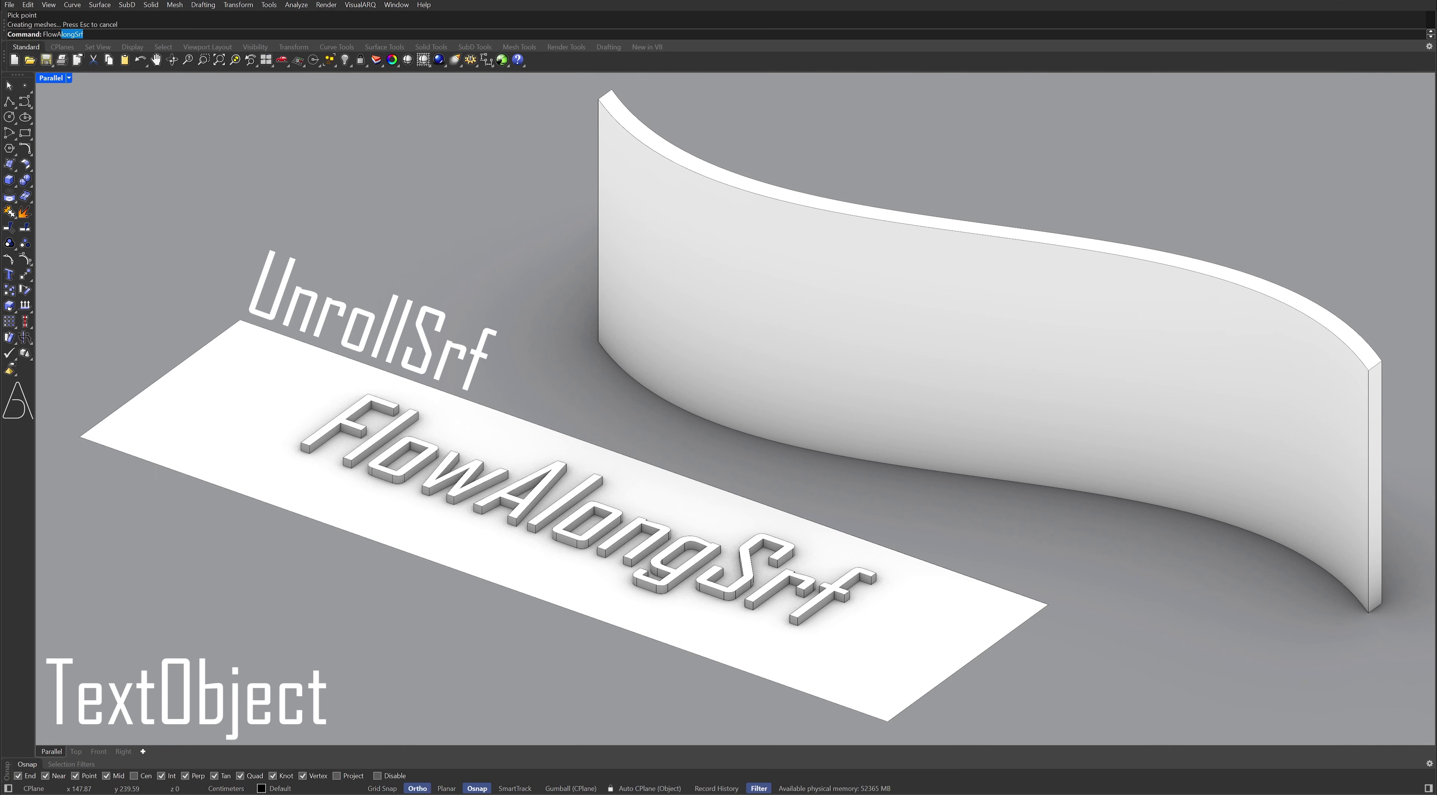
pyautogui.press('Return')
pyautogui.click(343, 422)
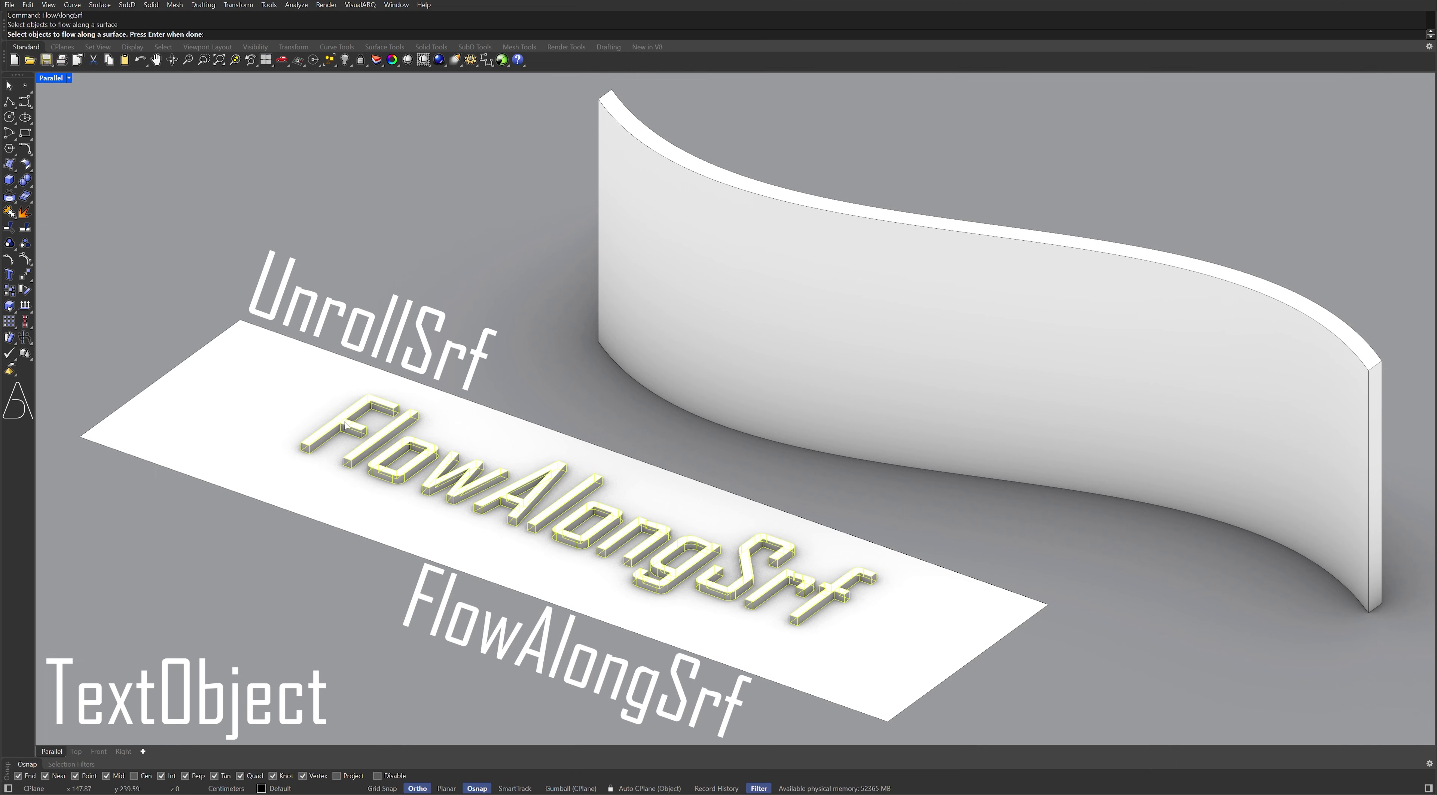
pyautogui.press('Return')
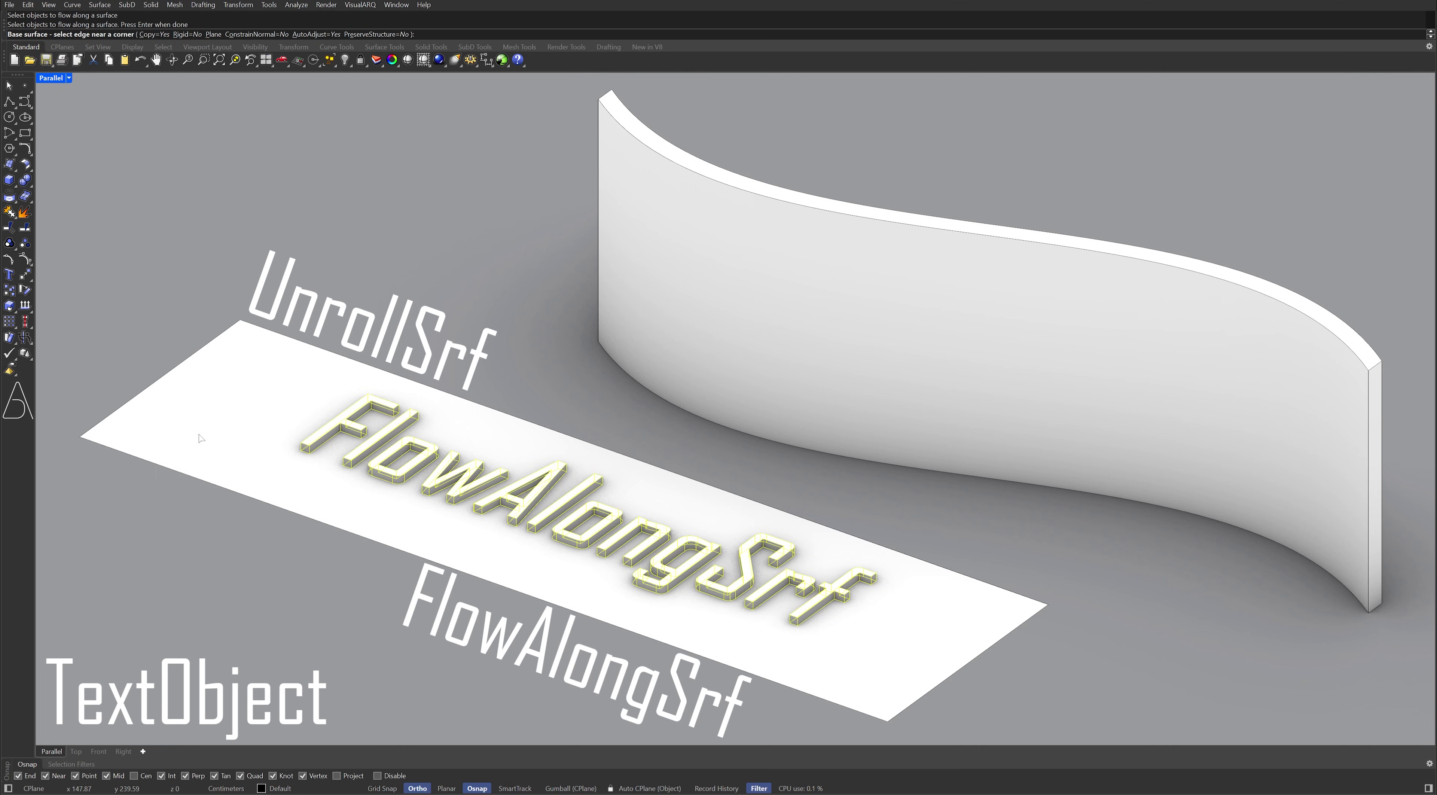
pyautogui.click(463, 390)
pyautogui.click(660, 321)
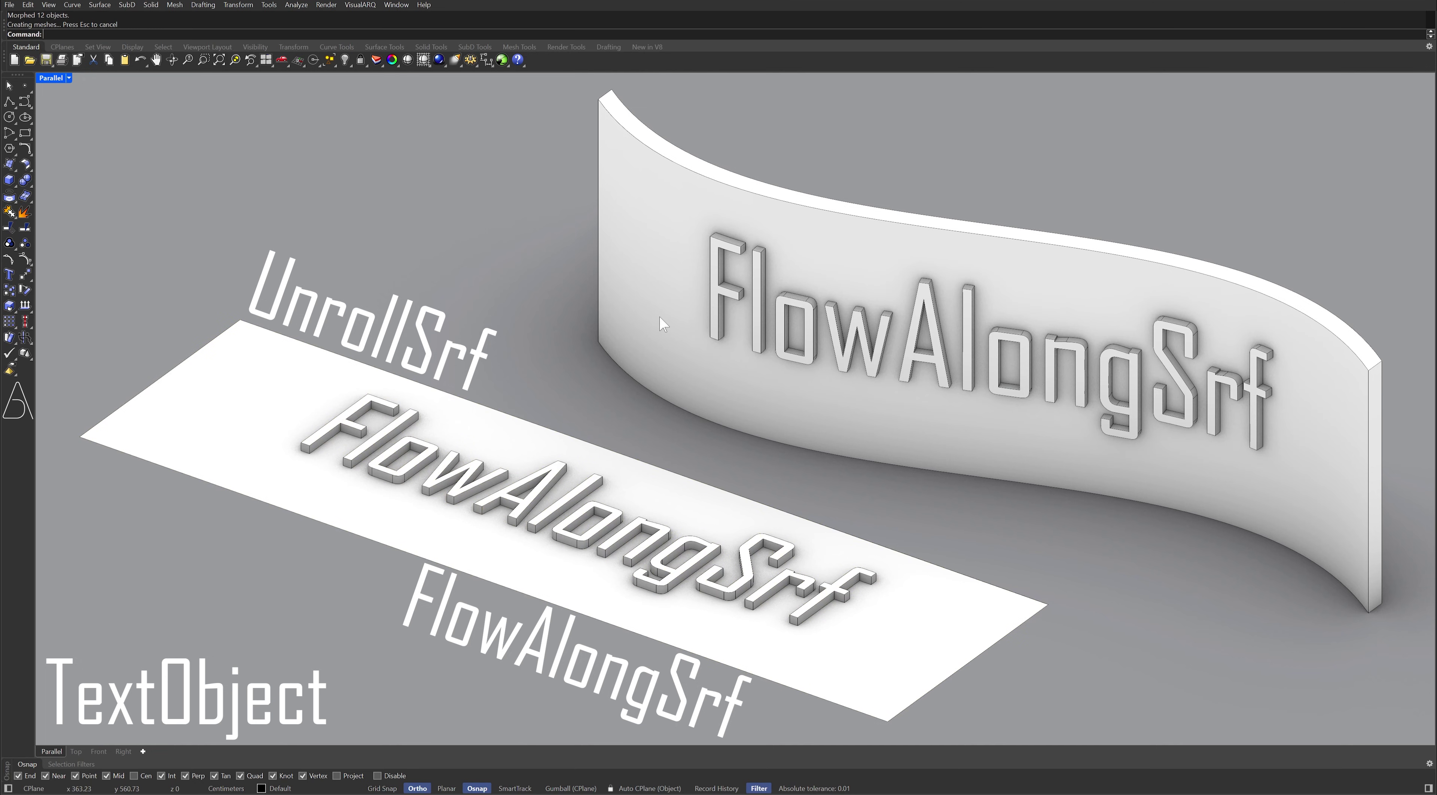
# - Hide both sets of lettering and show the hidden triangular panel plate
pyautogui.keyDown('shift'); pyautogui.click(418, 423); pyautogui.keyUp('shift')
pyautogui.hotkey('ctrl', 'h')
pyautogui.hotkey('ctrl', 'alt', 'h')
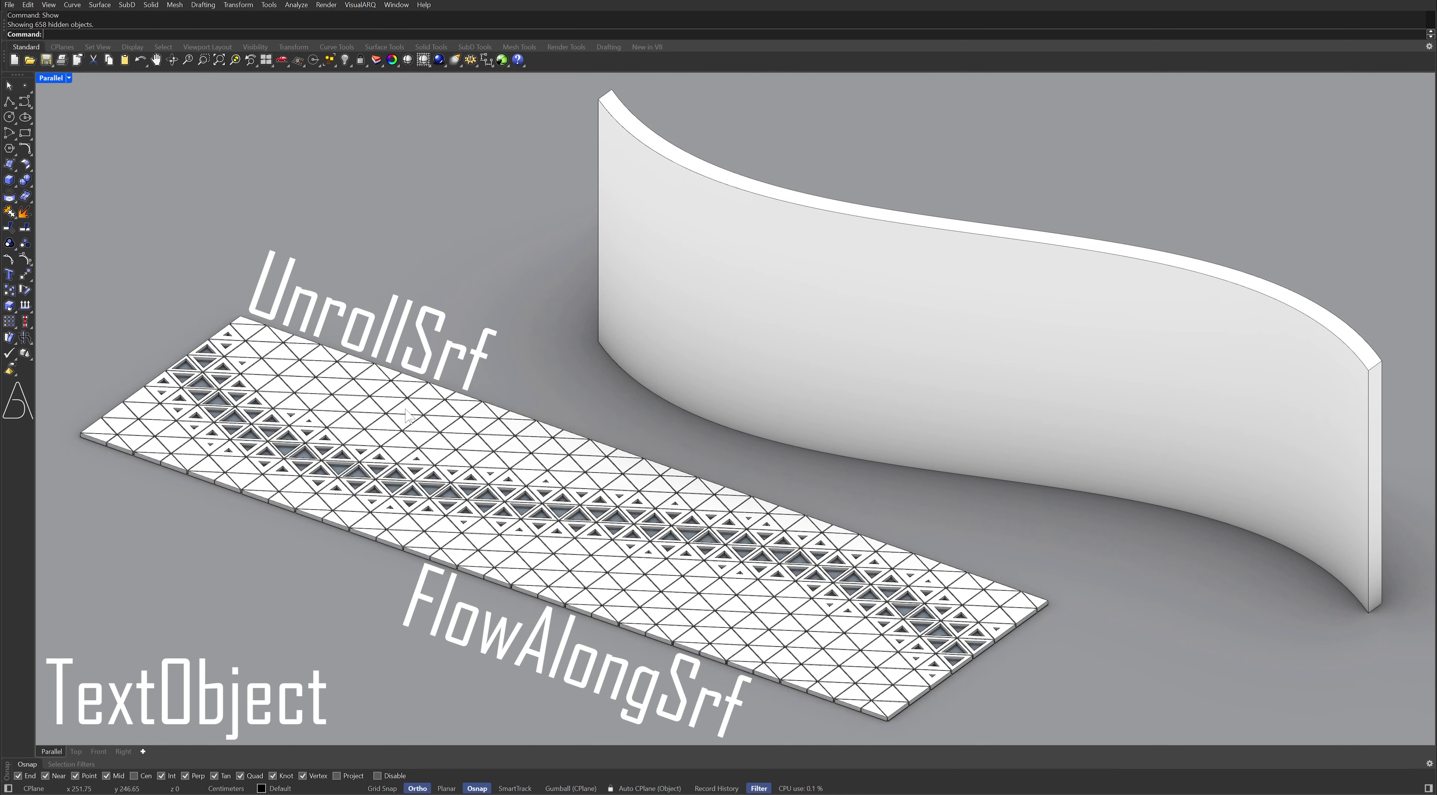
# - Flow the 658-piece triangular panel grid from the flat strip onto the curved wall with FlowAlongSrf
pyautogui.write('FlowAlongSrf')
pyautogui.press('Return')
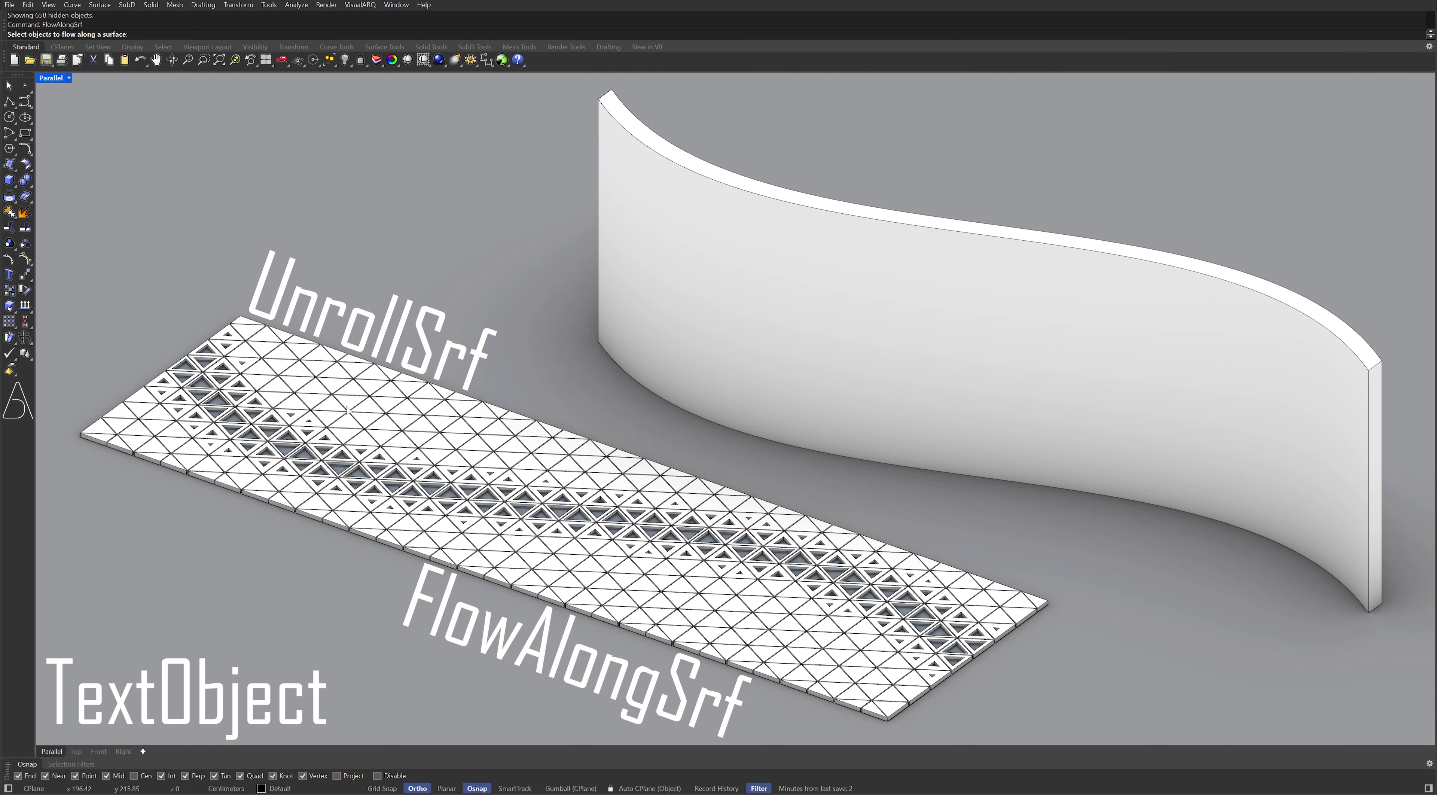
pyautogui.click(315, 425)
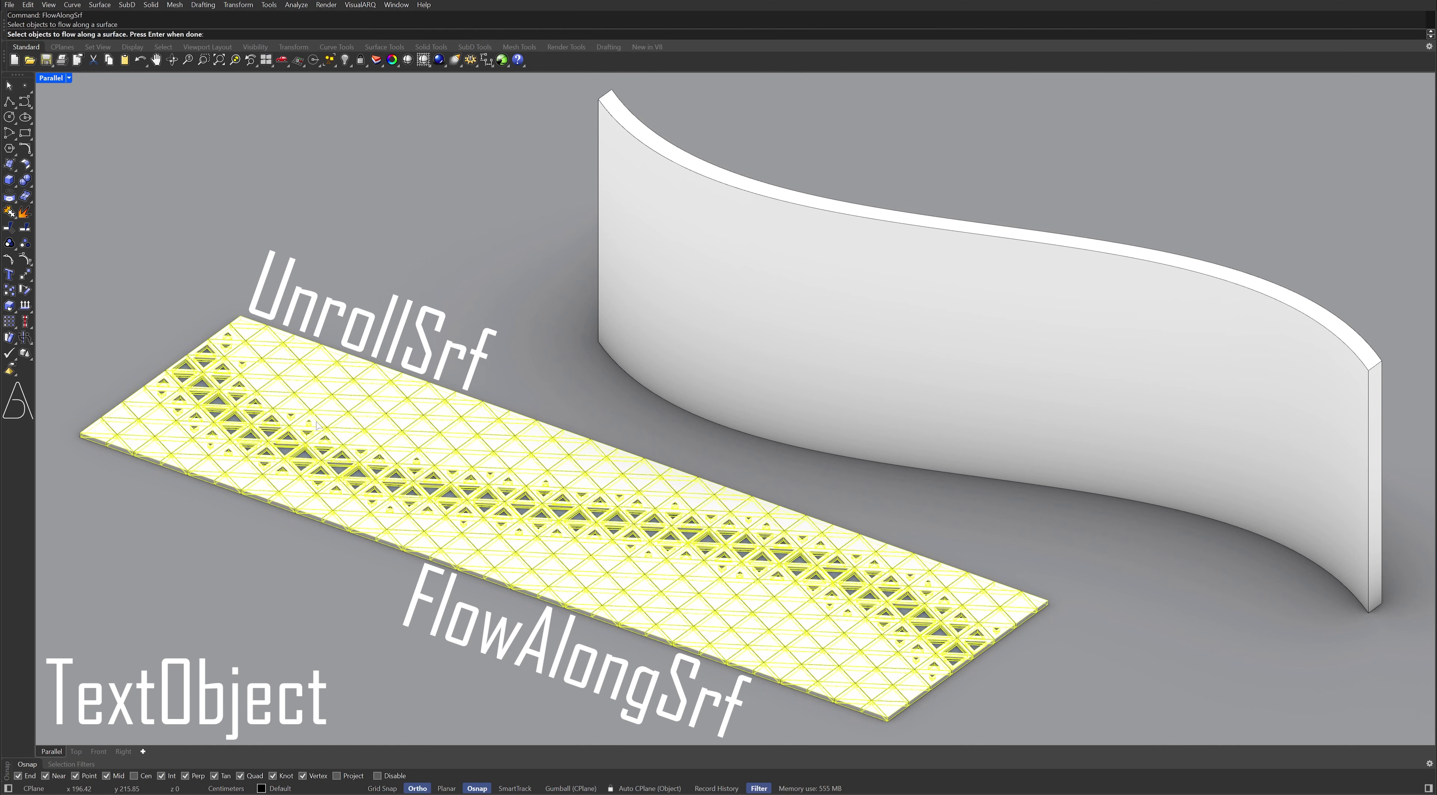
pyautogui.press('Return')
pyautogui.click(160, 469)
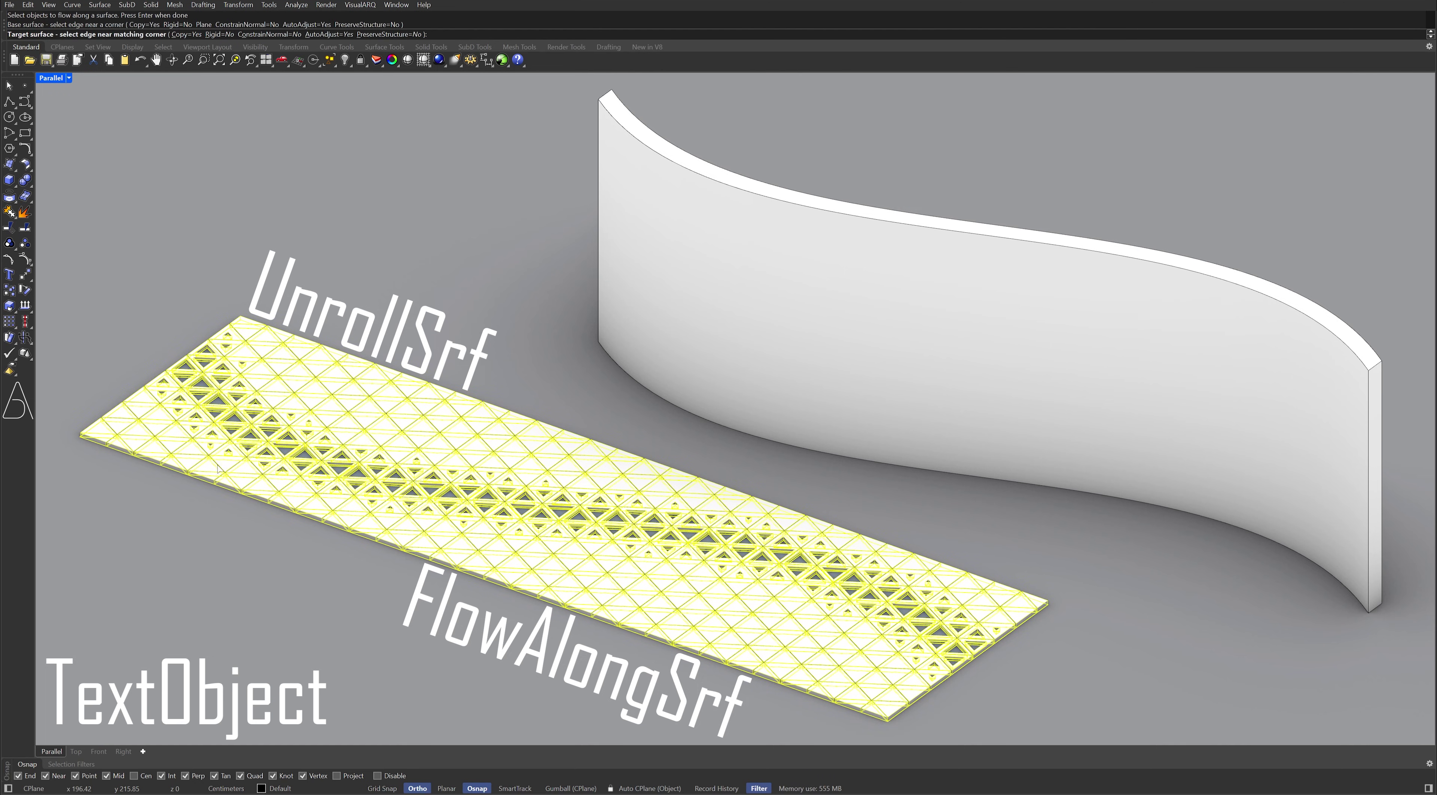
pyautogui.click(618, 371)
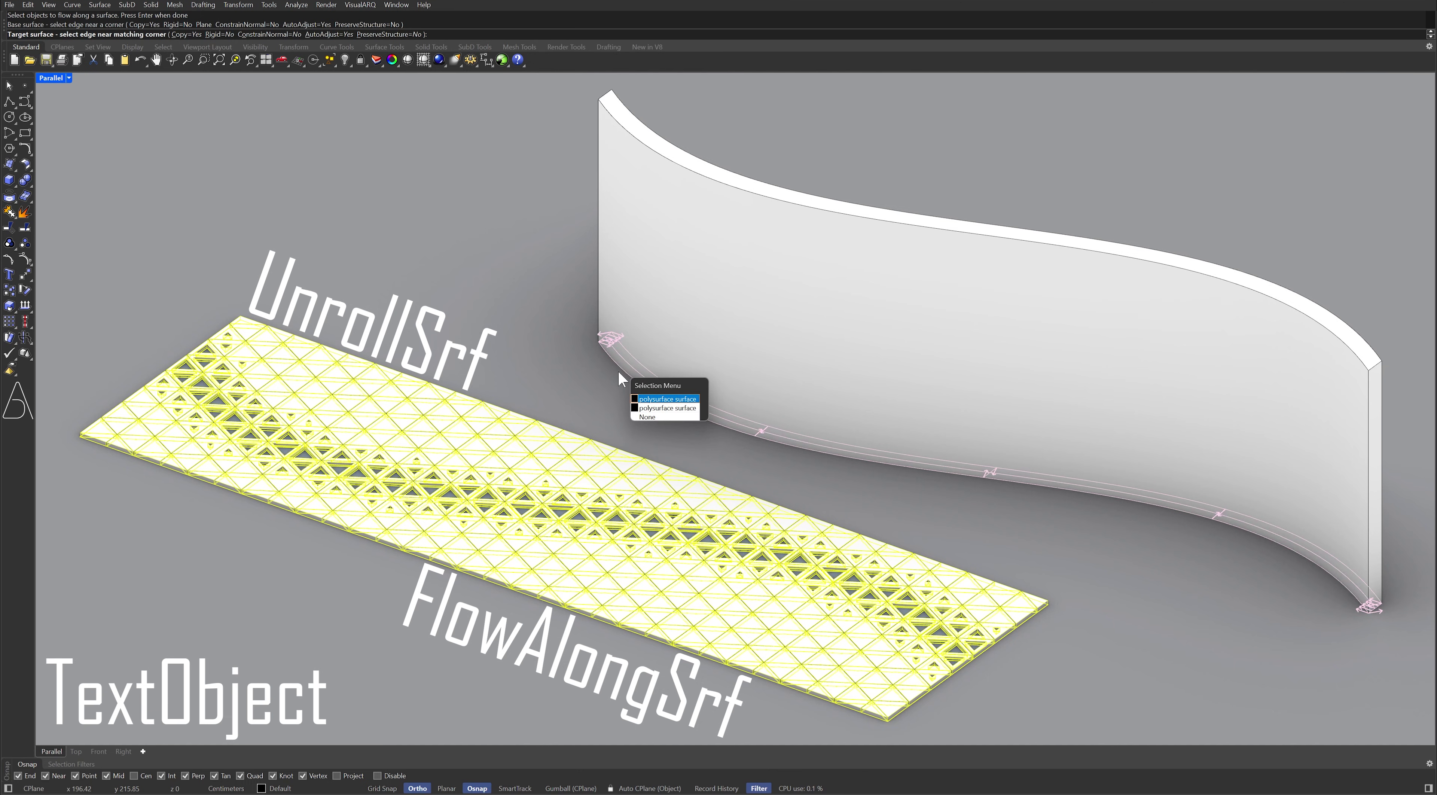
pyautogui.press('Return')
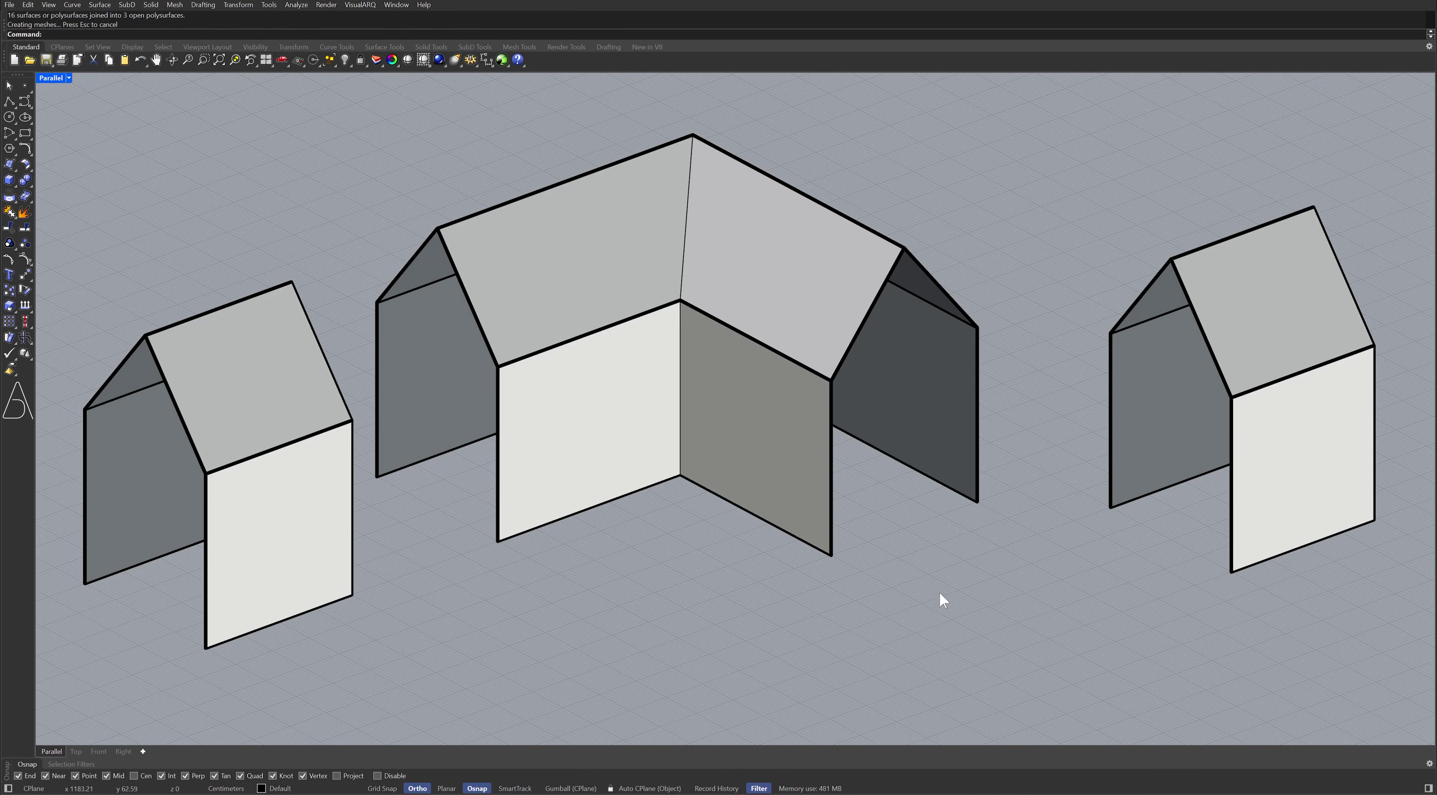
# - Explode the right, middle and left houses into separate surfaces
pyautogui.click(1172, 410)
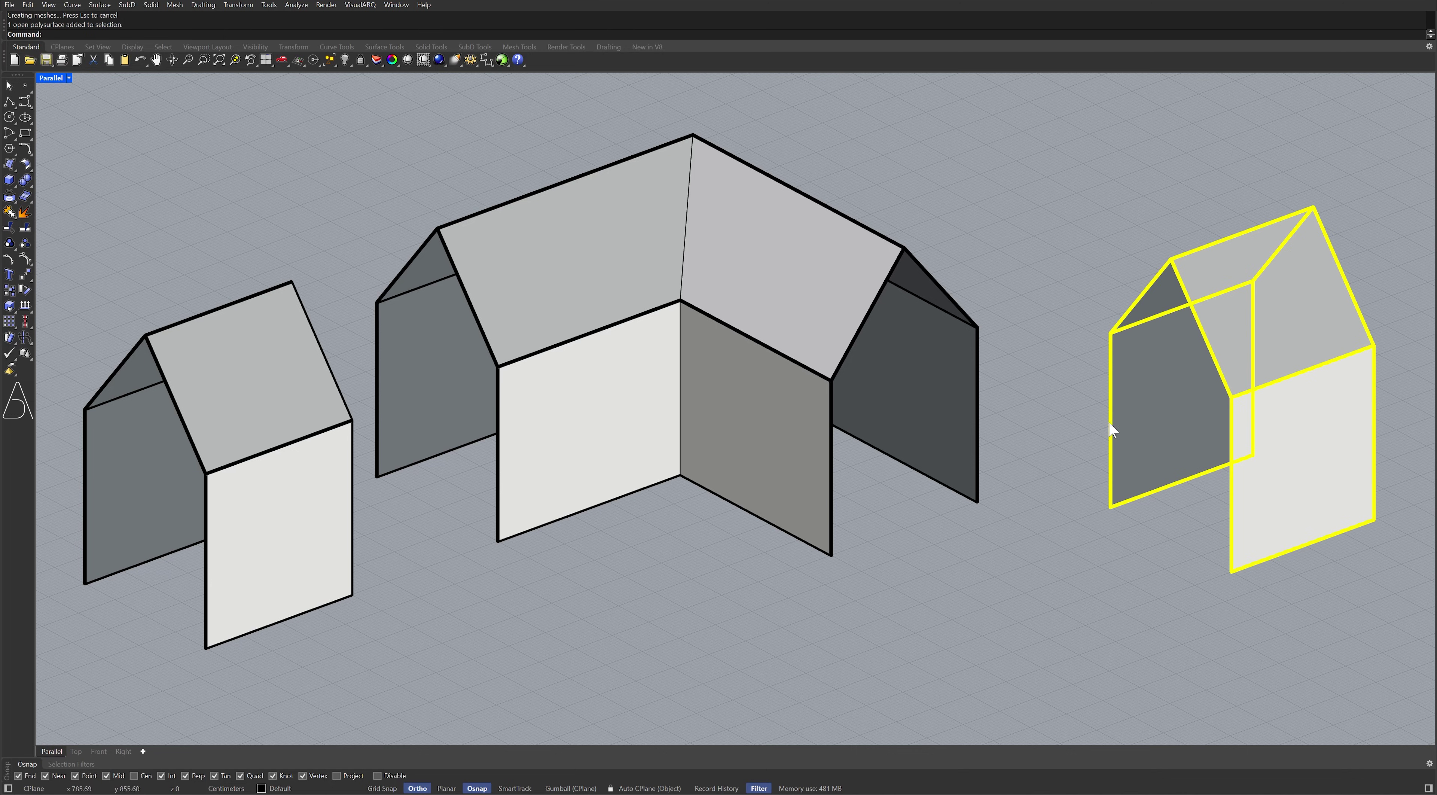
pyautogui.keyDown('shift'); pyautogui.click(729, 426); pyautogui.keyUp('shift')
pyautogui.keyDown('shift'); pyautogui.click(288, 487); pyautogui.keyUp('shift')
pyautogui.write('Explode')
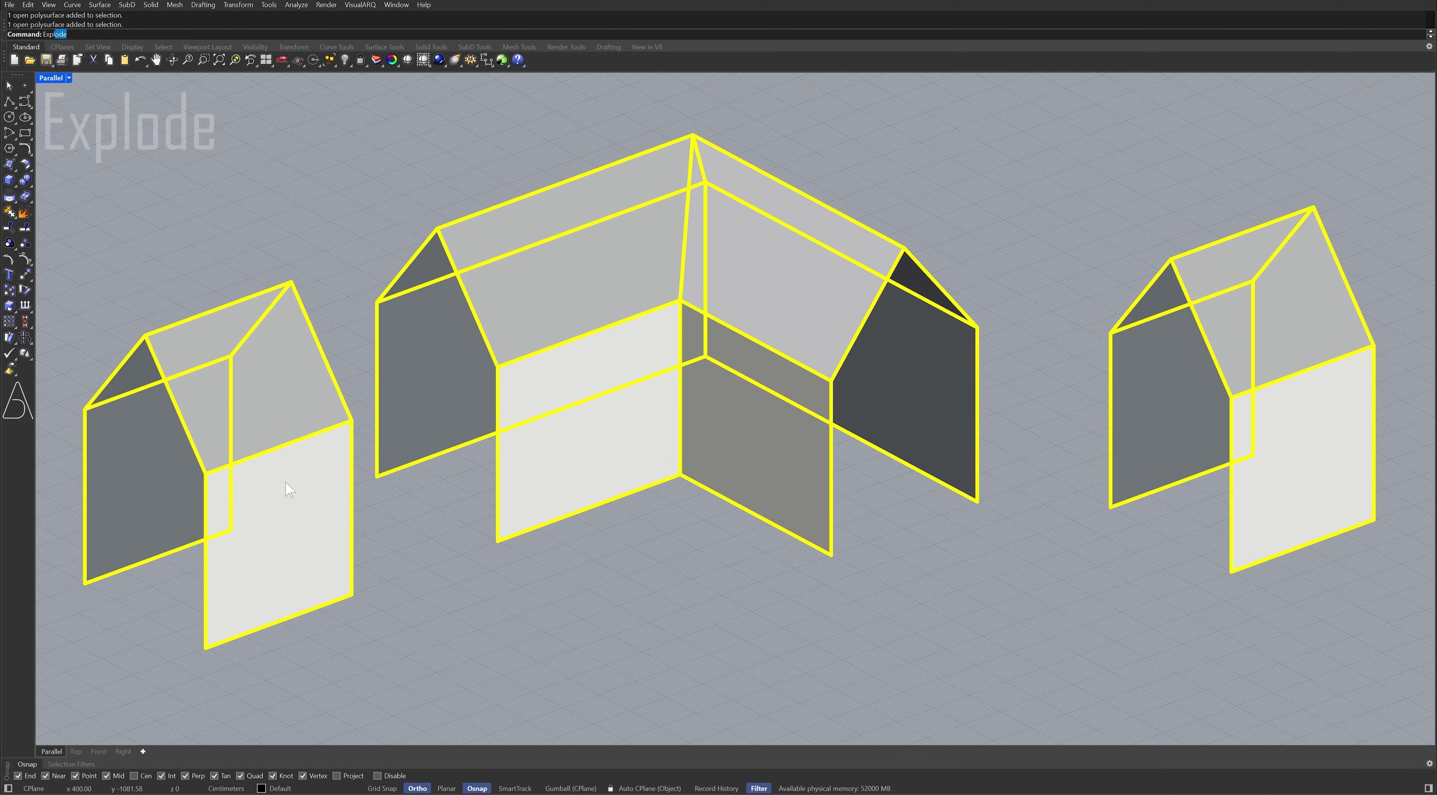
pyautogui.press('Return')
# - Loft a roof piece and a wall piece across the gap between the left and middle houses
pyautogui.write('Loft')
pyautogui.press('Return')
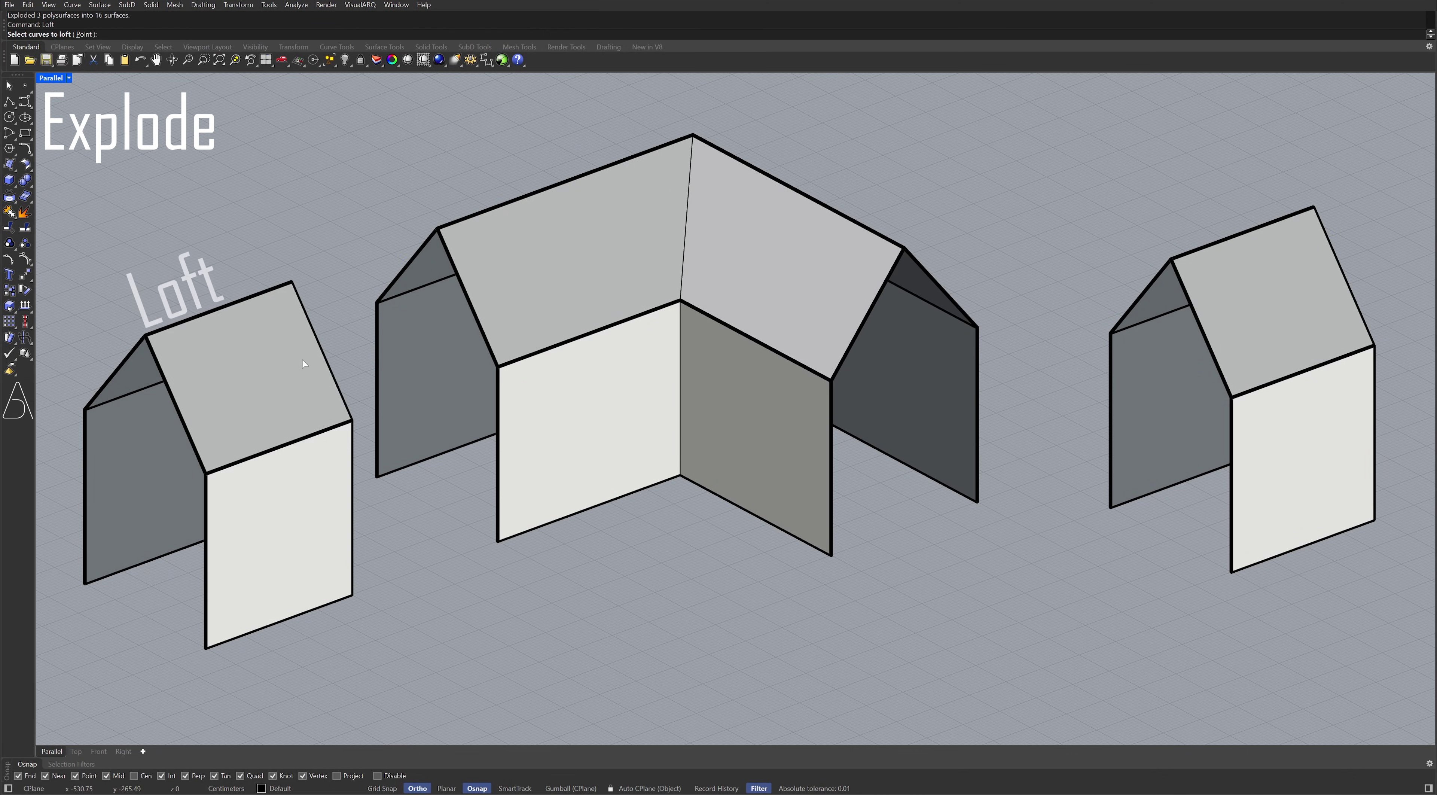
pyautogui.click(477, 332)
pyautogui.press('Return')
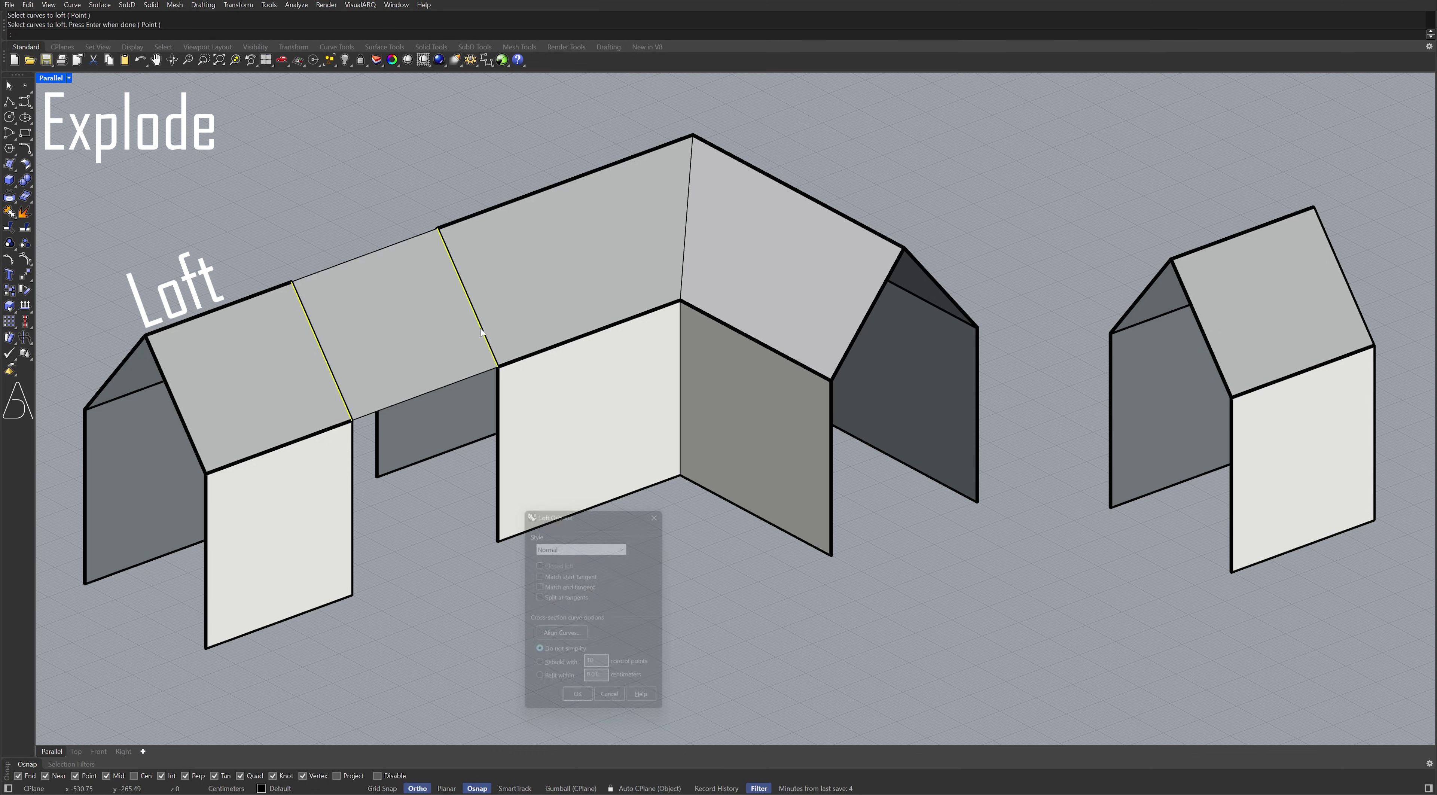
pyautogui.press('Return')
pyautogui.press('Return')
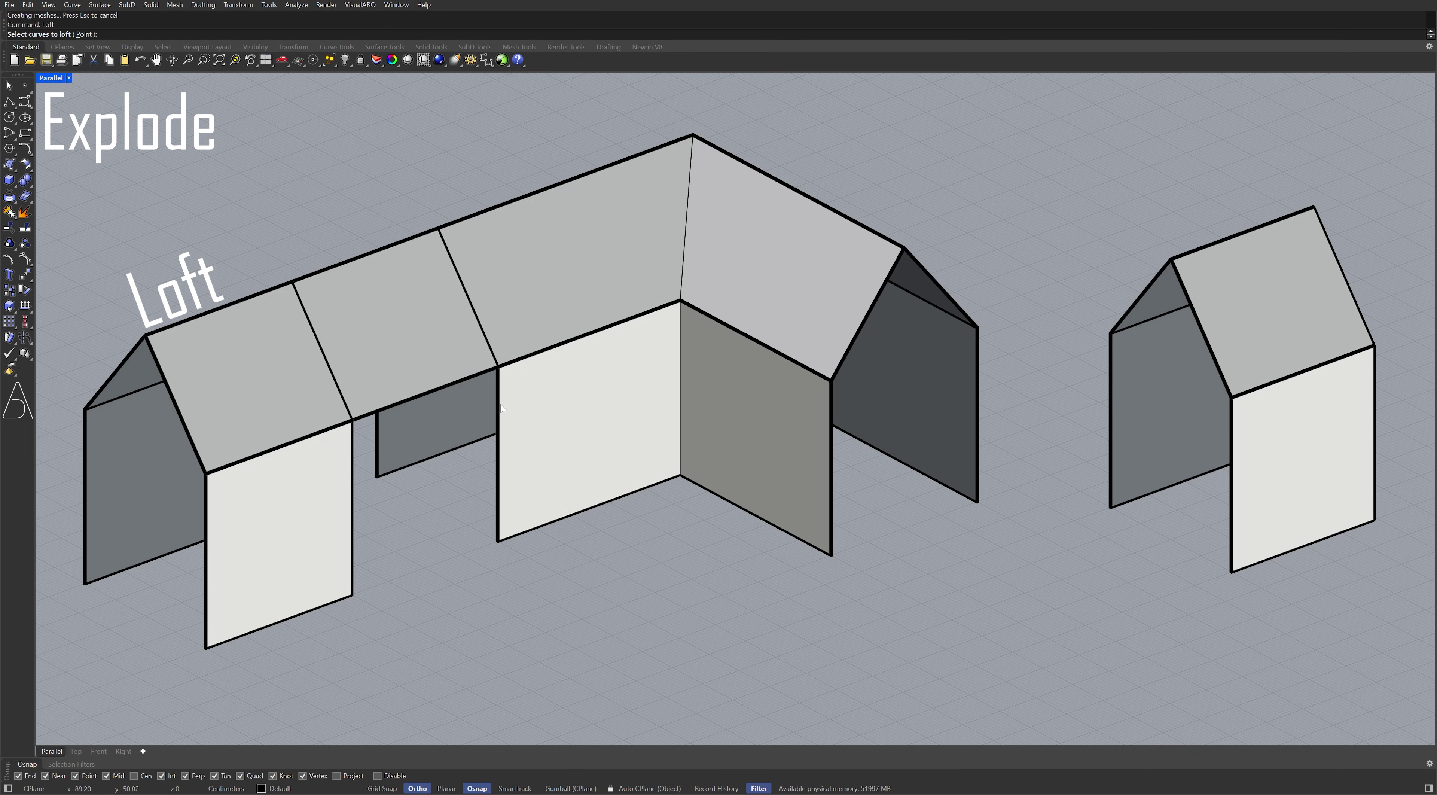
pyautogui.click(356, 446)
pyautogui.press('Return')
pyautogui.press('Return')
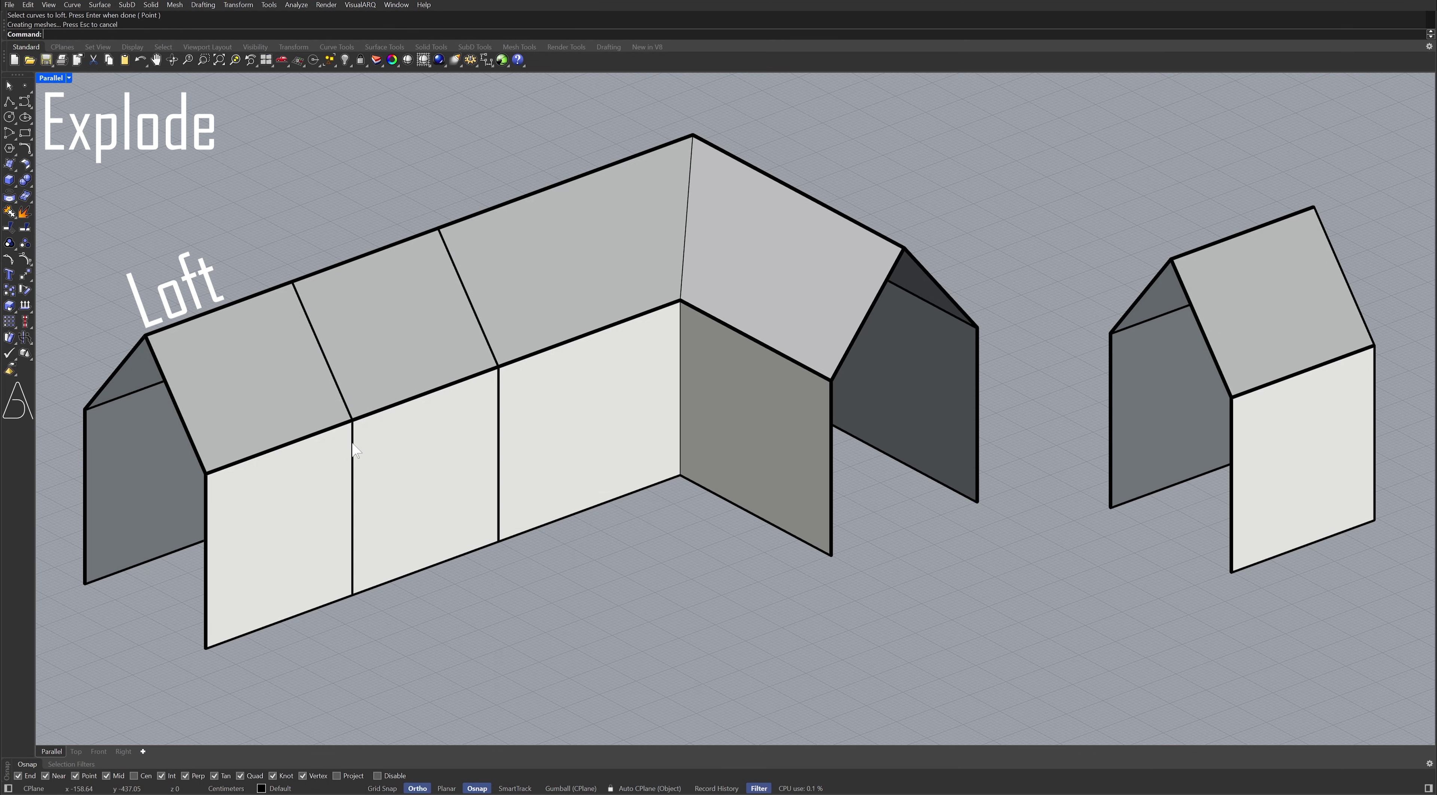
# - BlendSrf a curved roof and wall between the middle and right houses' edges
pyautogui.write('BlendSrf')
pyautogui.press('Return')
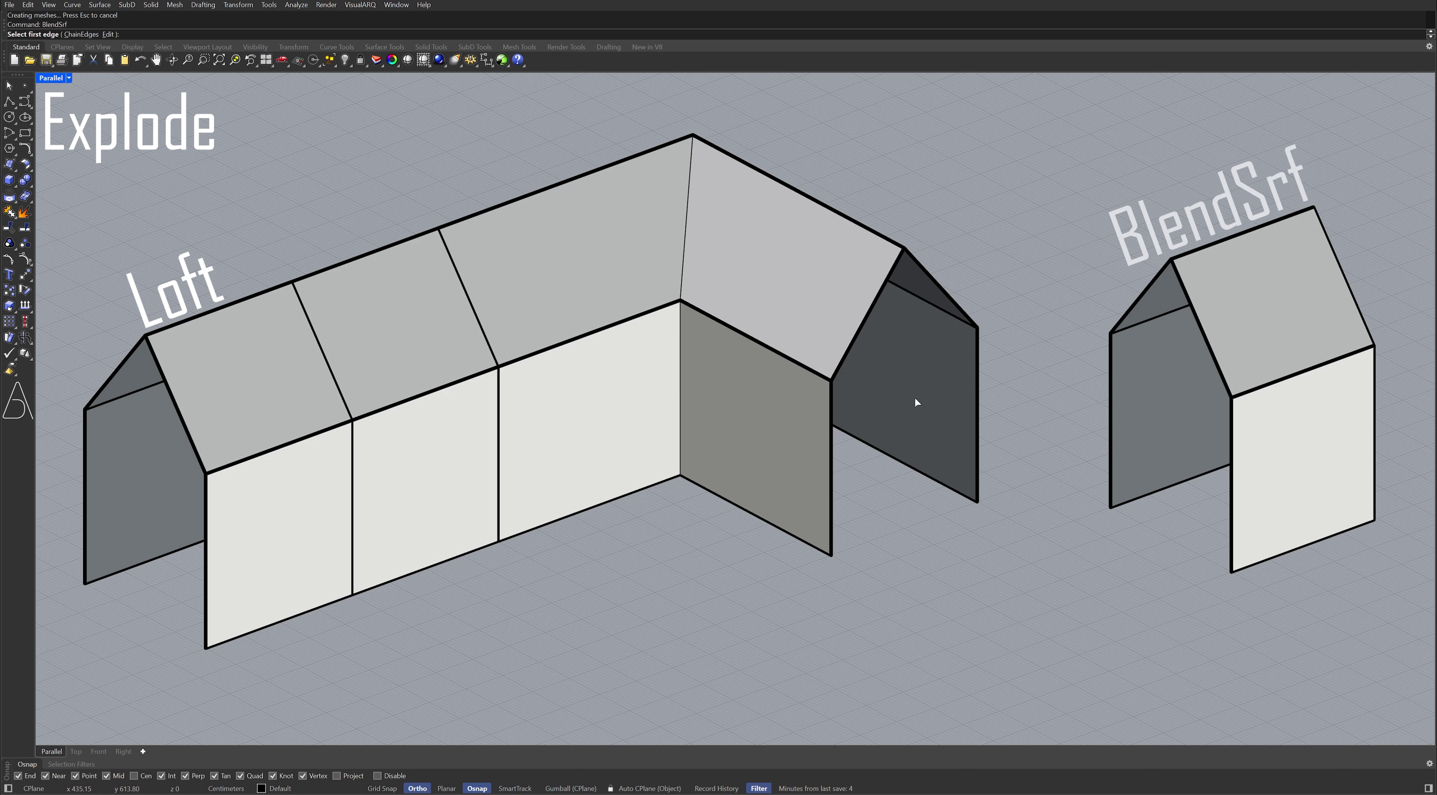
pyautogui.click(889, 274)
pyautogui.click(1153, 284)
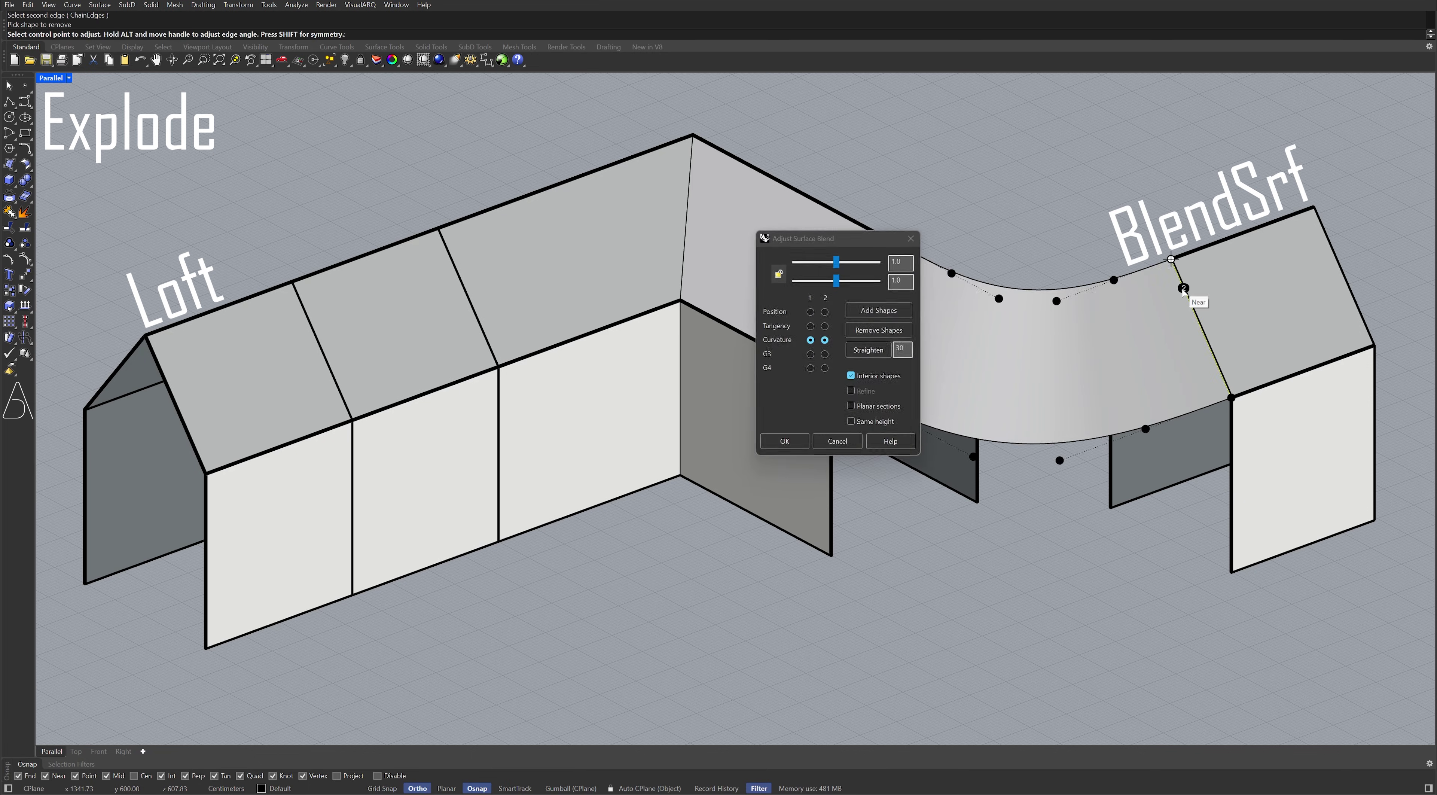
pyautogui.press('Return')
pyautogui.press('Return')
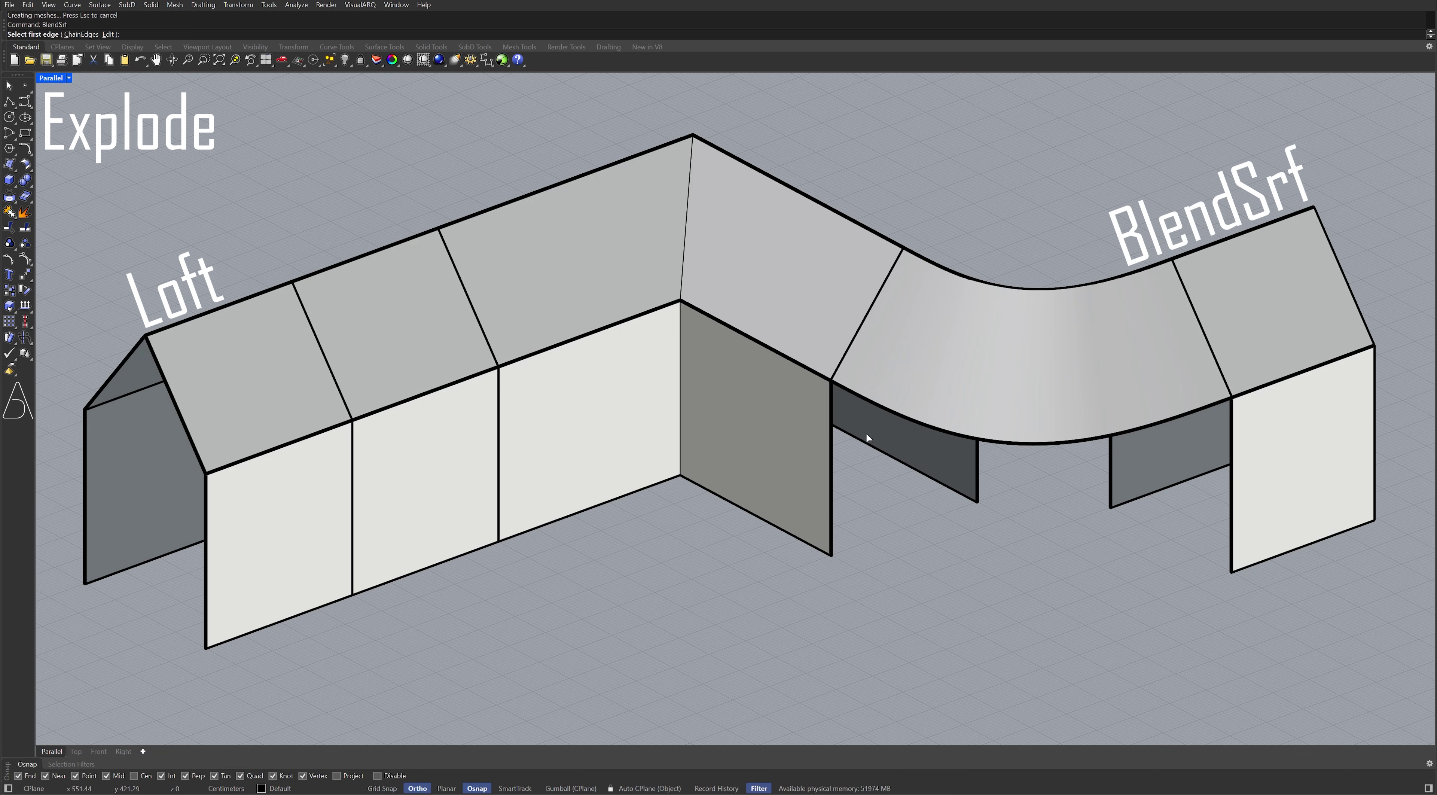
pyautogui.click(831, 405)
pyautogui.click(1230, 432)
pyautogui.press('Return')
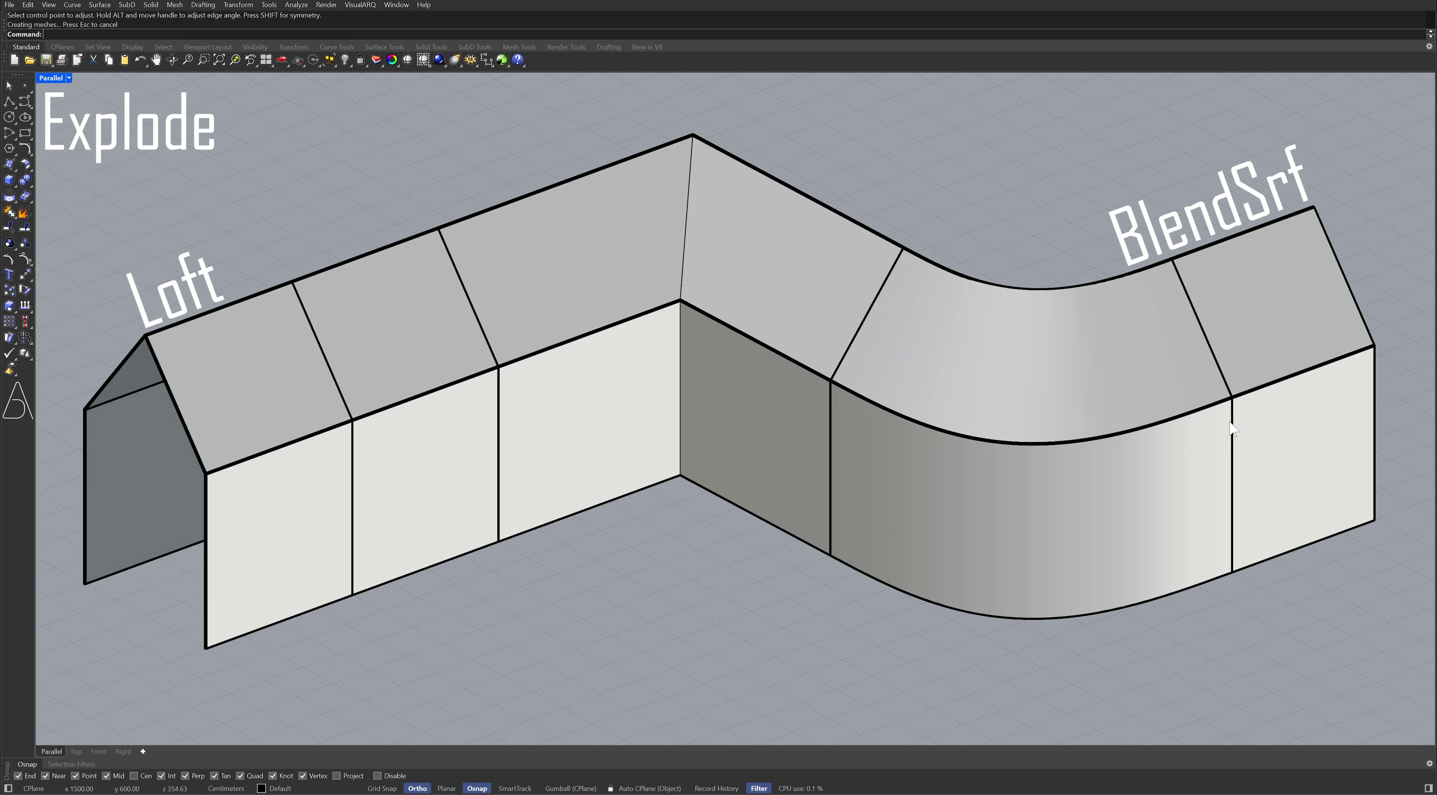
# - PlanarUnion the three roof panels into one surface
pyautogui.write('PlanarUnion')
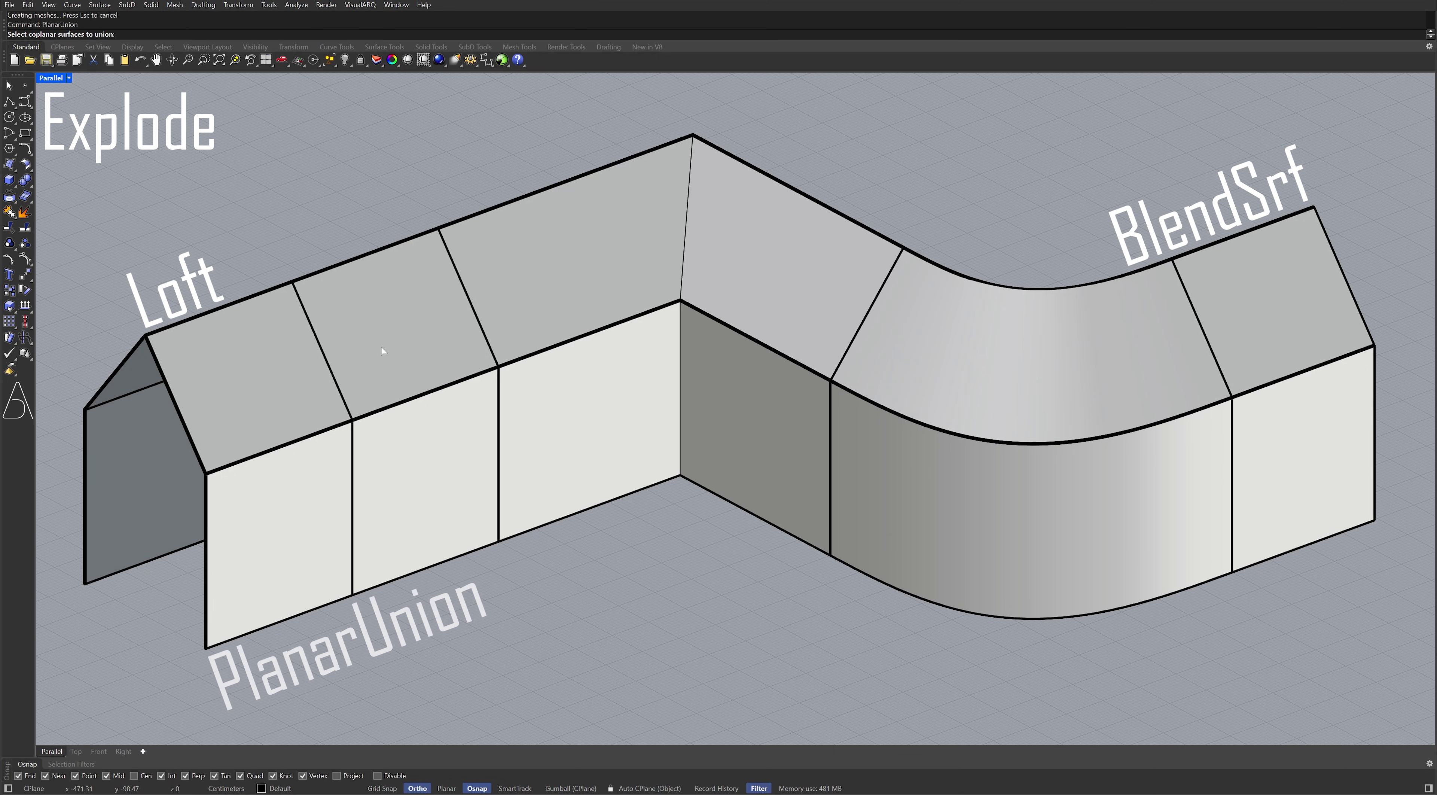
pyautogui.press('Return')
pyautogui.click(307, 385)
pyautogui.click(444, 334)
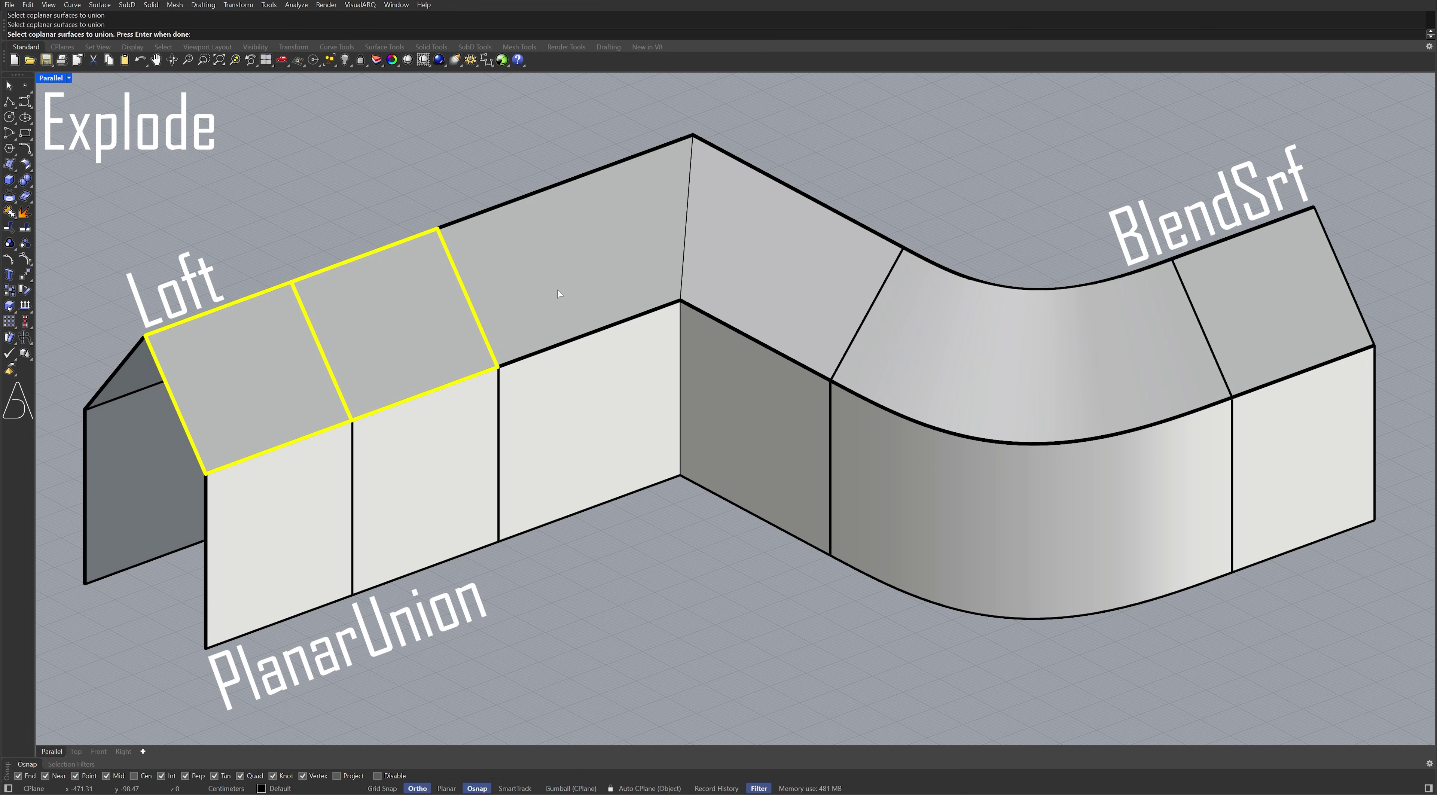
pyautogui.click(557, 296)
pyautogui.press('Return')
# - PlanarUnion the right, middle and left wall panels into one surface
pyautogui.press('Return')
pyautogui.click(558, 368)
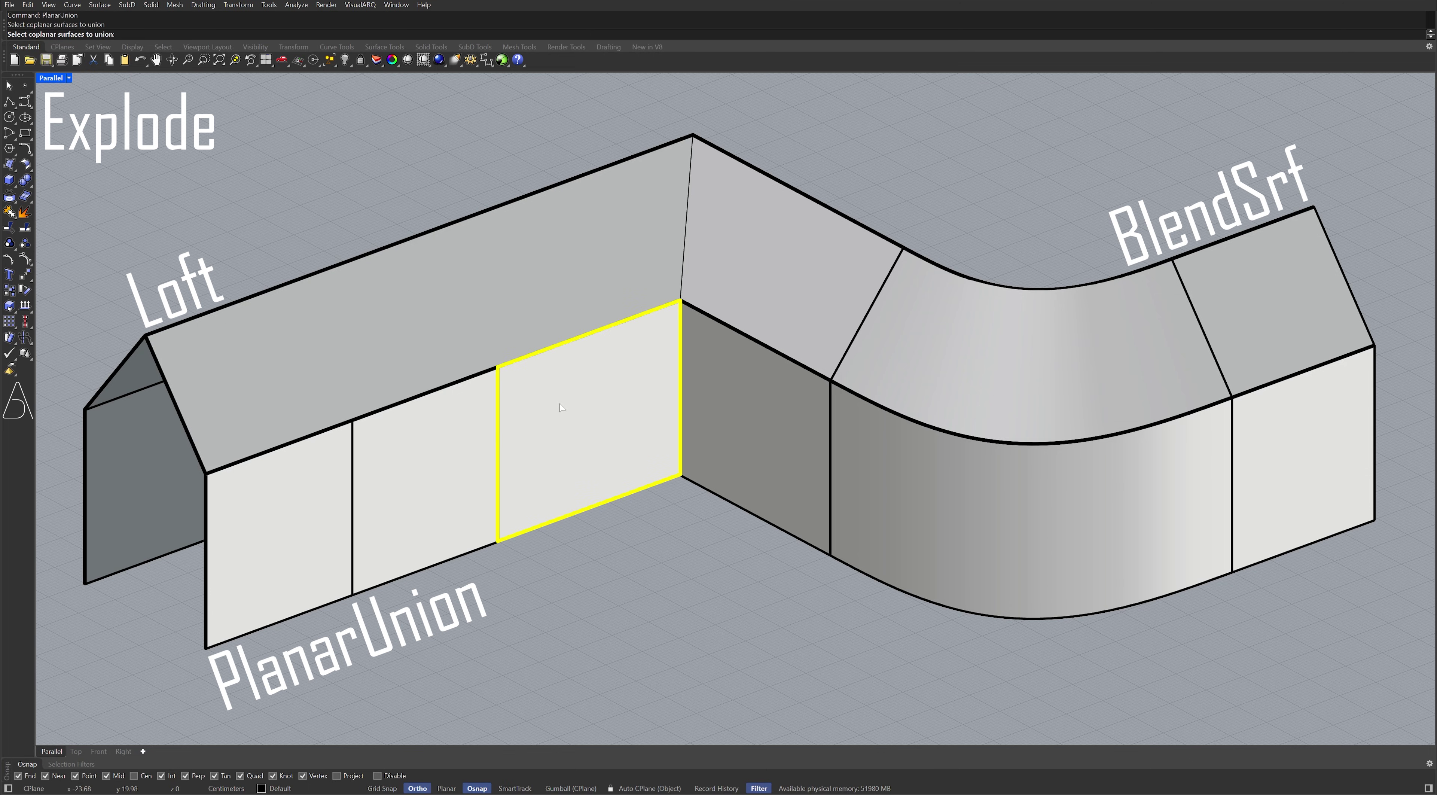
pyautogui.click(424, 480)
pyautogui.click(299, 488)
pyautogui.press('Return')
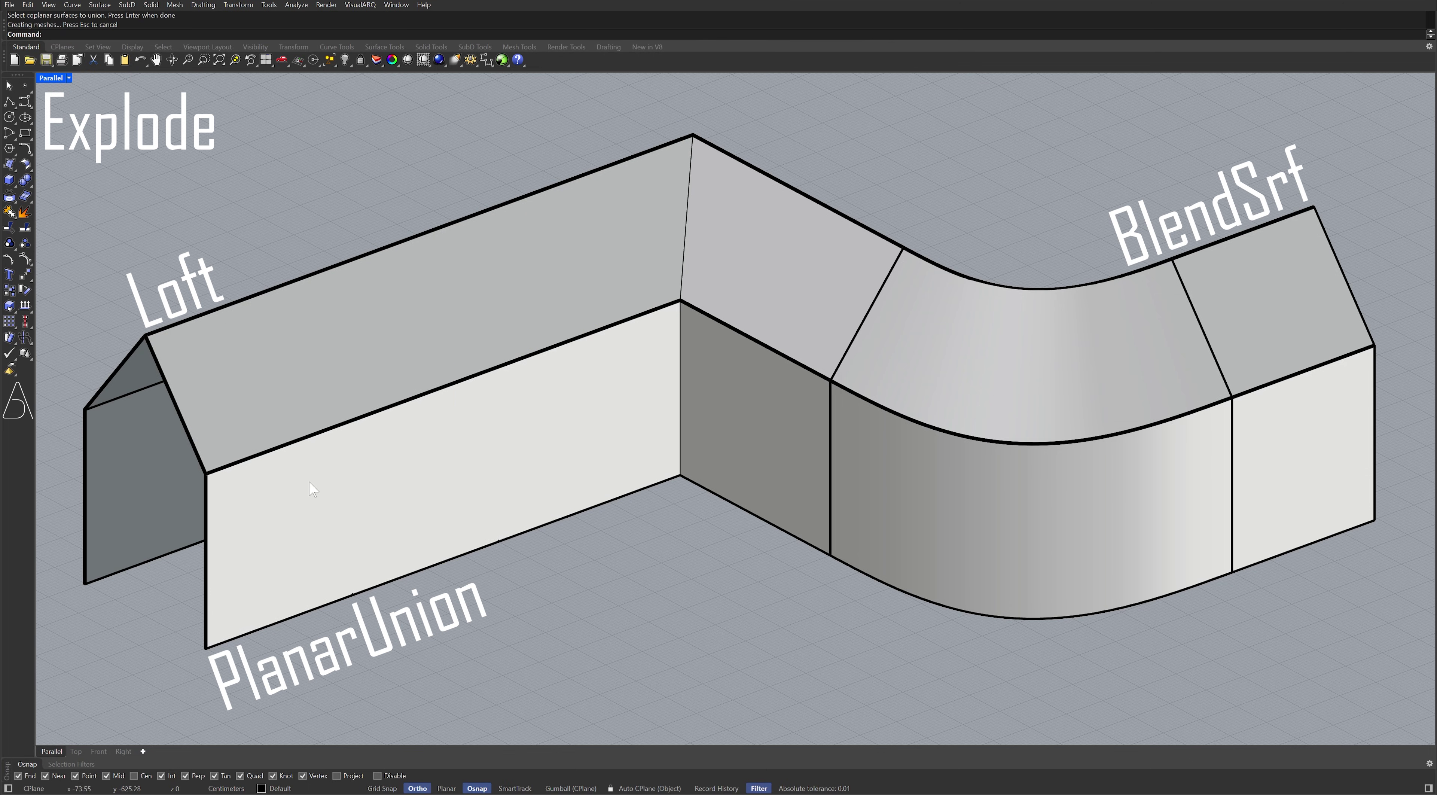
pyautogui.write('MergeSrf')
pyautogui.press('Return')
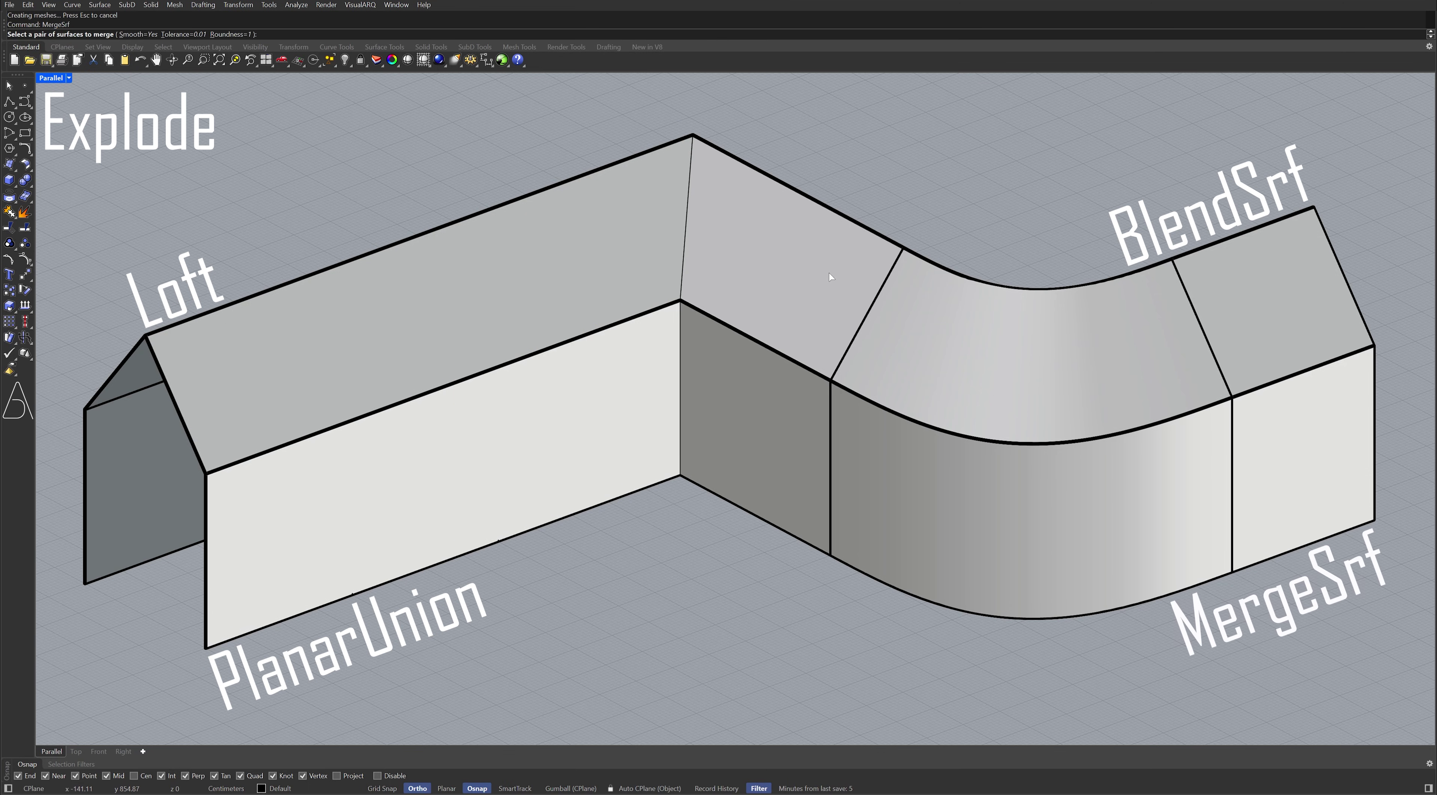
# - With Smooth=No, merge the flat upper, right top, lower and side panels into the curved blends
pyautogui.write('s')
pyautogui.press('Return')
pyautogui.click(828, 272)
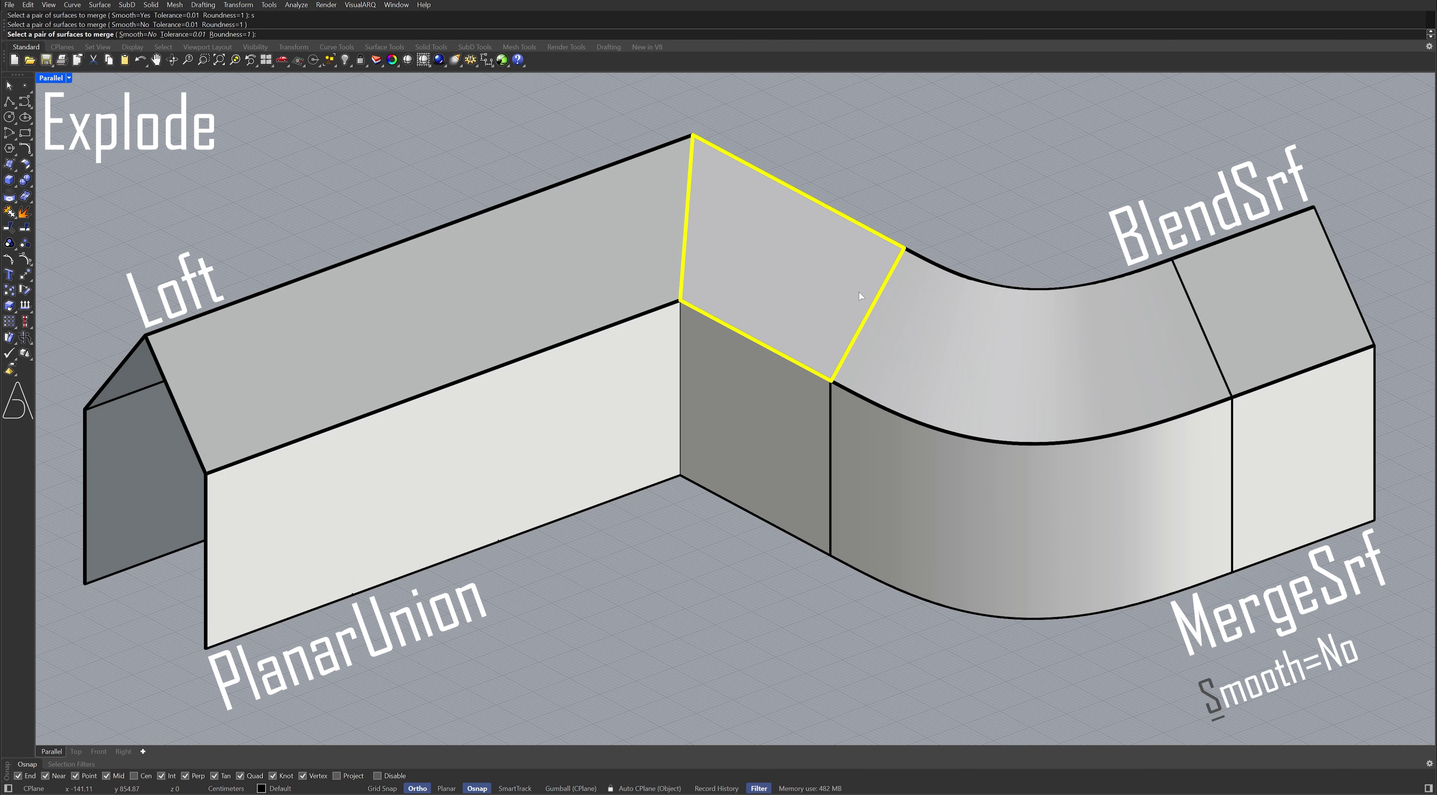
pyautogui.click(938, 325)
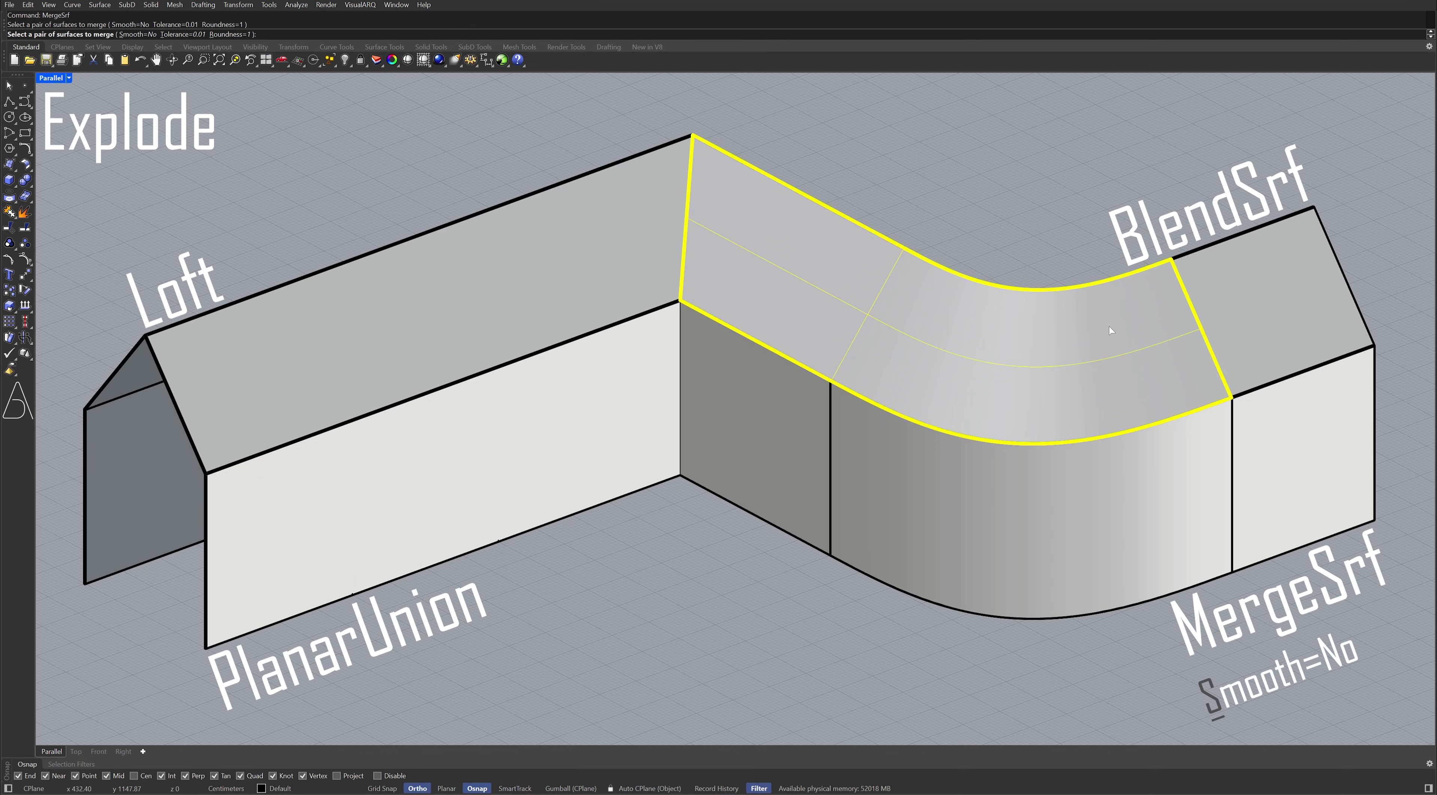
pyautogui.click(1257, 312)
pyautogui.click(1280, 445)
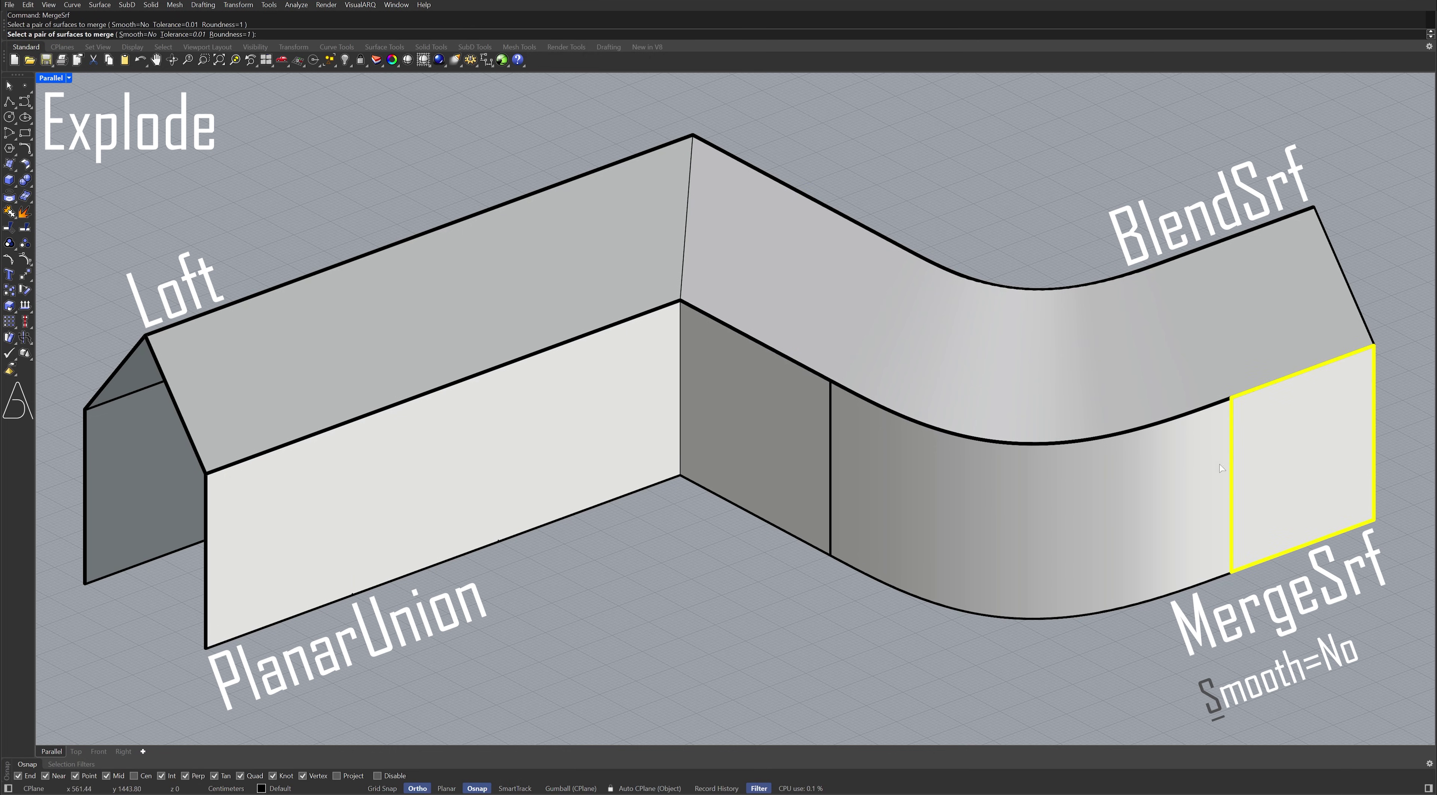
pyautogui.click(1141, 500)
pyautogui.click(763, 423)
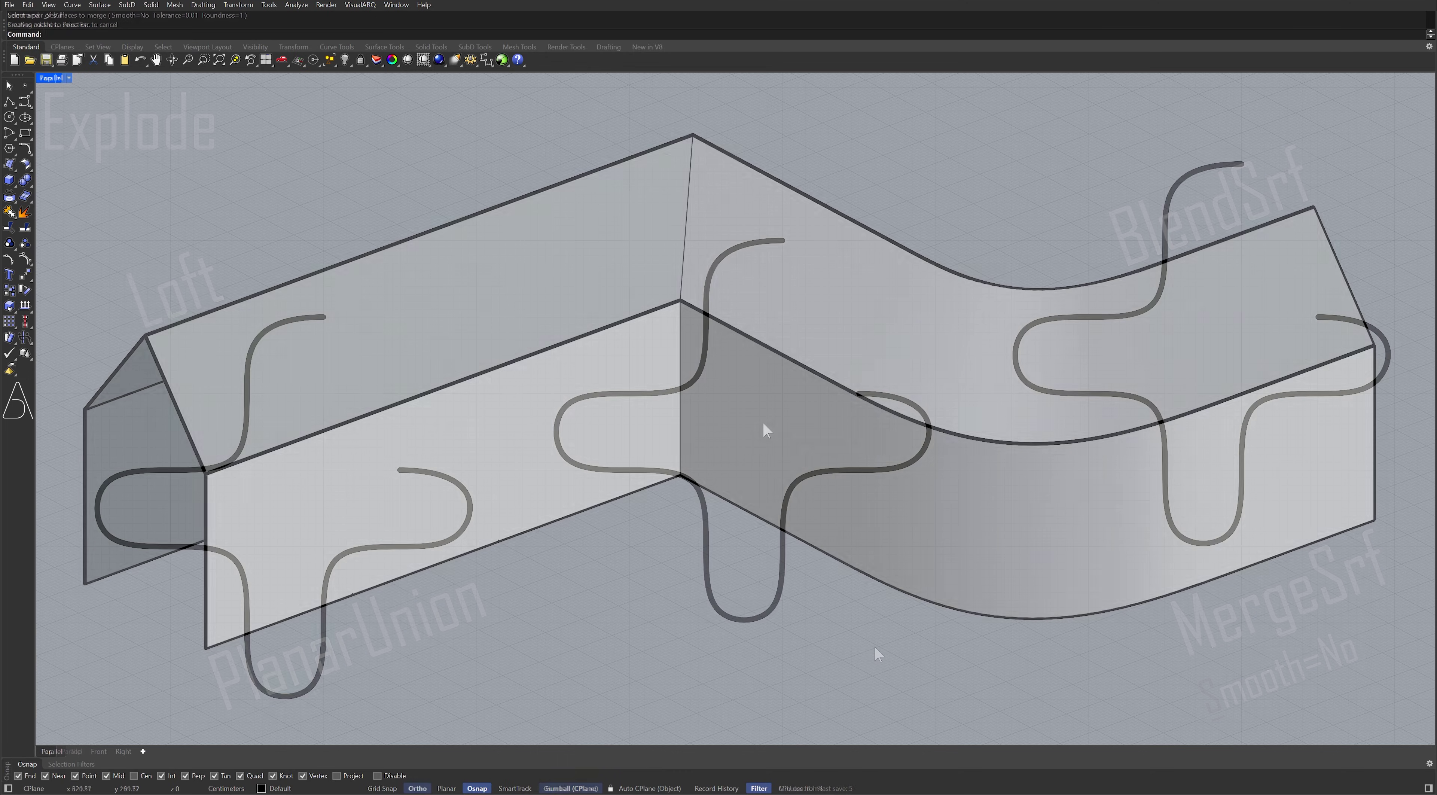
# - Close the left cross curve with a straight segment using CloseCrv
pyautogui.write('CloseCrv')
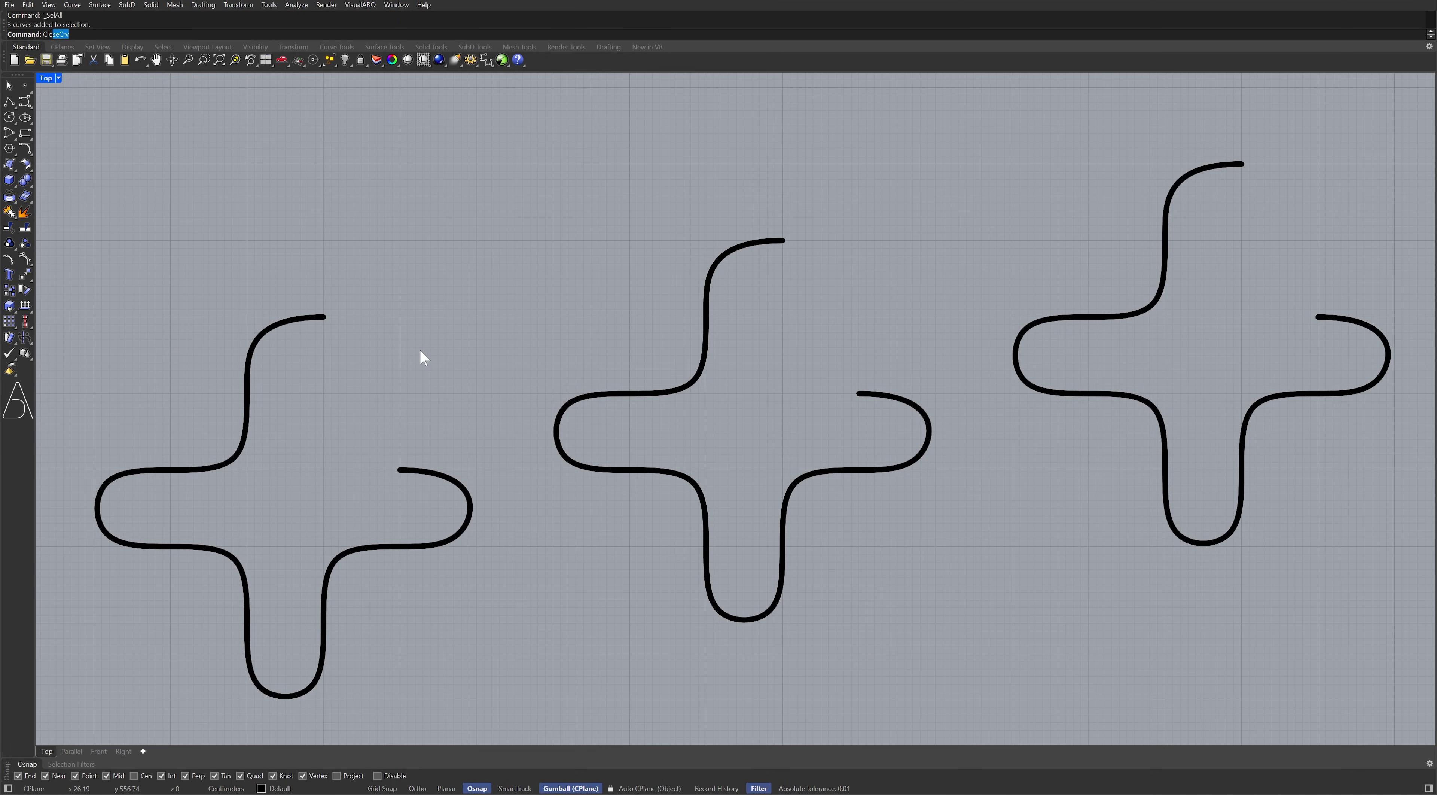
pyautogui.press('Return')
pyautogui.click(310, 320)
pyautogui.press('Return')
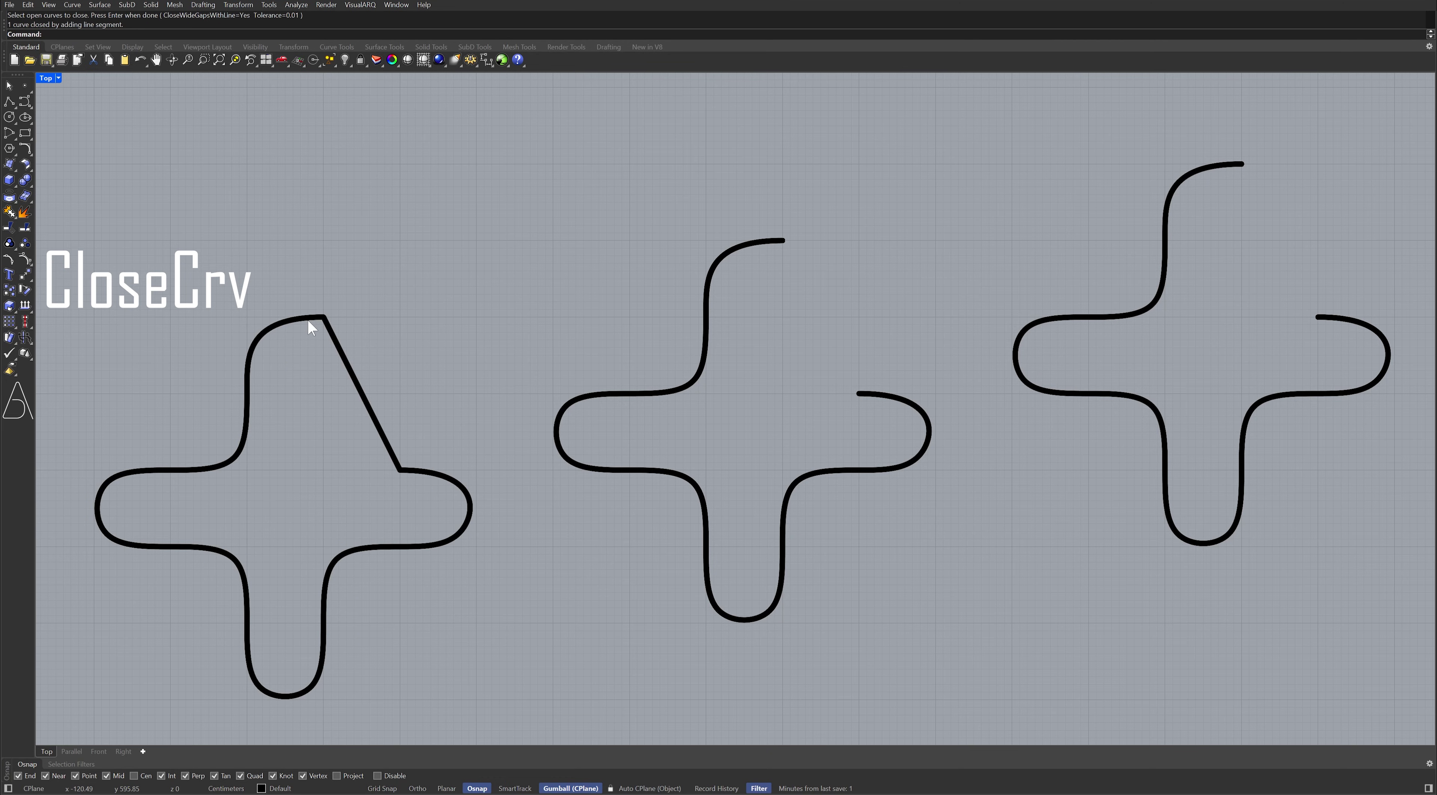
# - Close the middle cross curve smoothly with MakePeriodic
pyautogui.write('MakePeriodic')
pyautogui.press('Return')
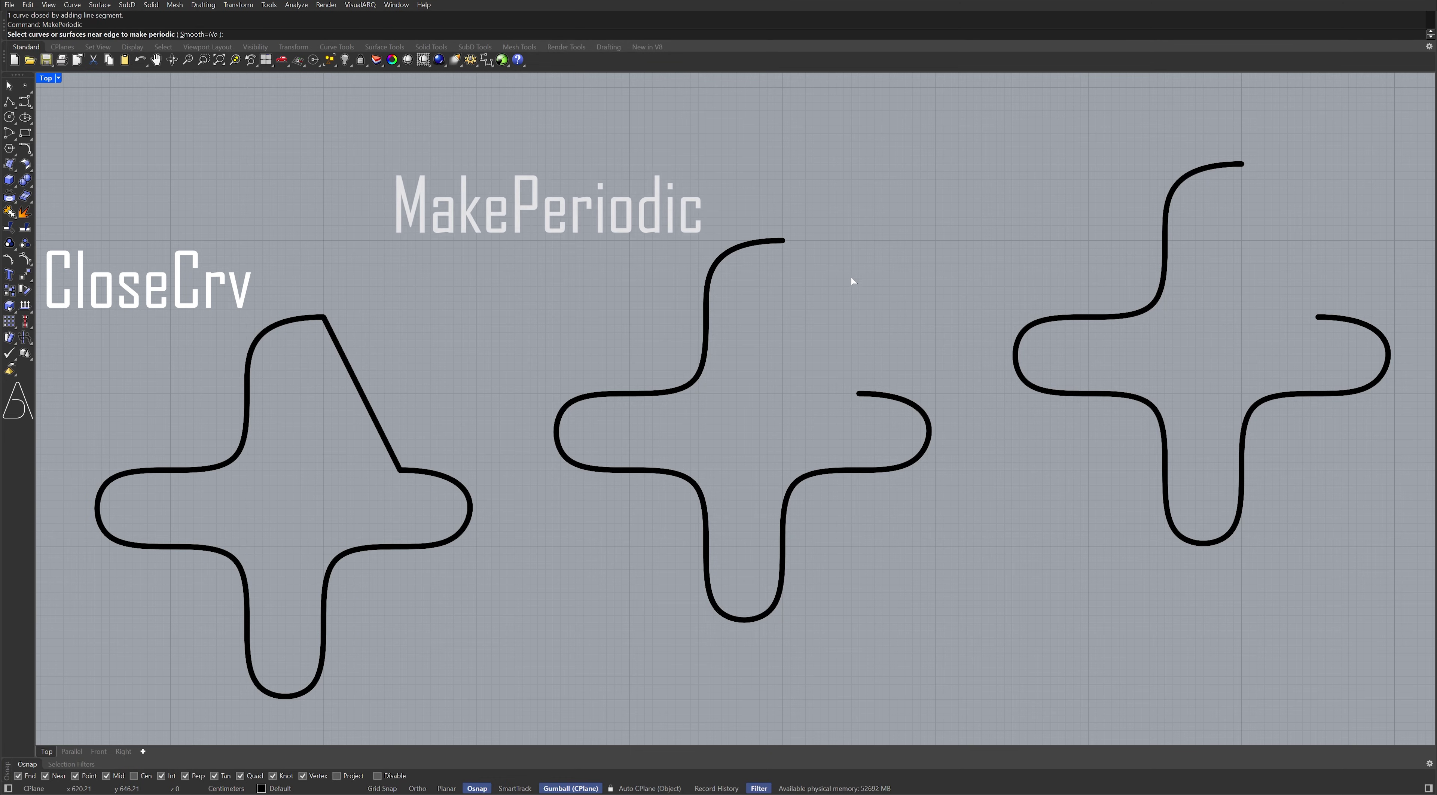
pyautogui.click(763, 244)
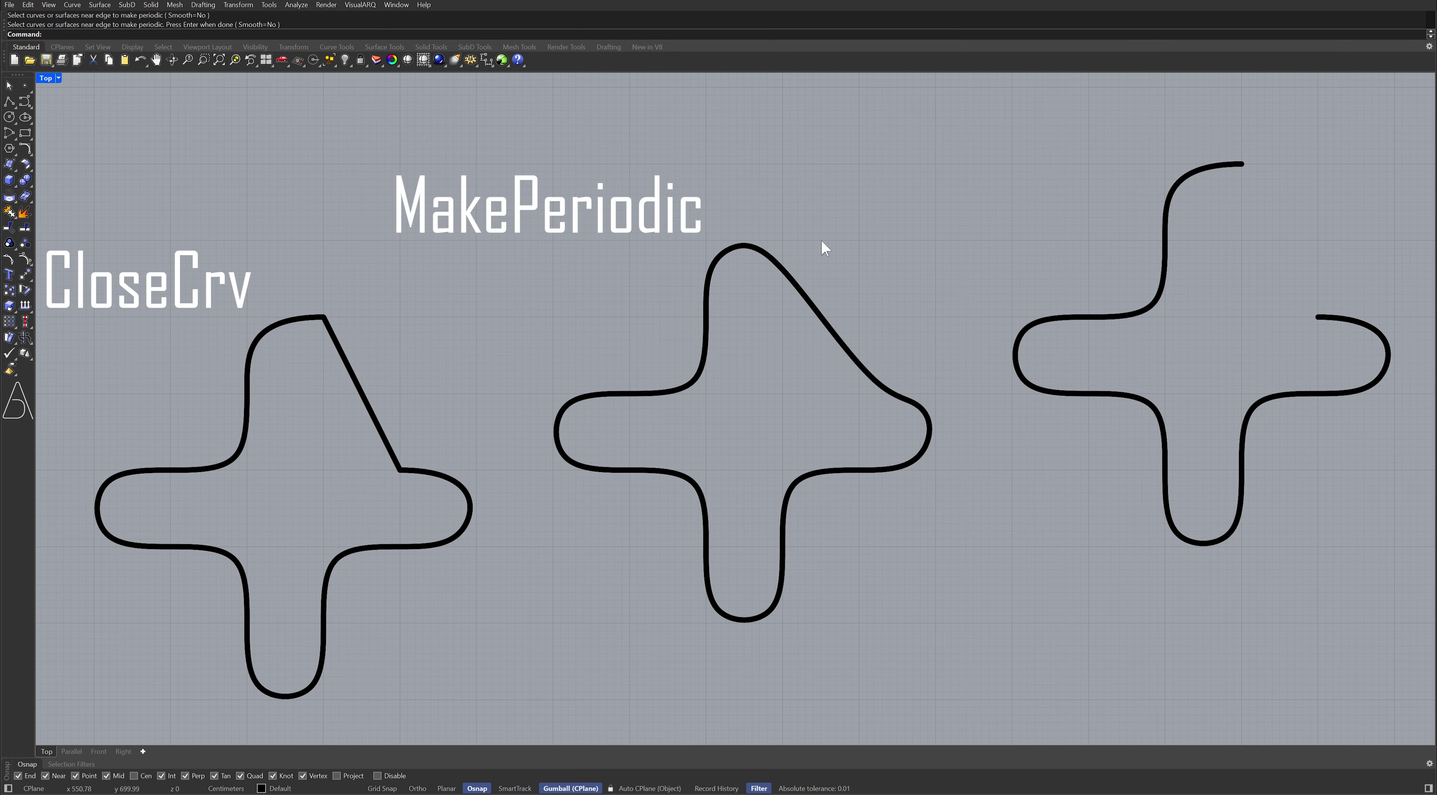
# - Continue the right cross curve from its top end and close it shut
pyautogui.write('ContinueCurve')
pyautogui.press('Return')
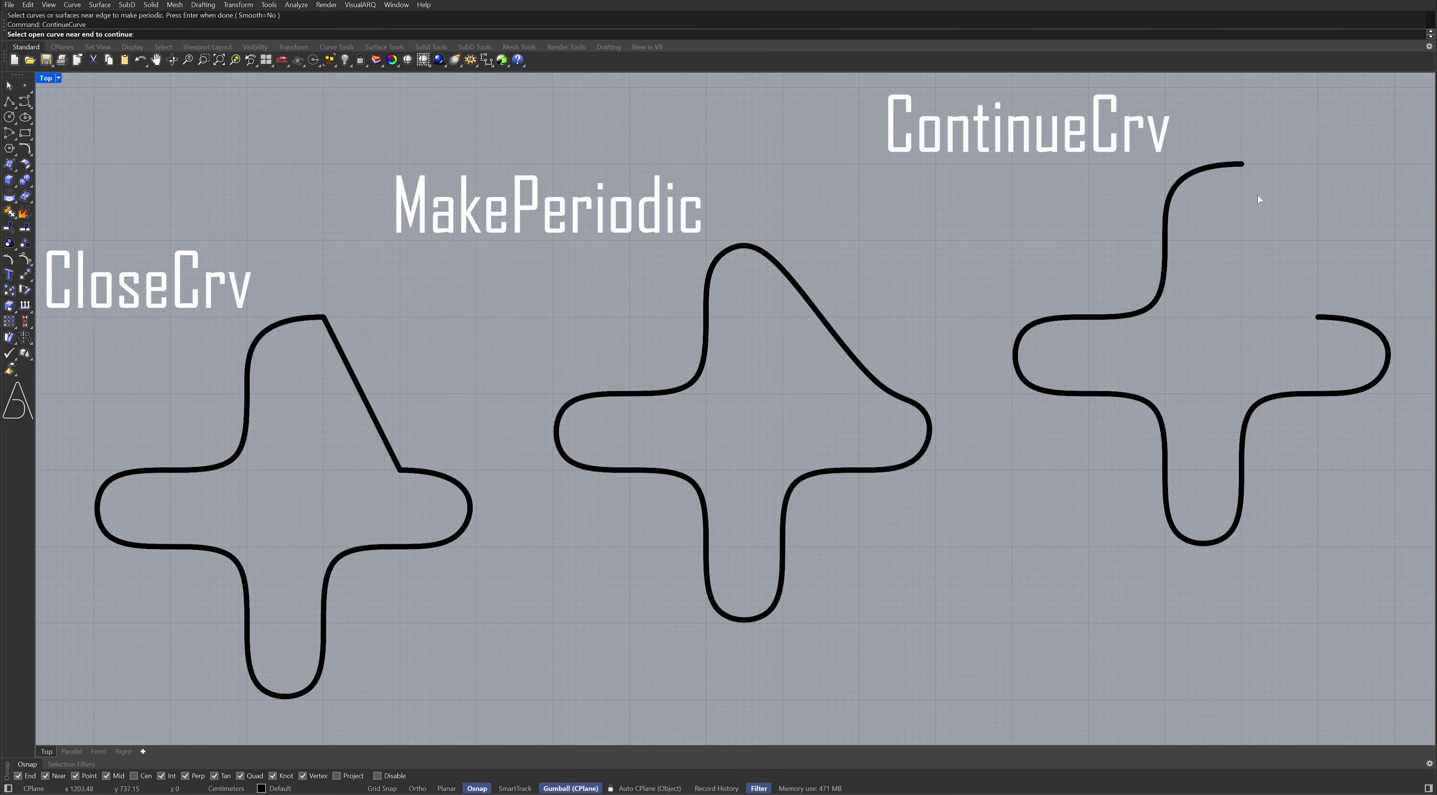
pyautogui.click(1219, 167)
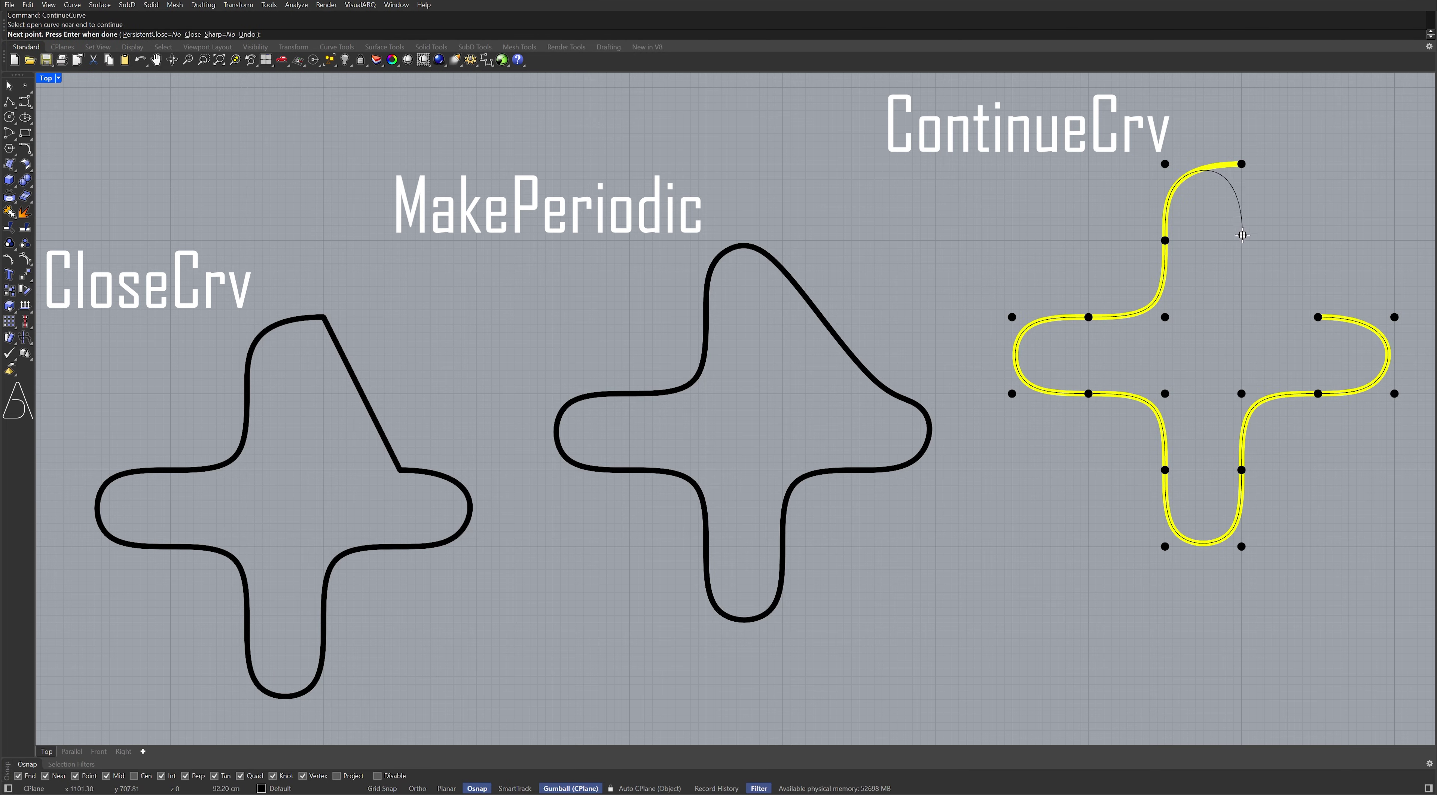
pyautogui.click(1241, 316)
pyautogui.write('c')
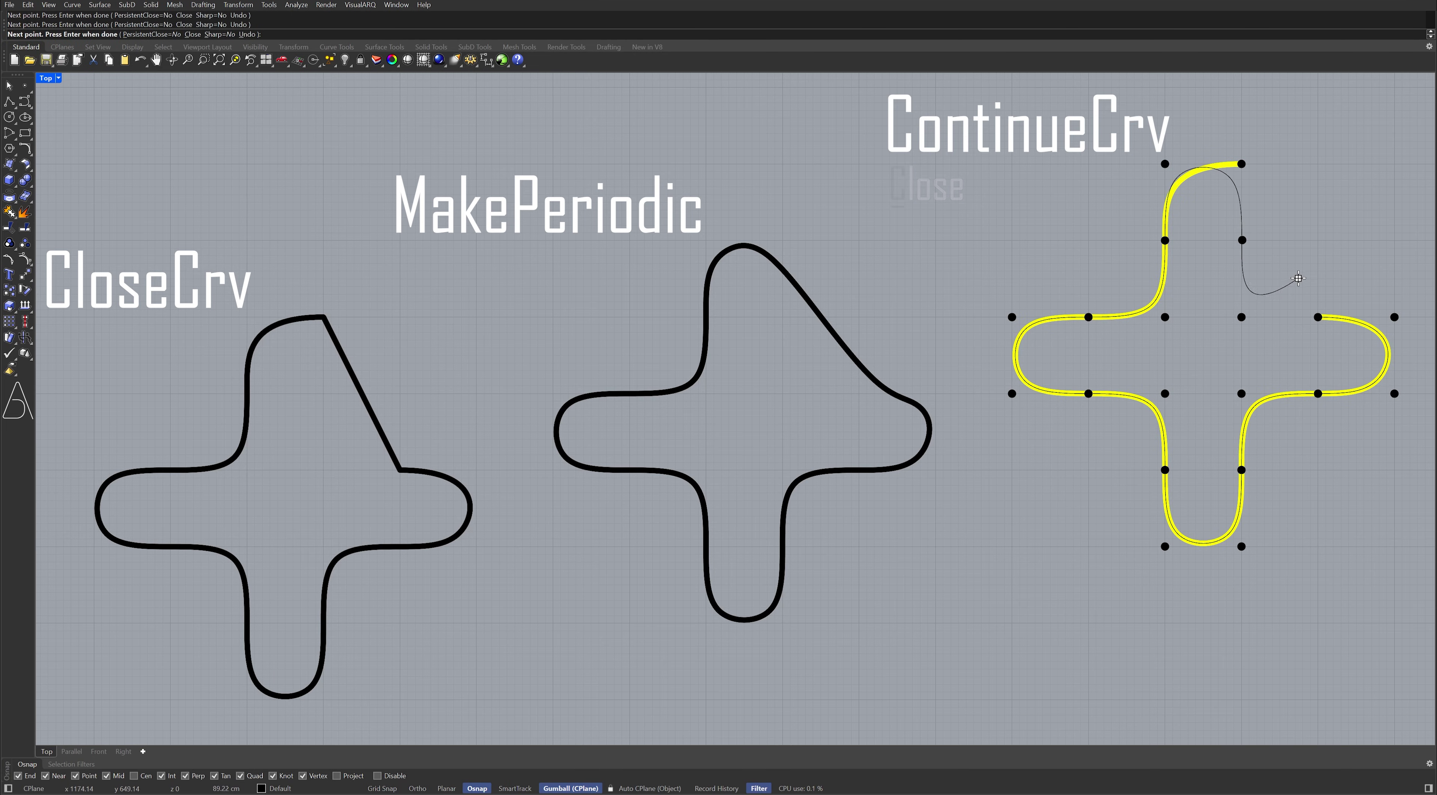
pyautogui.press('Return')
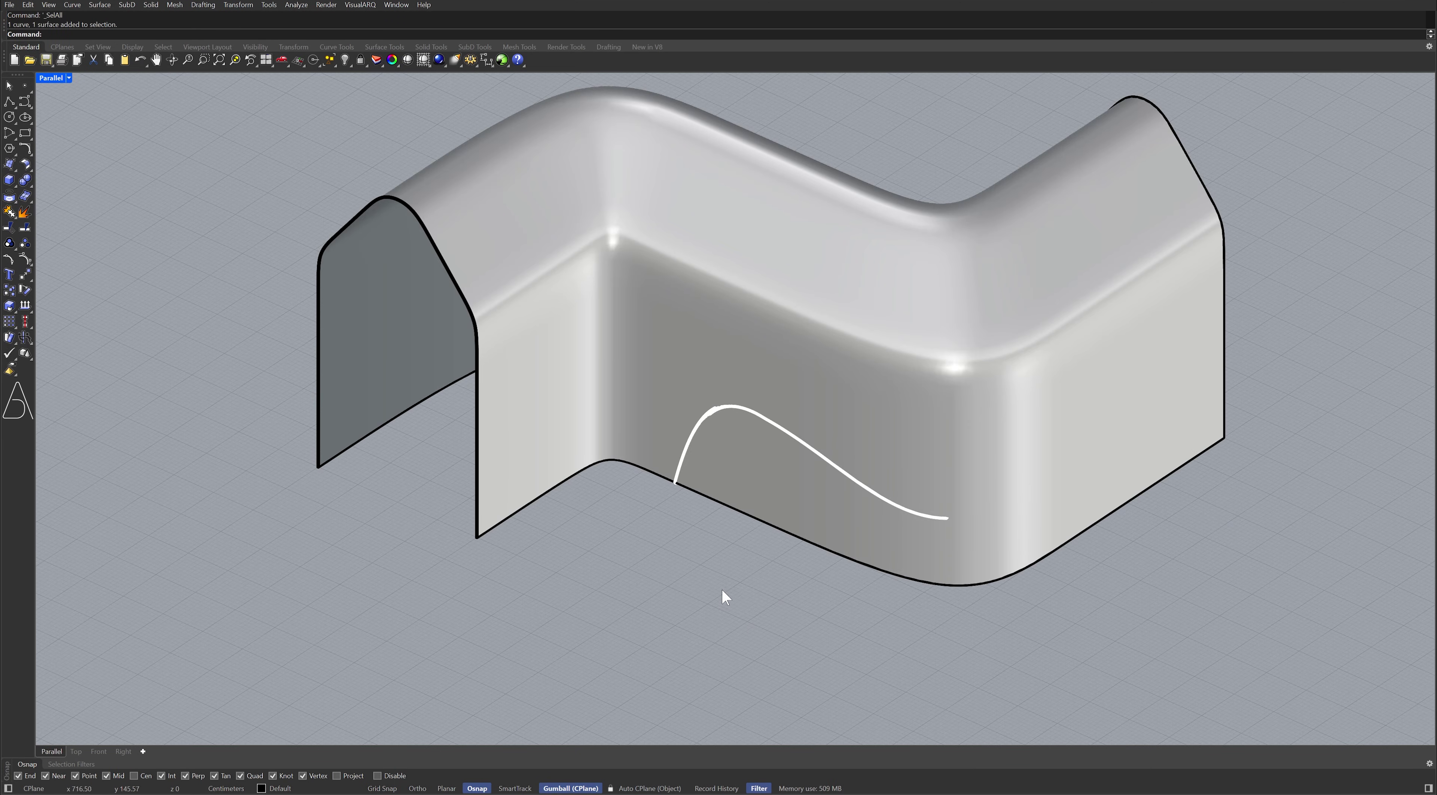
# - Extend the wall surface outward at its left end edge with ExtendSrf
pyautogui.write('ExtendSrf')
pyautogui.press('Return')
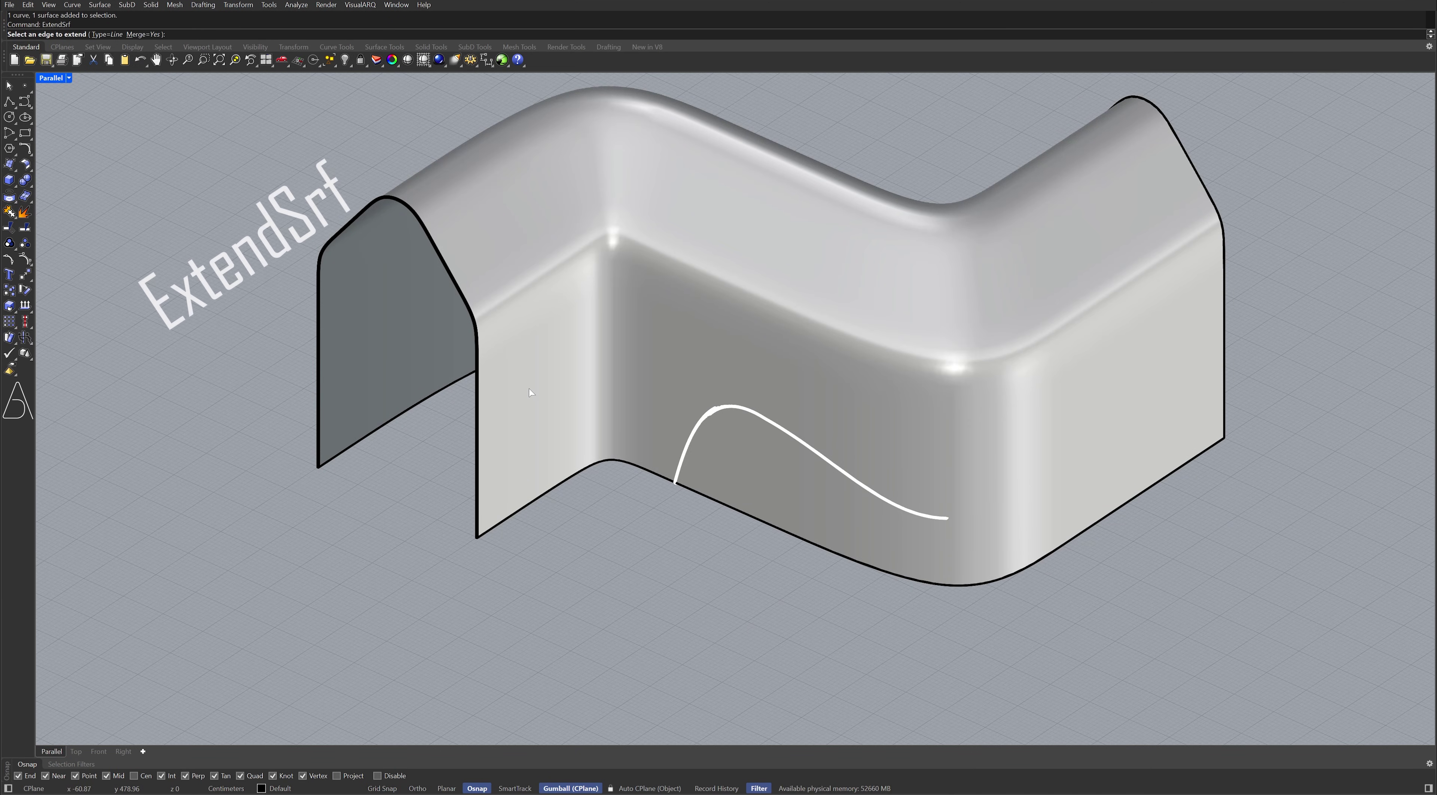
pyautogui.click(478, 420)
pyautogui.click(257, 541)
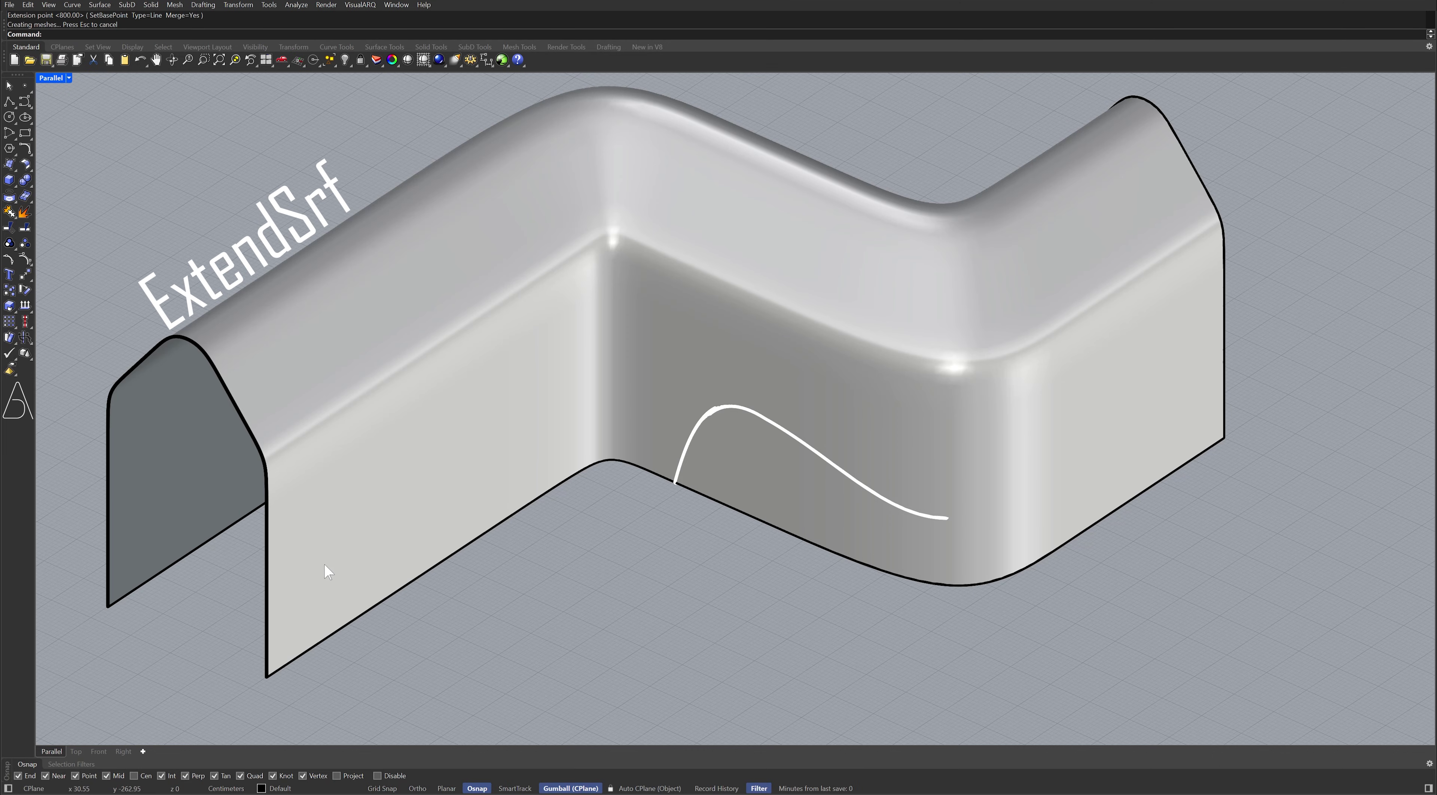
# - Extend the bottom edge curve at both its left and right ends
pyautogui.write('Extend')
pyautogui.press('Return')
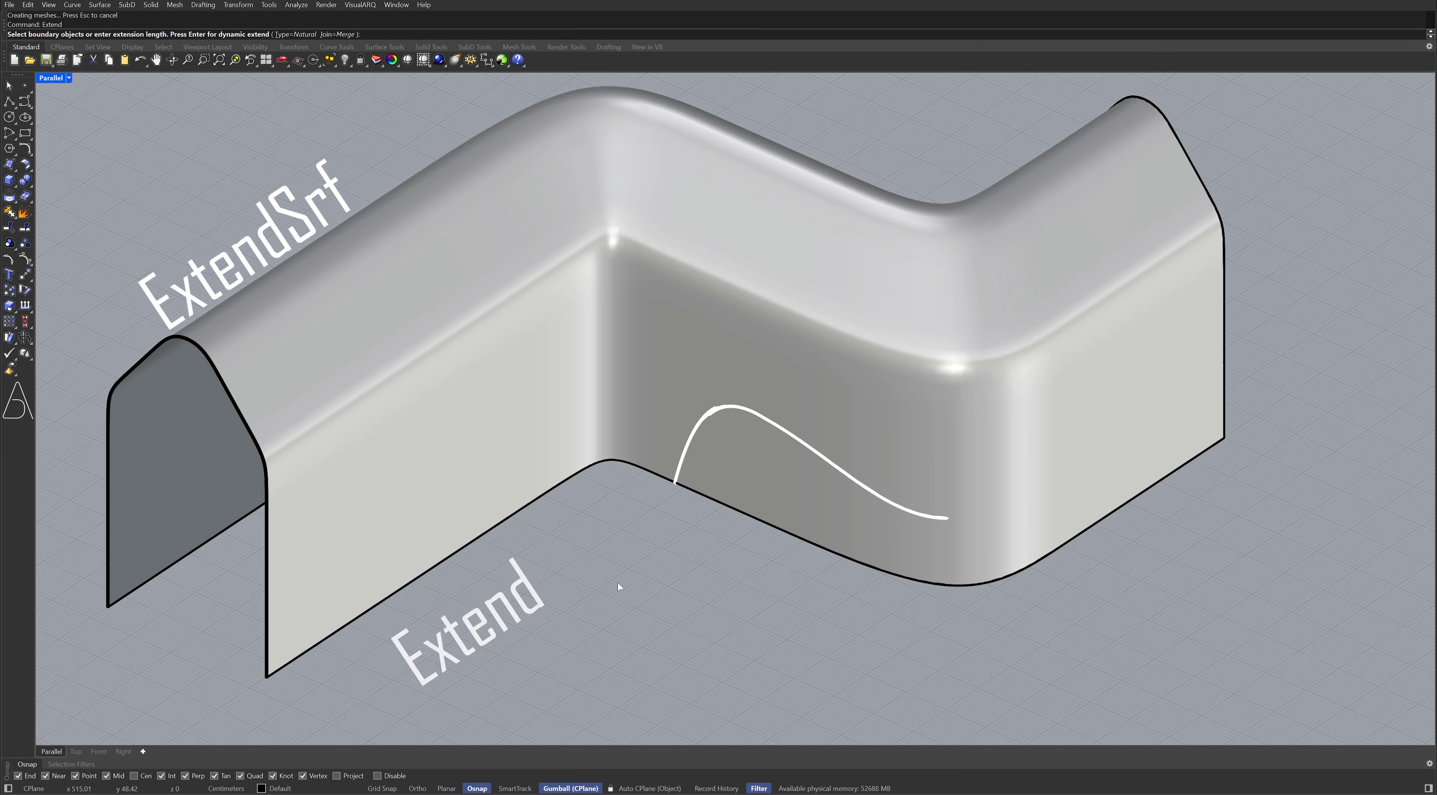
pyautogui.click(495, 530)
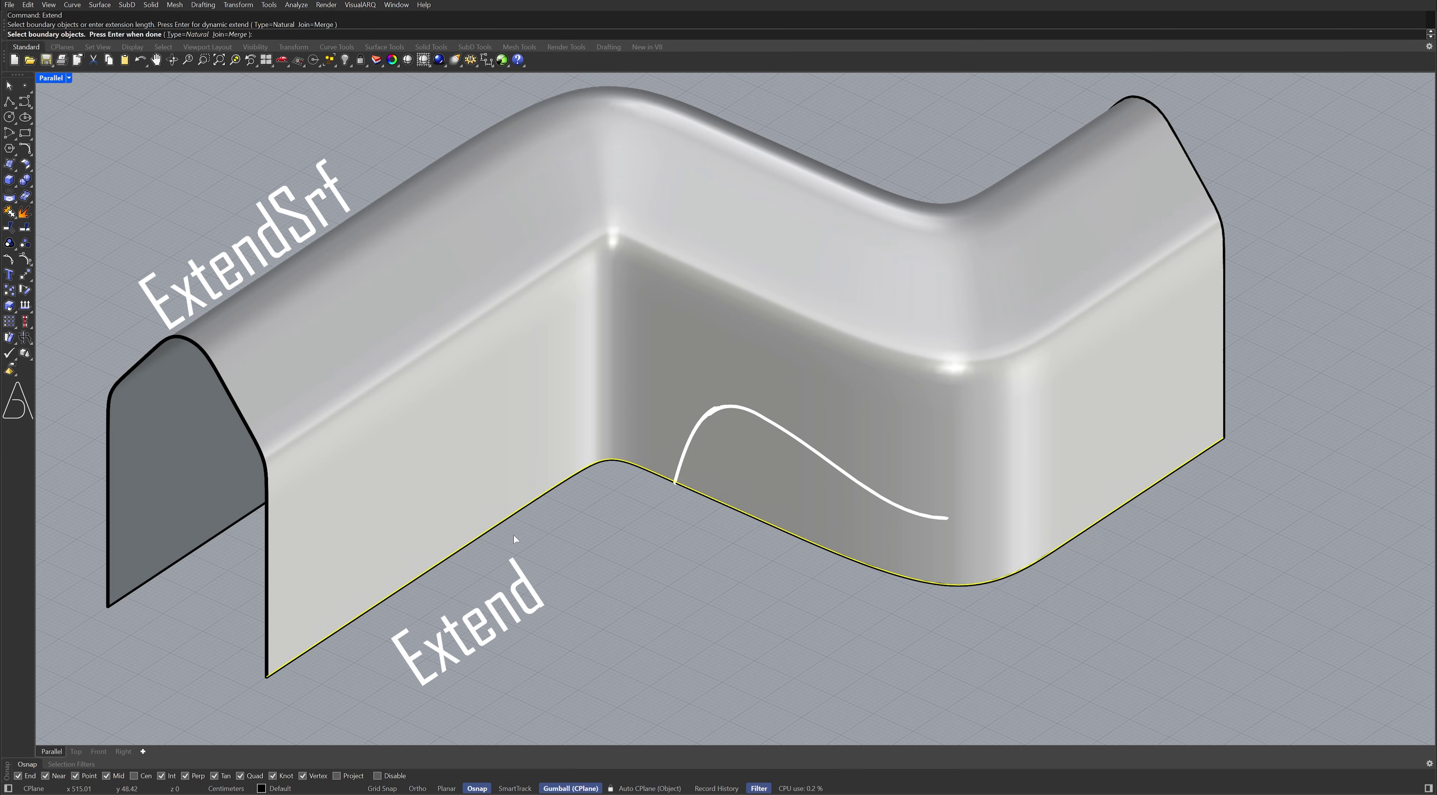
pyautogui.press('Return')
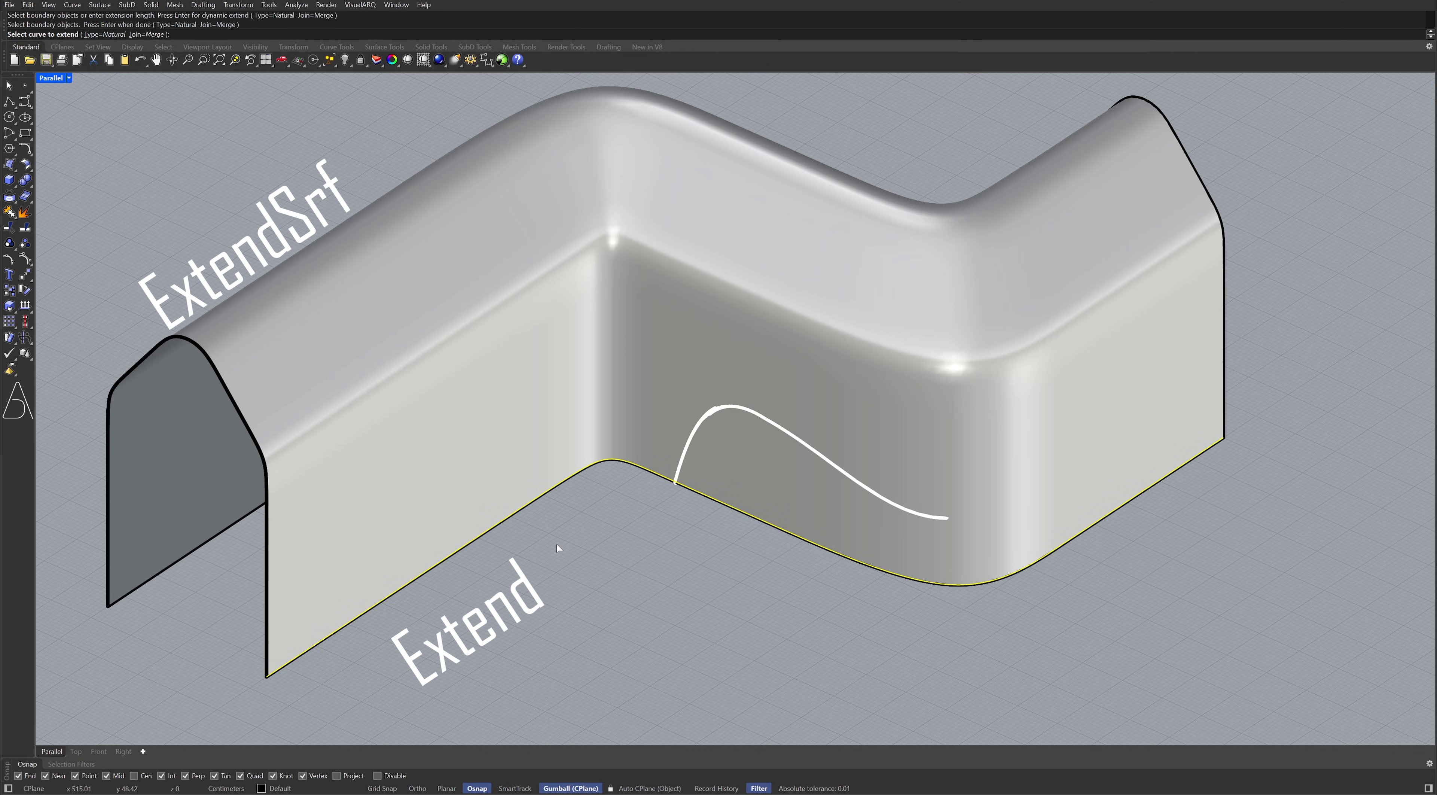
pyautogui.click(320, 643)
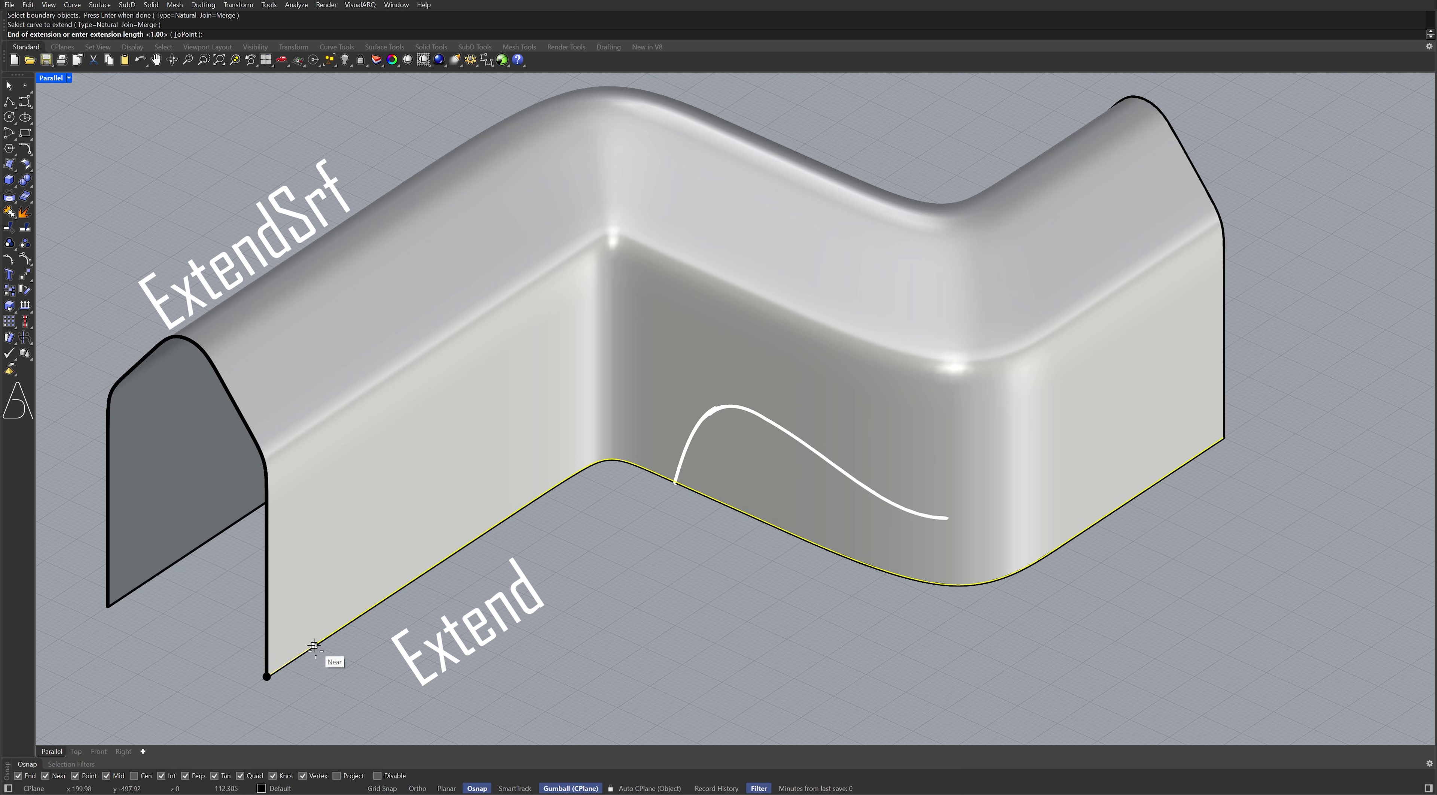
pyautogui.click(233, 698)
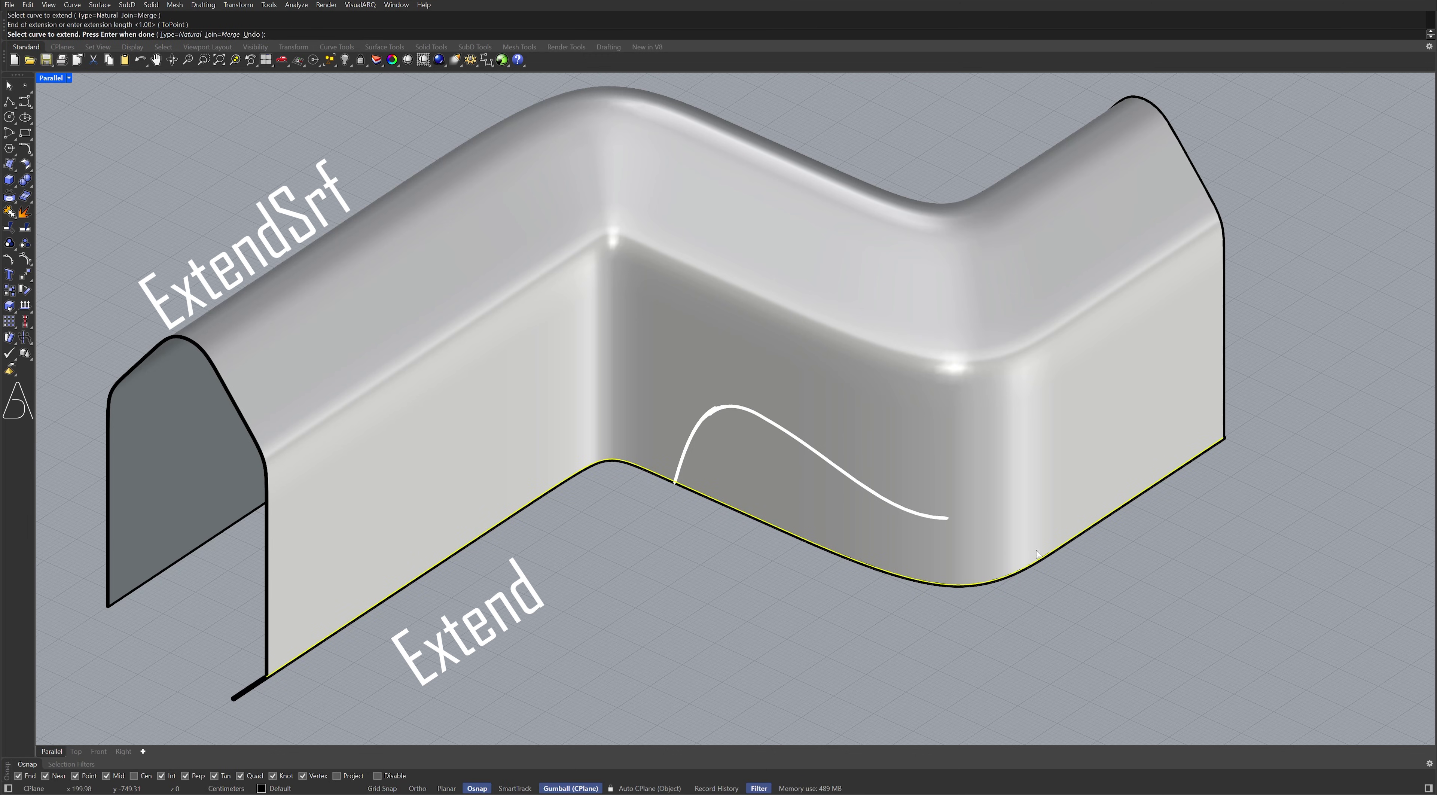
pyautogui.click(1167, 481)
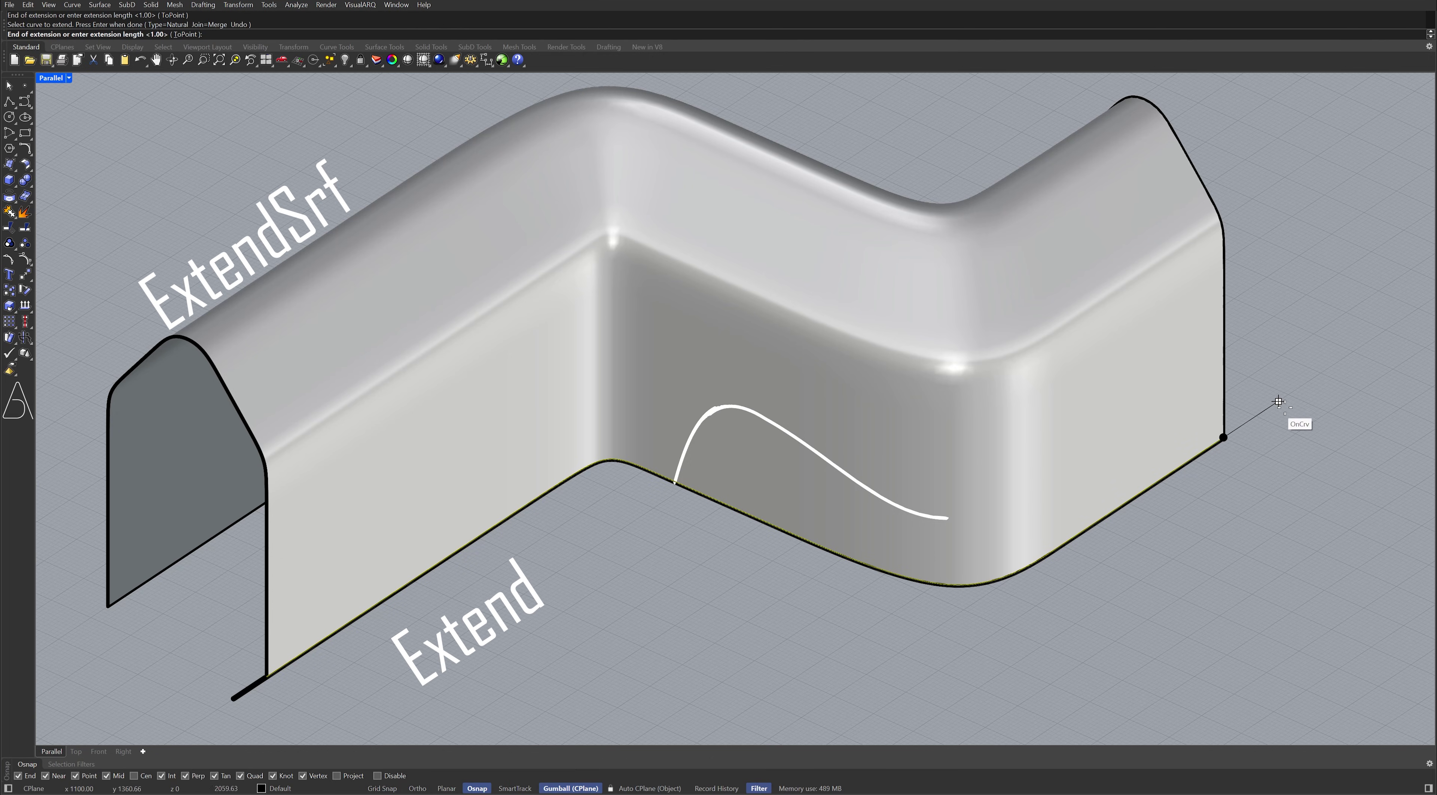
pyautogui.click(1377, 322)
pyautogui.press('Return')
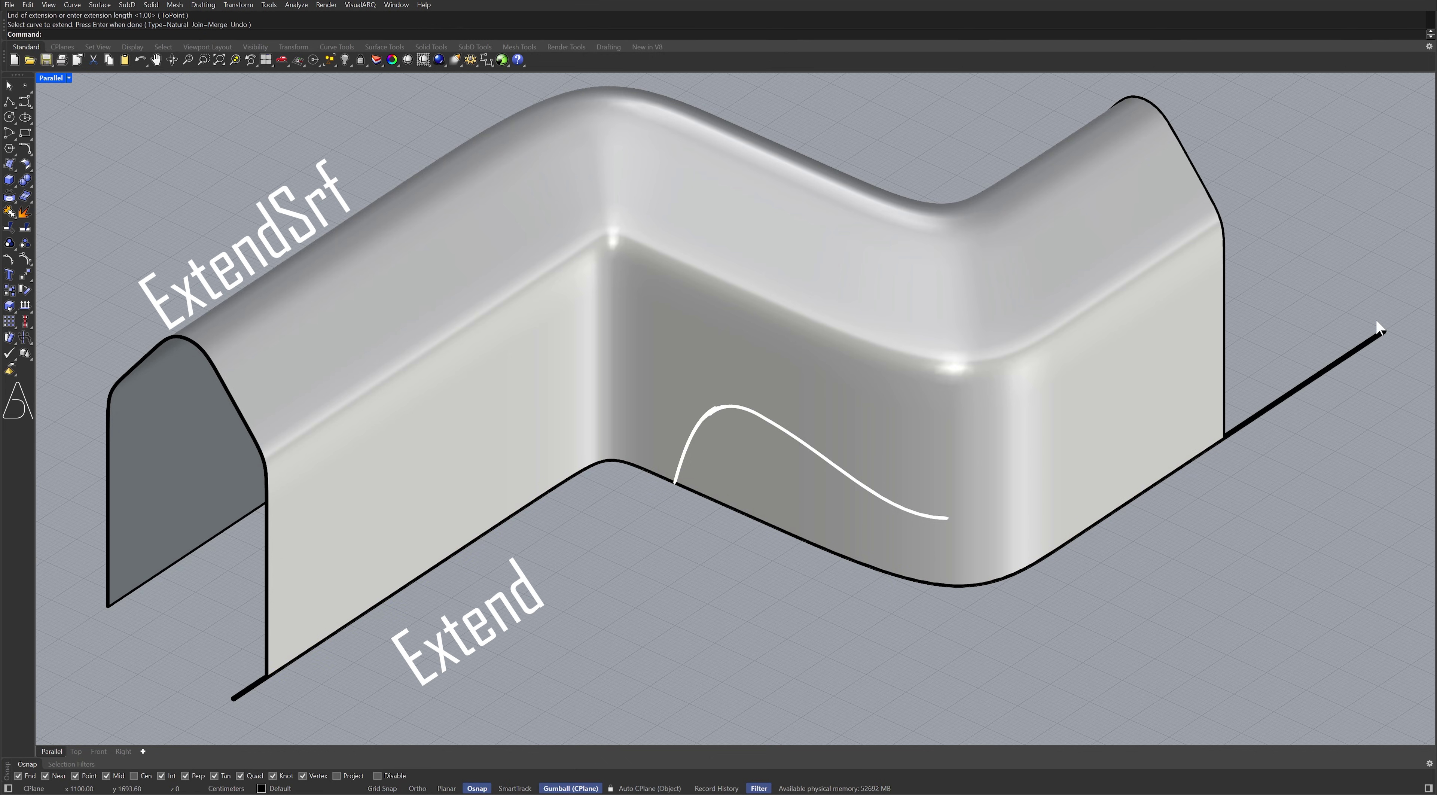
# - Lower the extended bottom curve beneath the wall with the gumball
pyautogui.click(1309, 367)
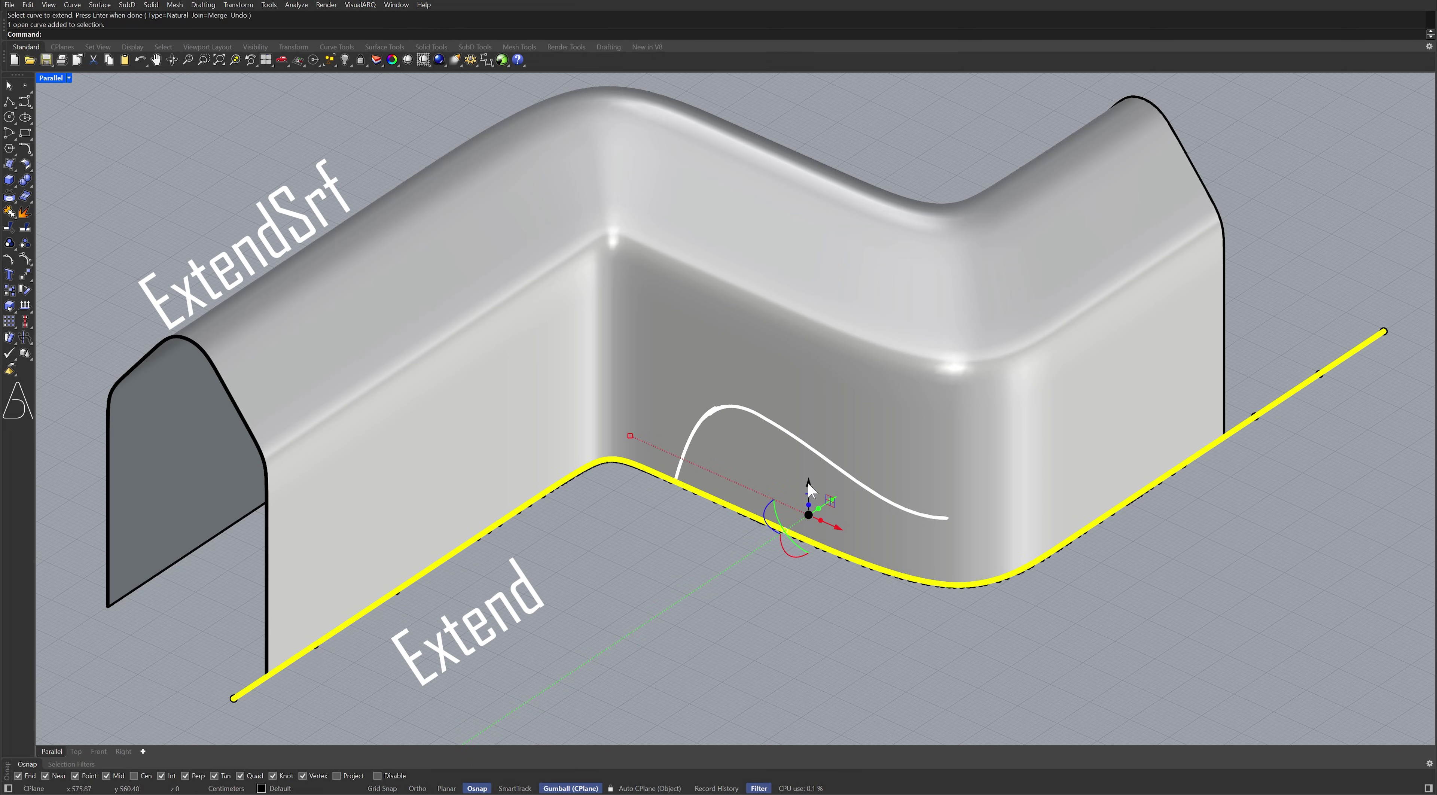
pyautogui.moveTo(809, 484); pyautogui.dragTo(810, 515)
pyautogui.press('Escape')
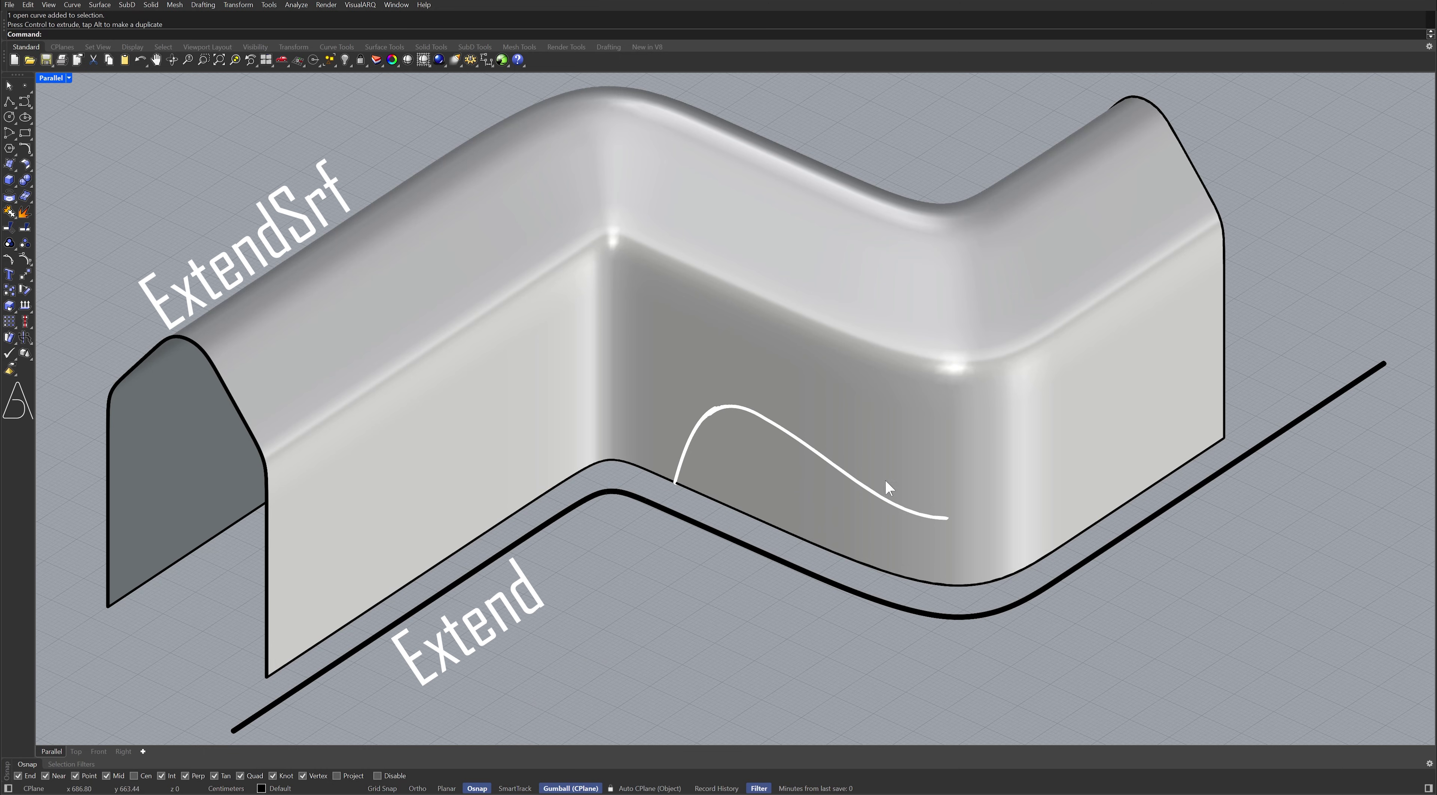
# - Start extending the white curve along the wall surface with ExtendCrvOnSrf
pyautogui.write('ExtendCrvOnSrf')
pyautogui.press('Return')
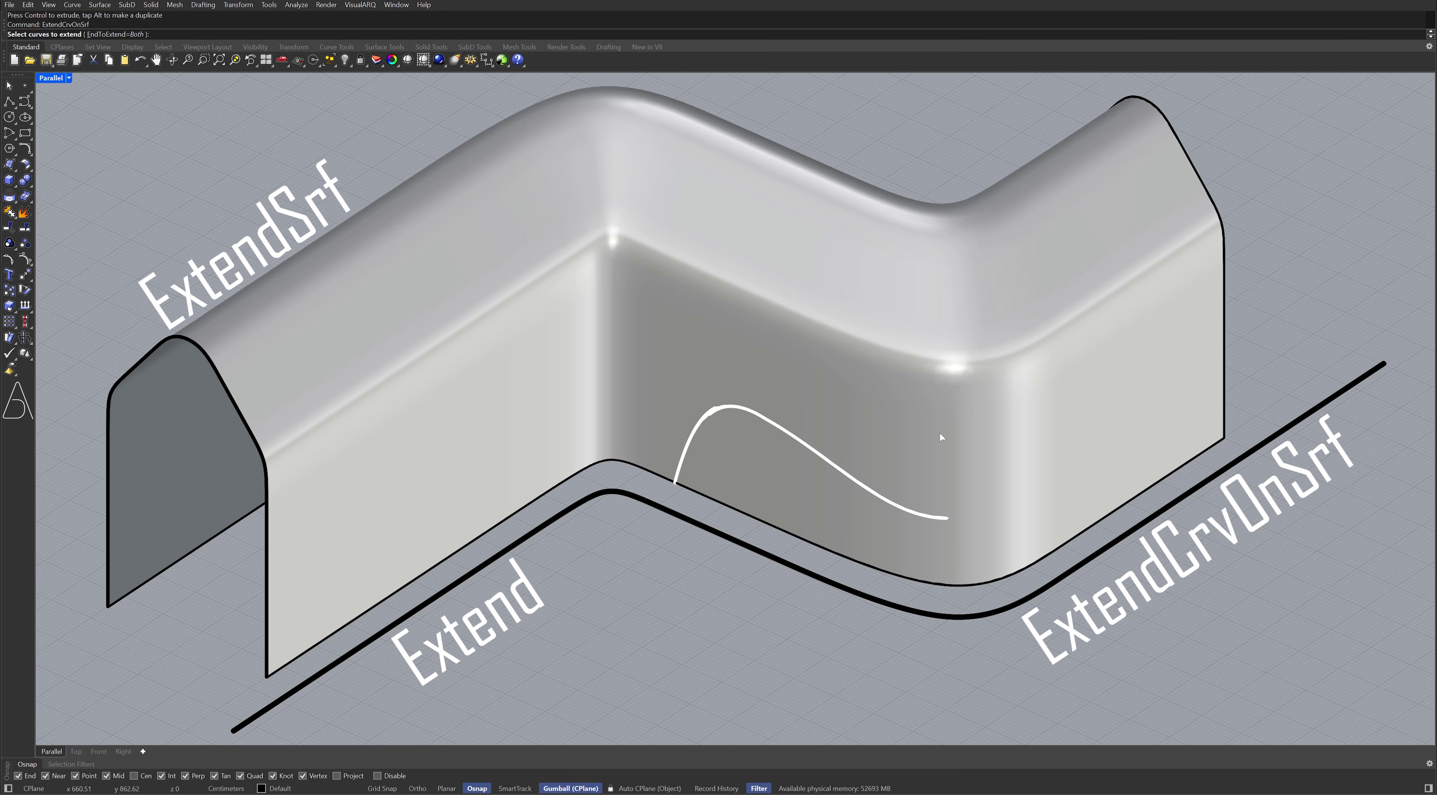
pyautogui.click(916, 517)
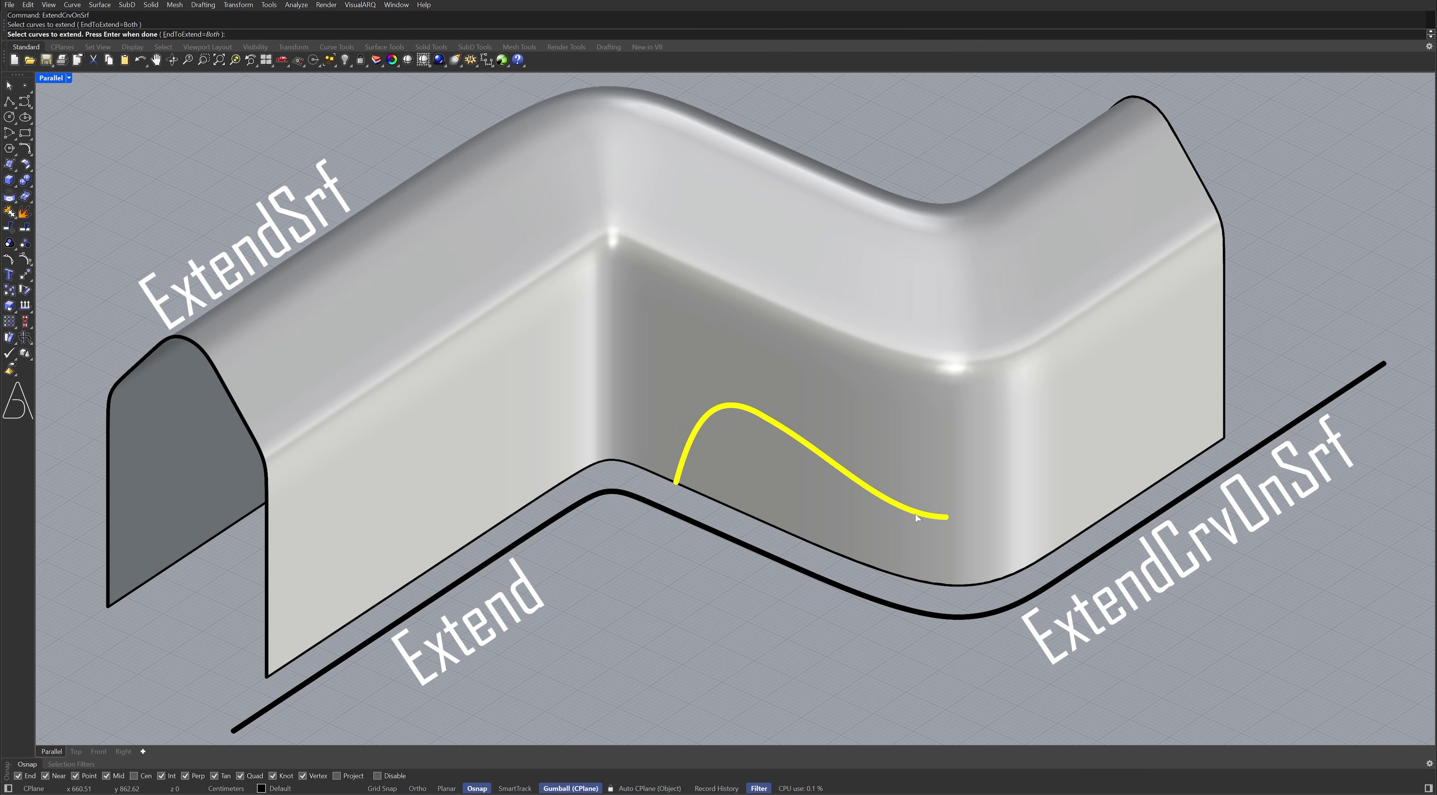